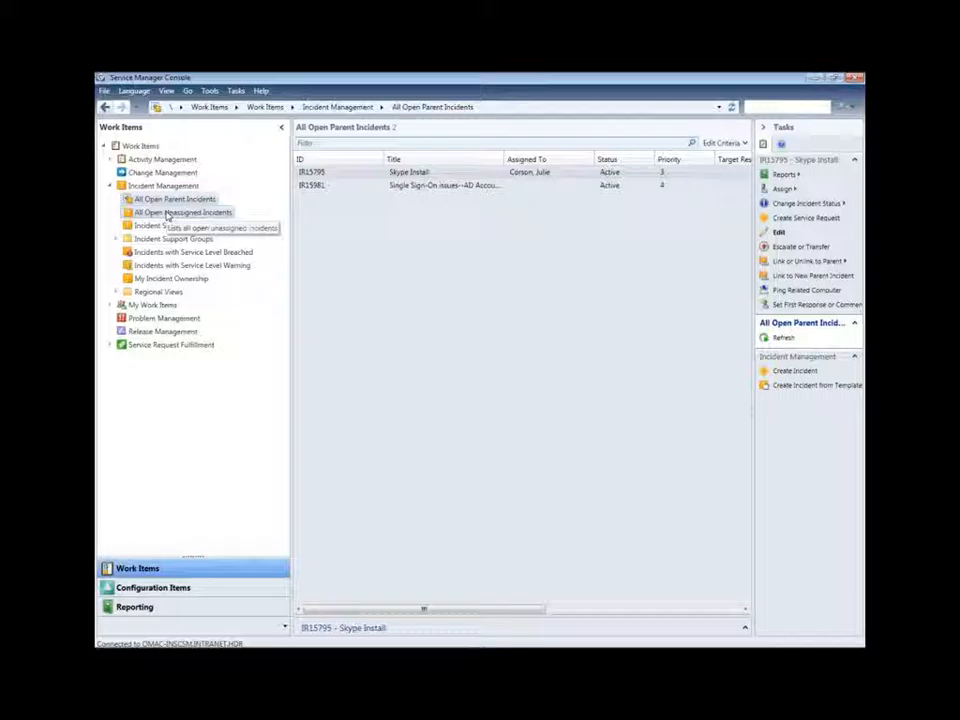
# Step: Go from All Open Unassigned Incidents to the Centralized Software group's 8 incidents and select IR14581
pyautogui.click(168, 213)
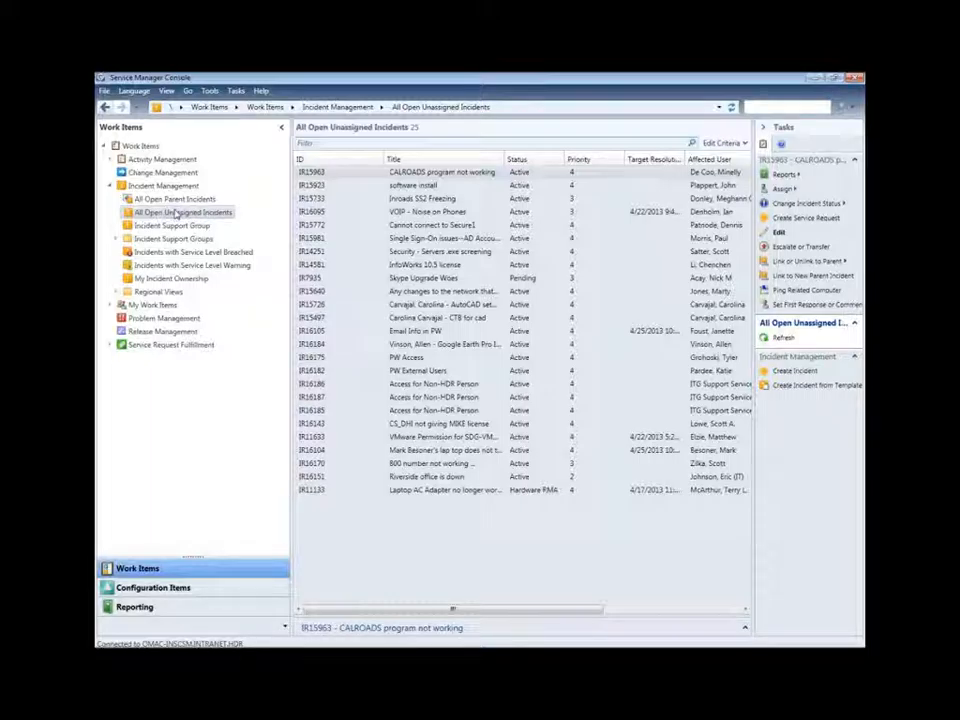
pyautogui.click(117, 241)
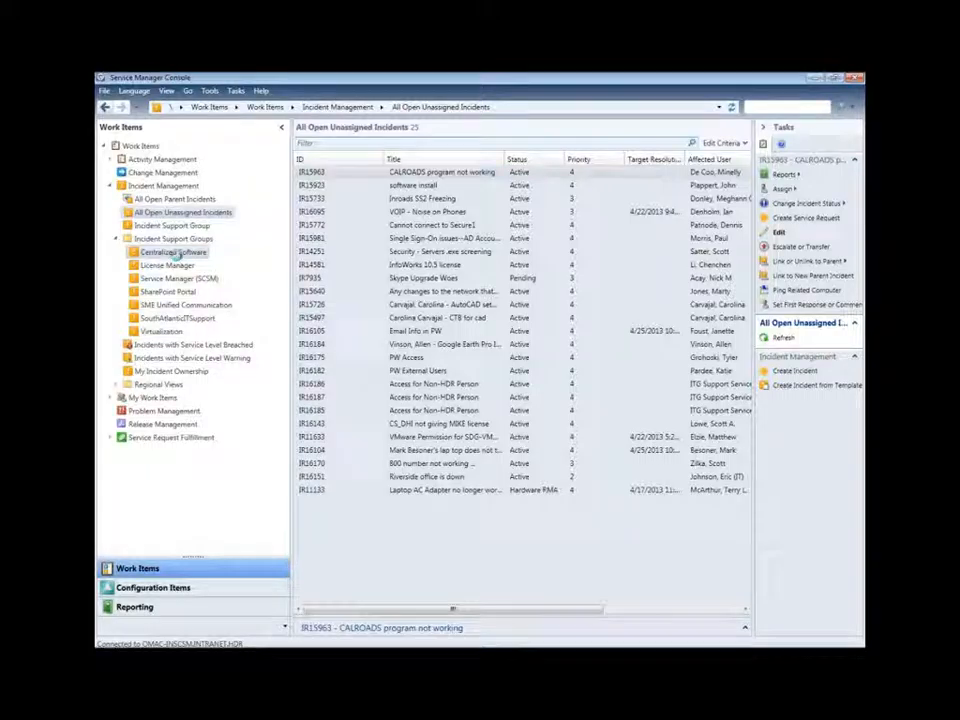
pyautogui.click(177, 258)
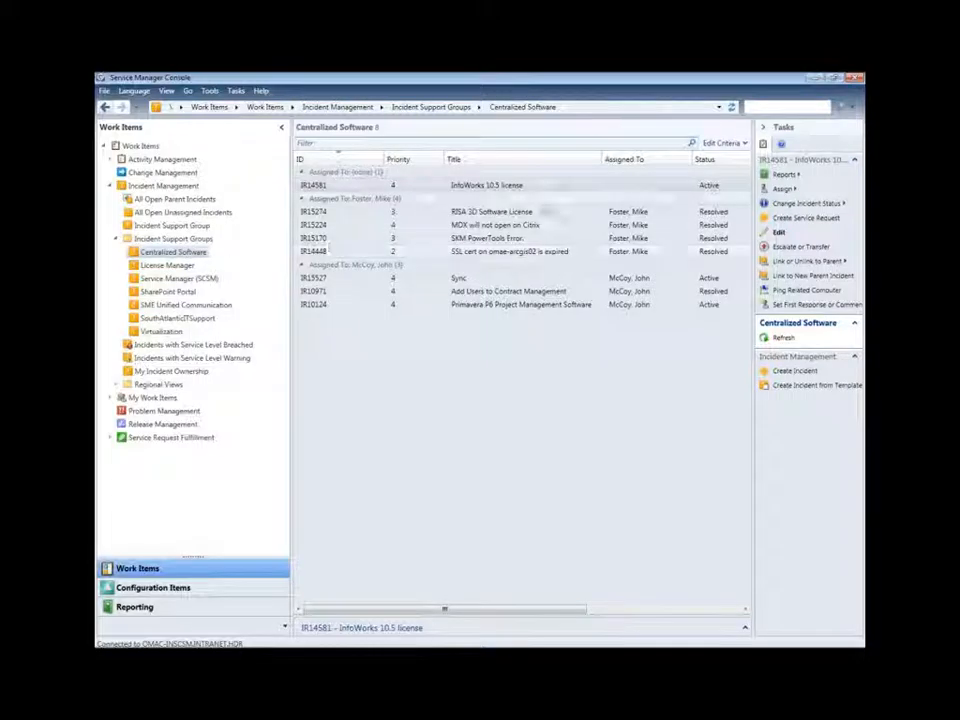
pyautogui.click(621, 190)
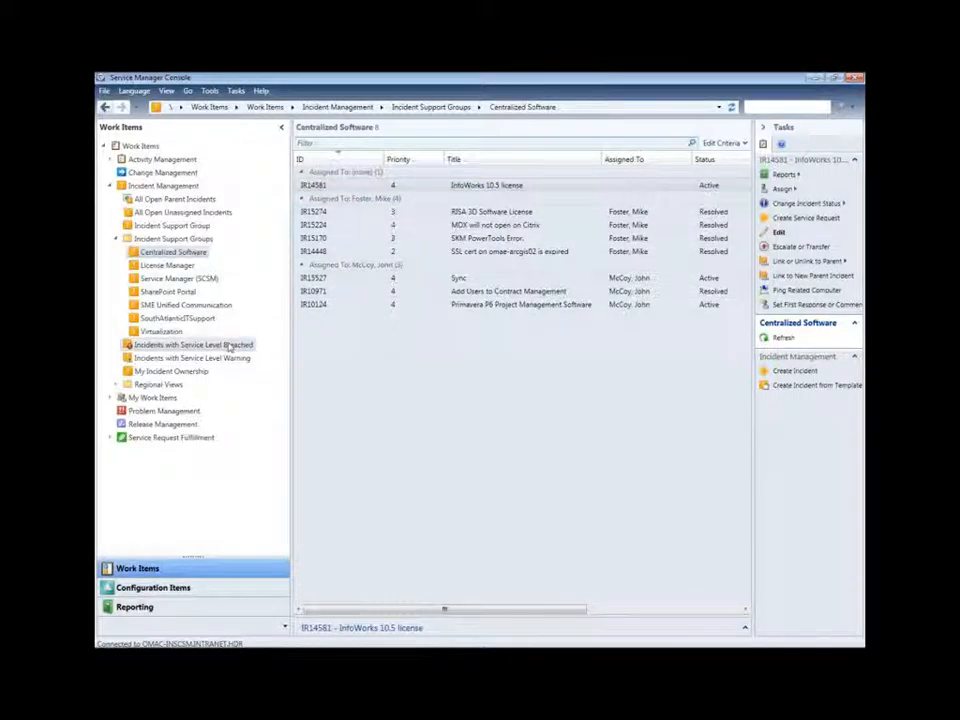
pyautogui.press('ctrl')
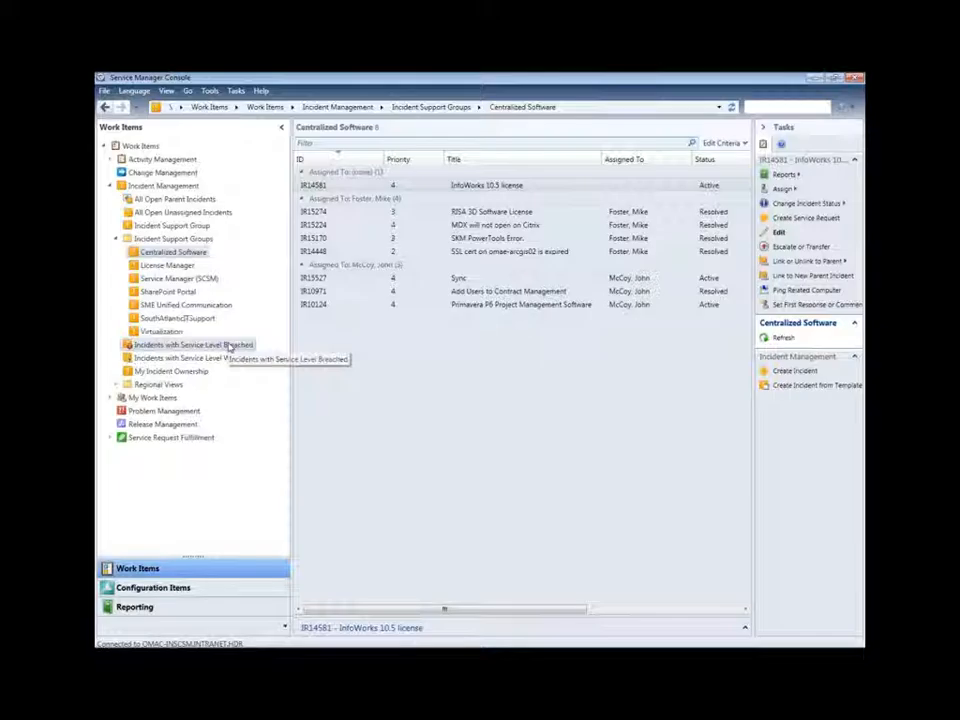
# Step: Check the Service Level Breached and Service Level Warning views, then open My Incident Ownership
pyautogui.click(229, 345)
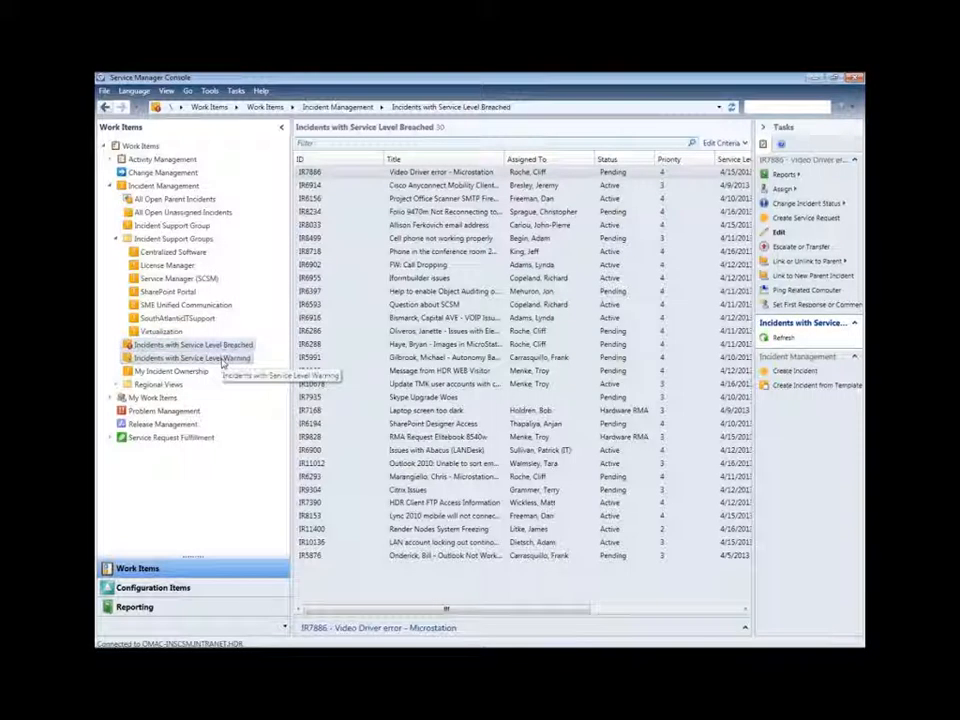
pyautogui.click(222, 362)
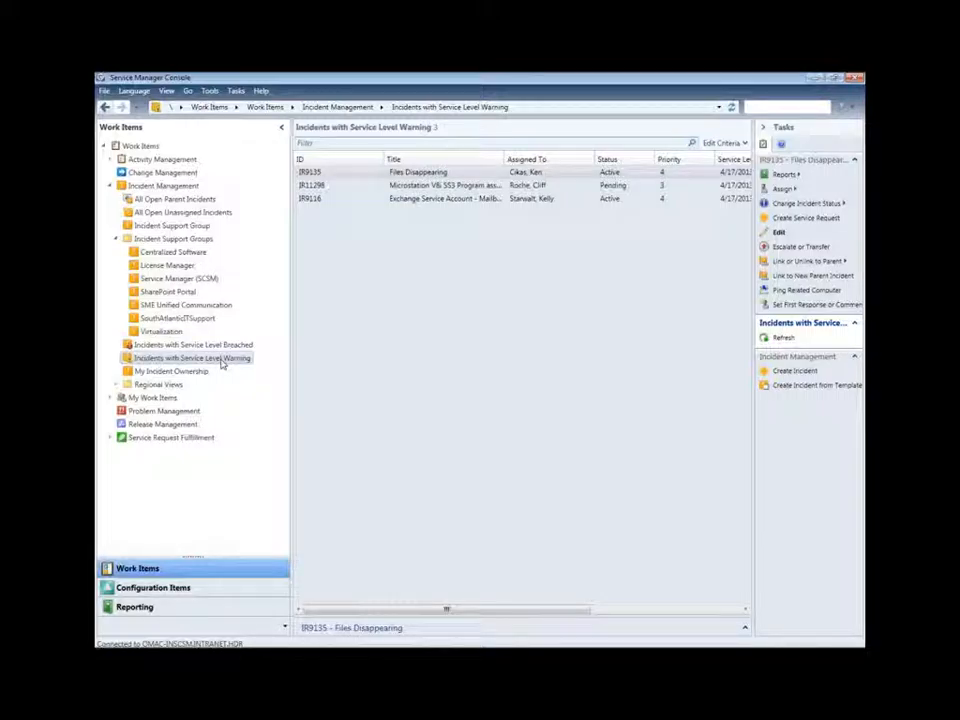
pyautogui.click(203, 372)
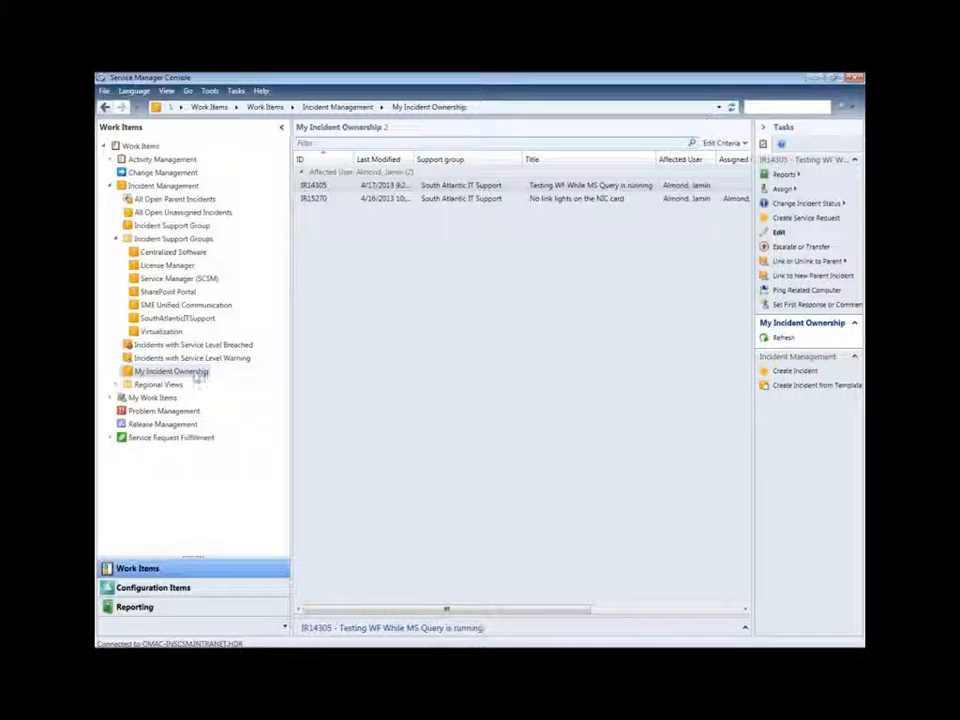
# Step: View the ITG Support Services – South Central regional incidents, then open My Incidents under My Work Items
pyautogui.click(116, 385)
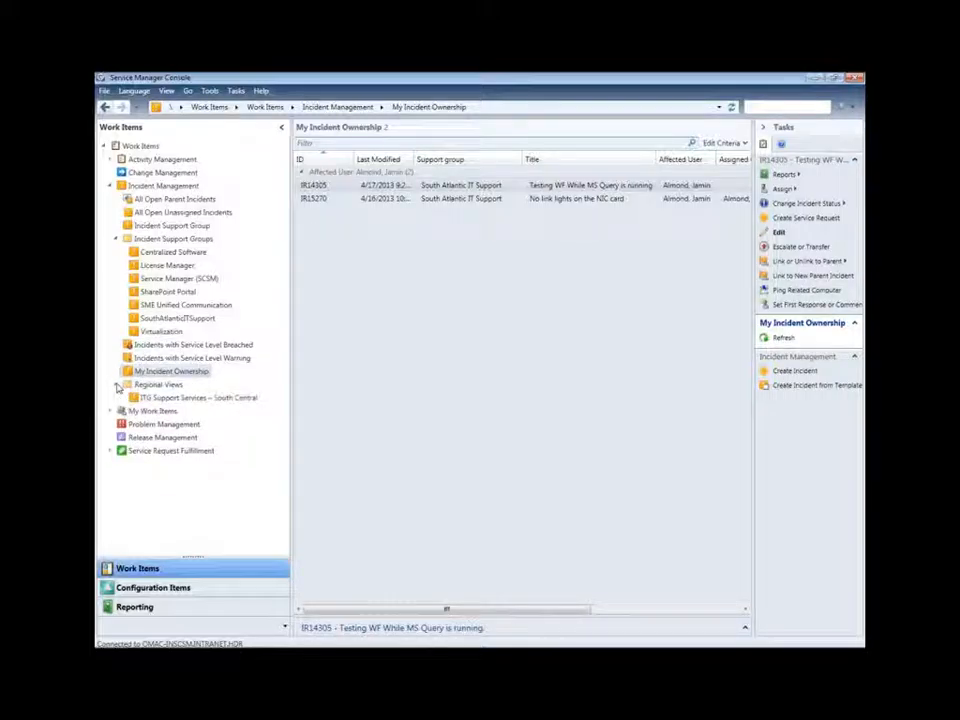
pyautogui.click(167, 398)
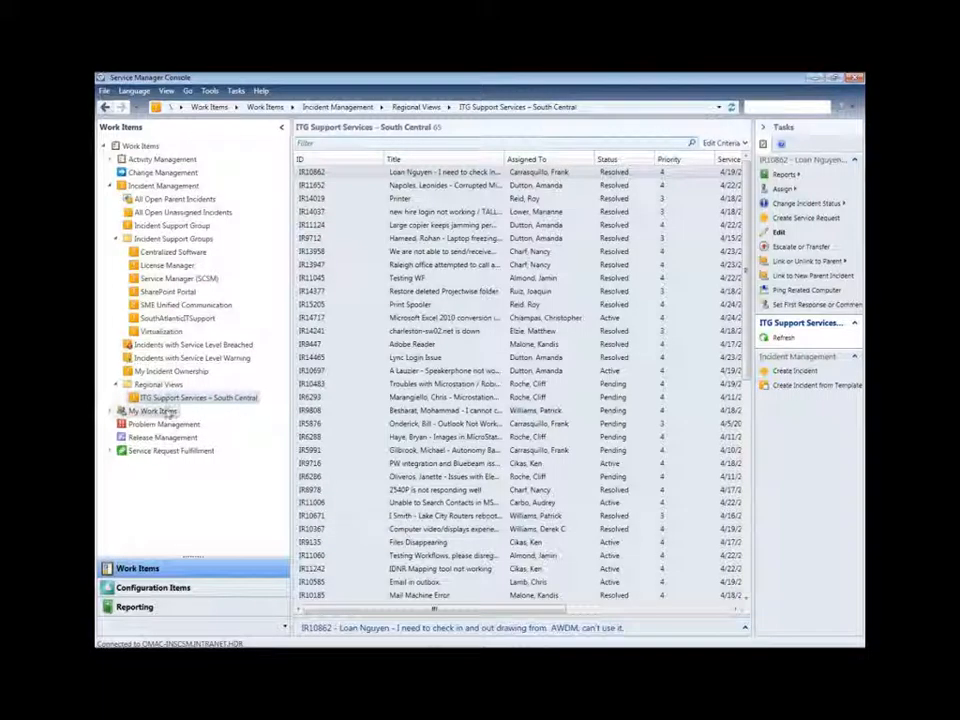
pyautogui.click(112, 411)
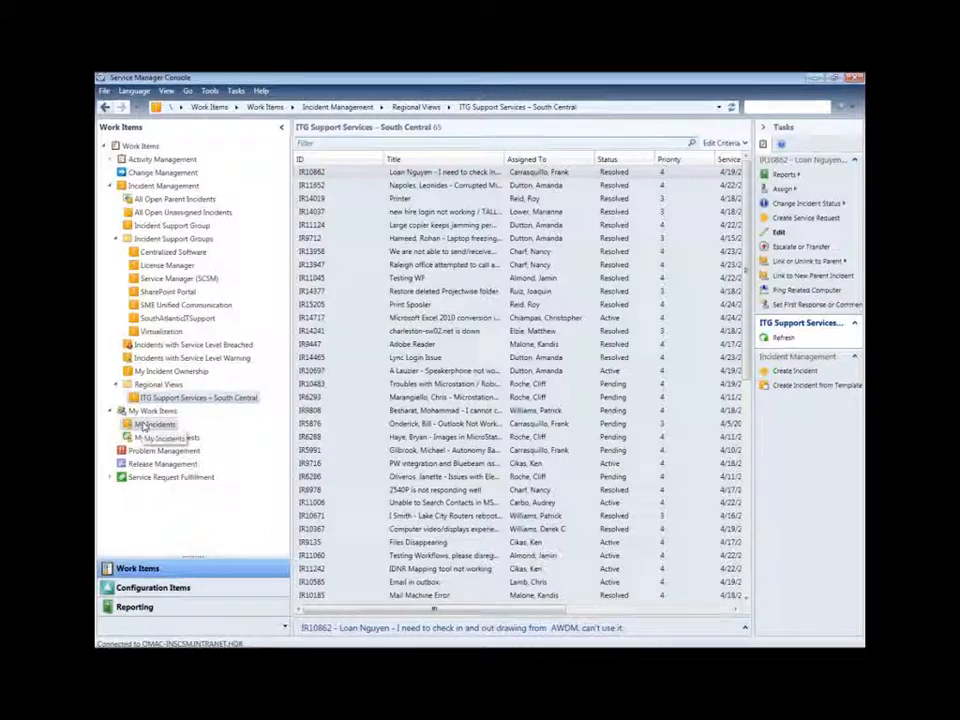
pyautogui.click(152, 424)
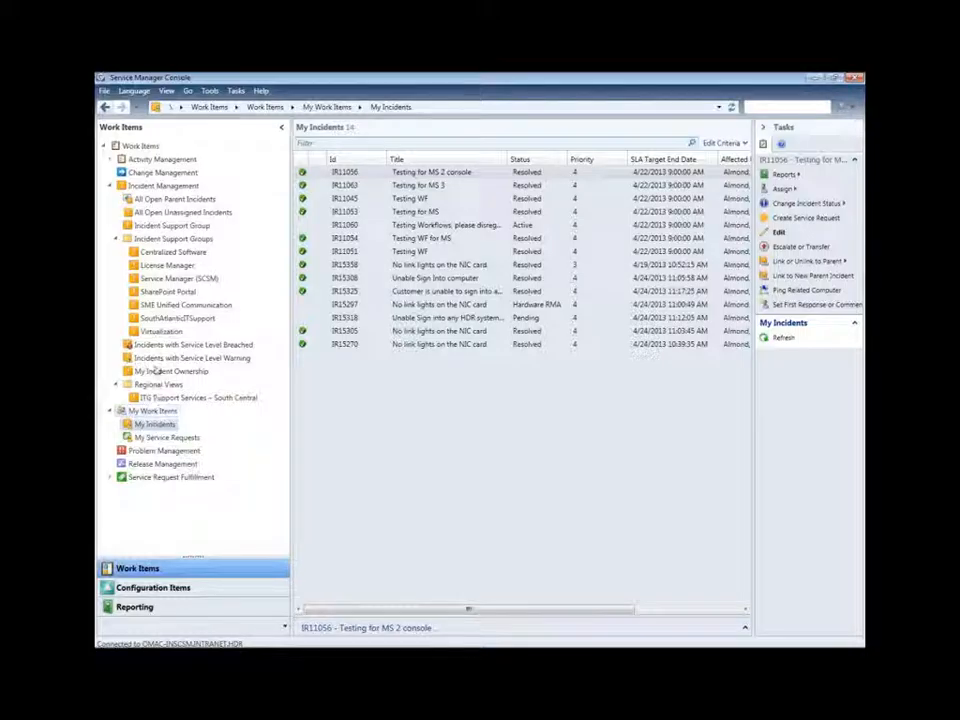
# Step: Open the SouthAtlanticITSupport queue and move the Title column to follow Status
pyautogui.click(180, 319)
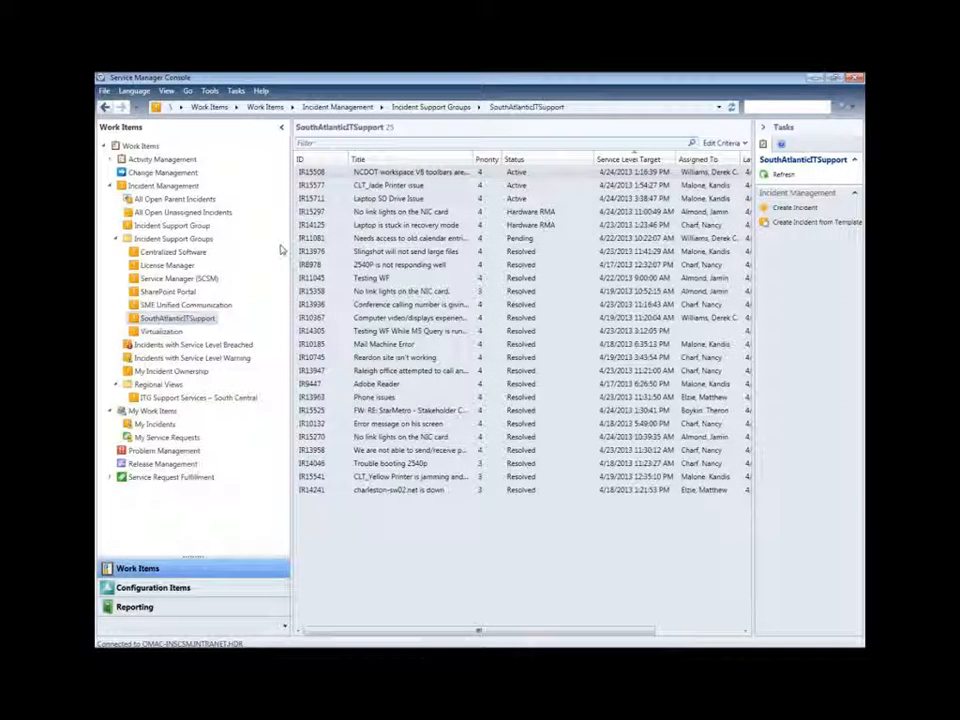
pyautogui.click(413, 172)
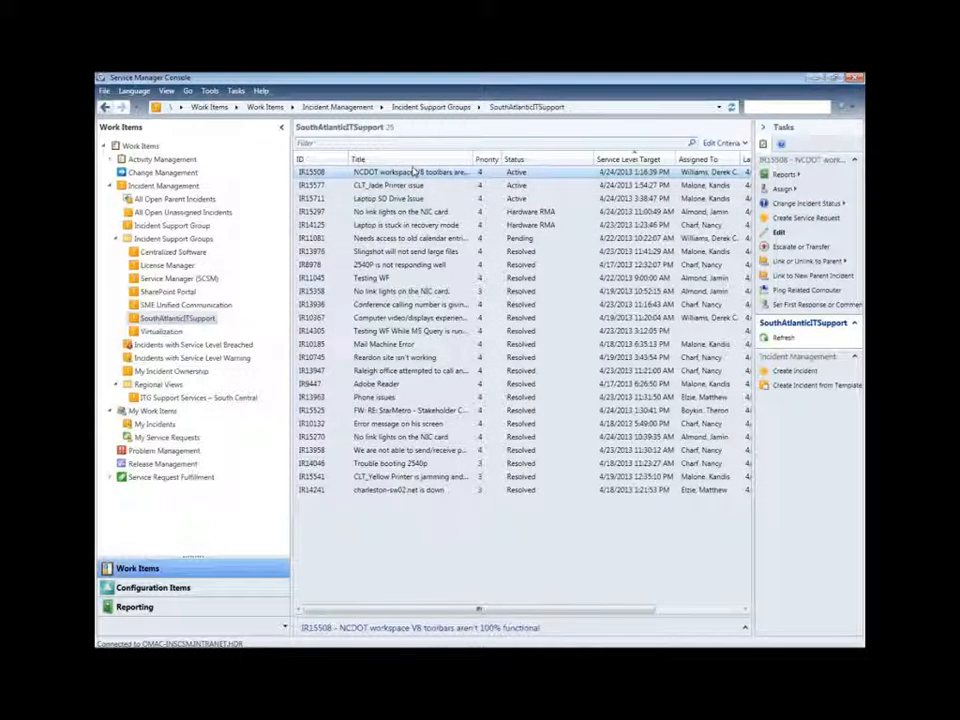
pyautogui.moveTo(423, 163); pyautogui.dragTo(551, 176)
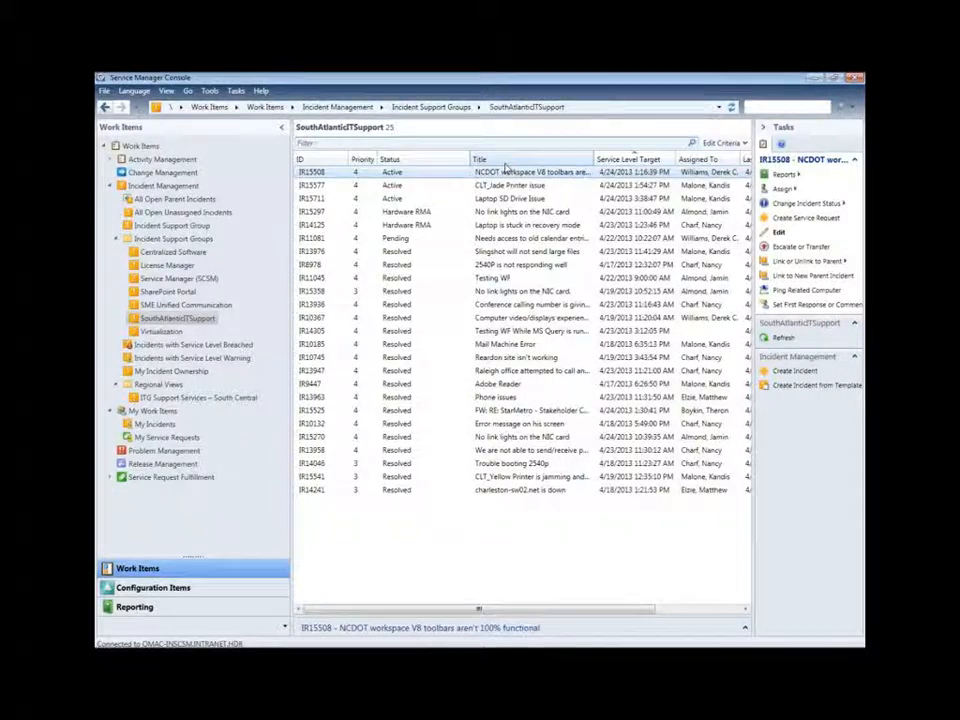
# Step: Hide the ID column from the header menu, then show it again
pyautogui.rightClick(506, 163)
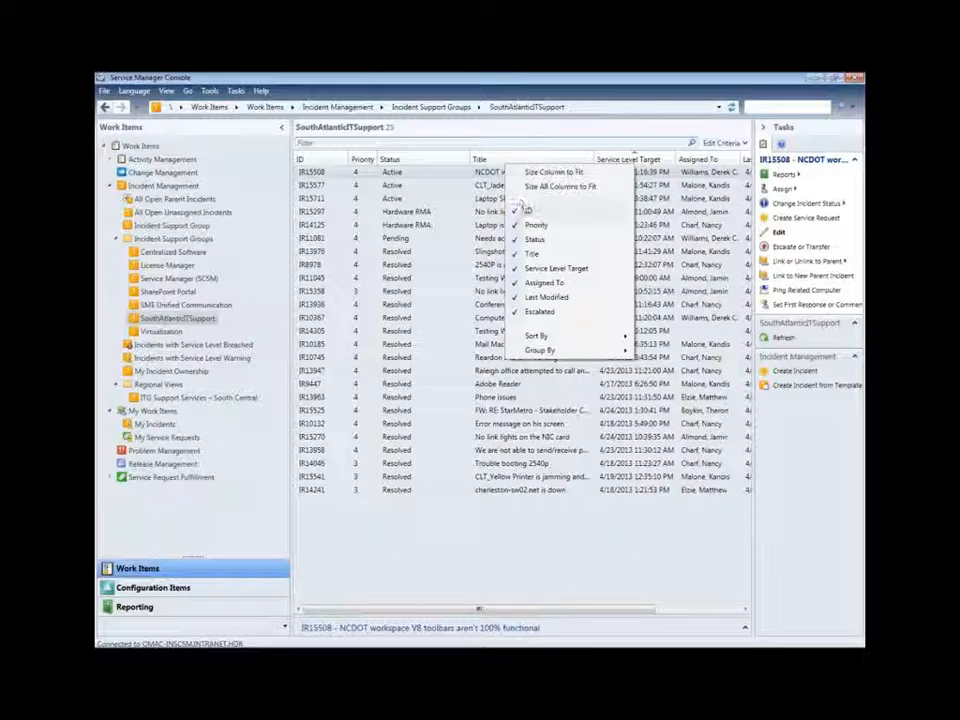
pyautogui.click(530, 212)
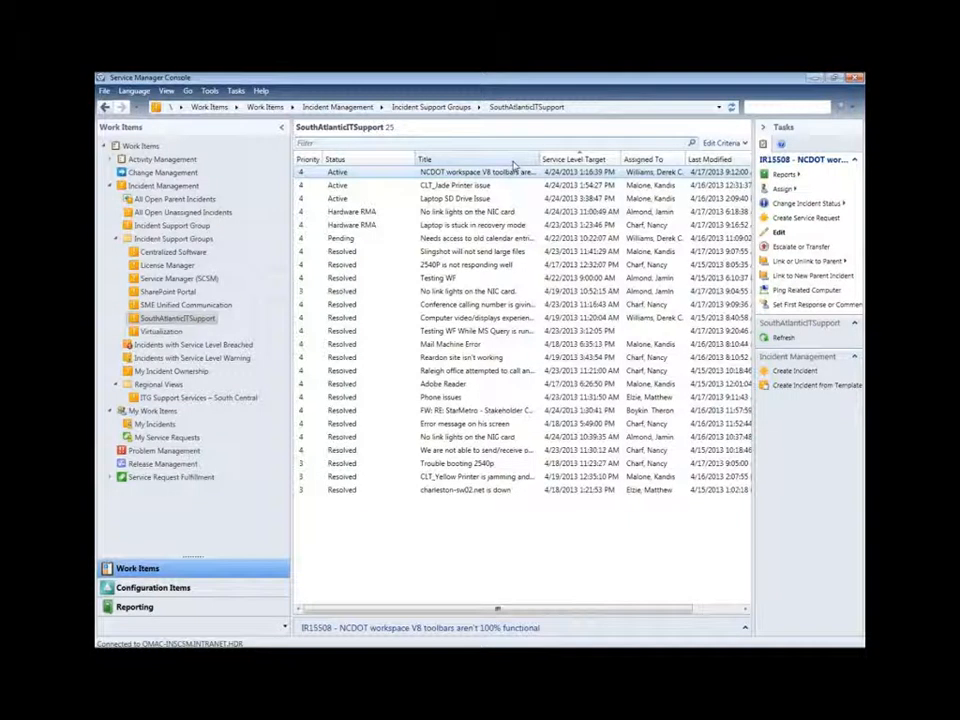
pyautogui.rightClick(513, 163)
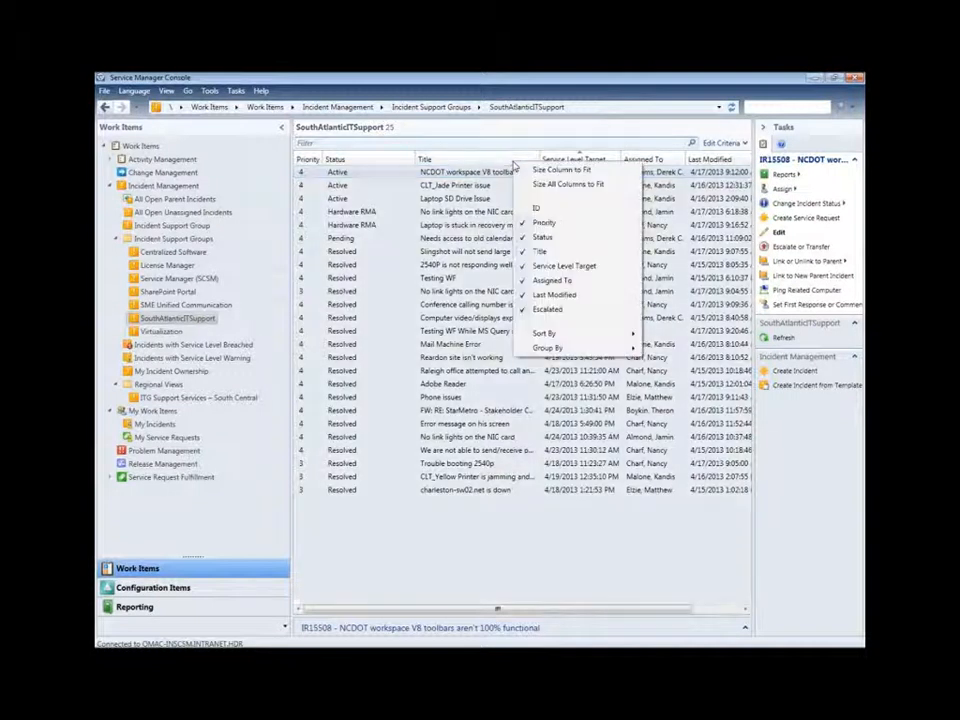
pyautogui.click(549, 209)
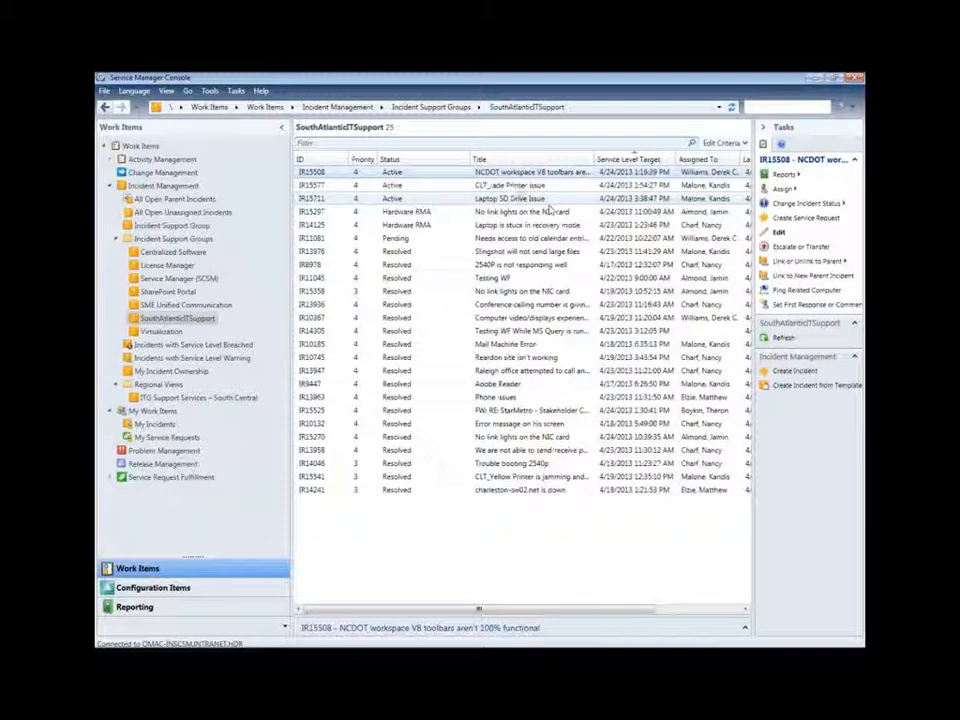
pyautogui.rightClick(456, 162)
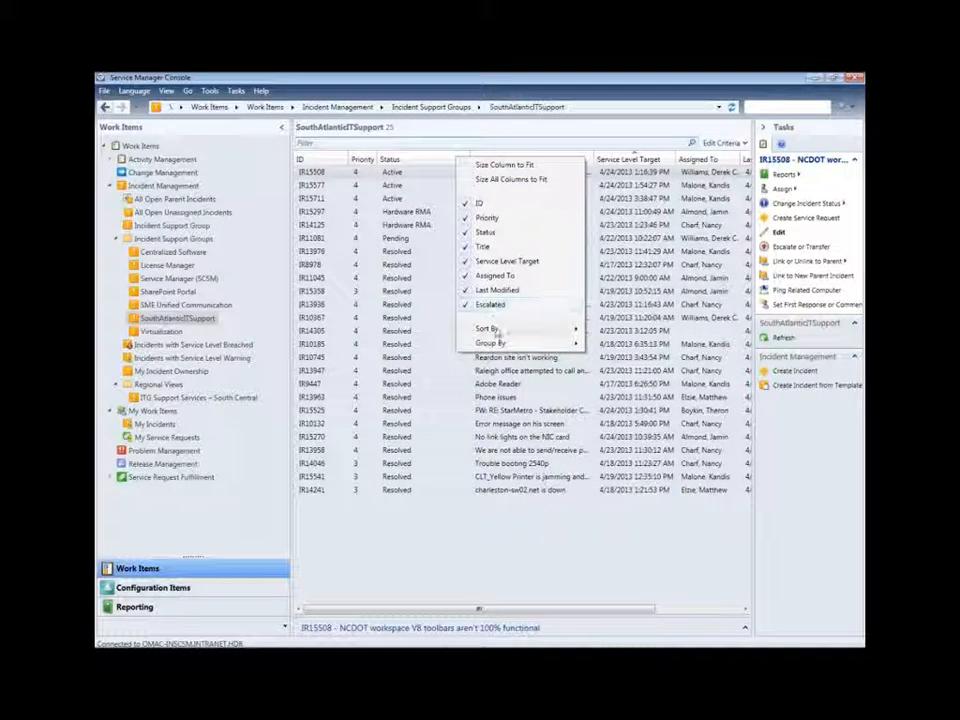
# Step: Sort the SouthAtlanticITSupport incidents by ID so the highest numbers come first
pyautogui.moveTo(497, 332)
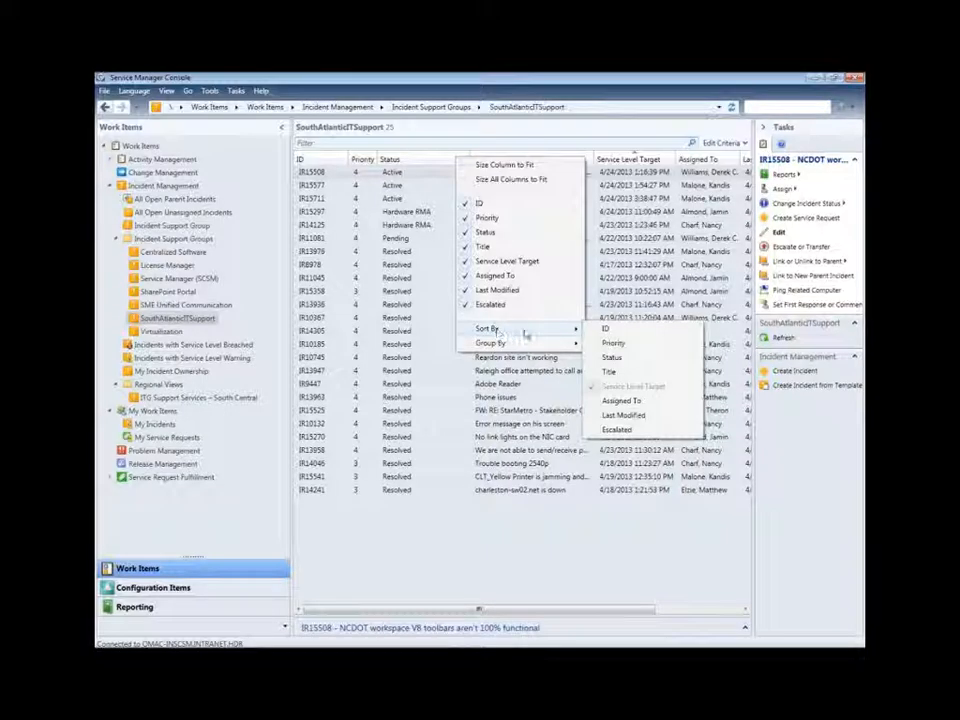
pyautogui.click(598, 332)
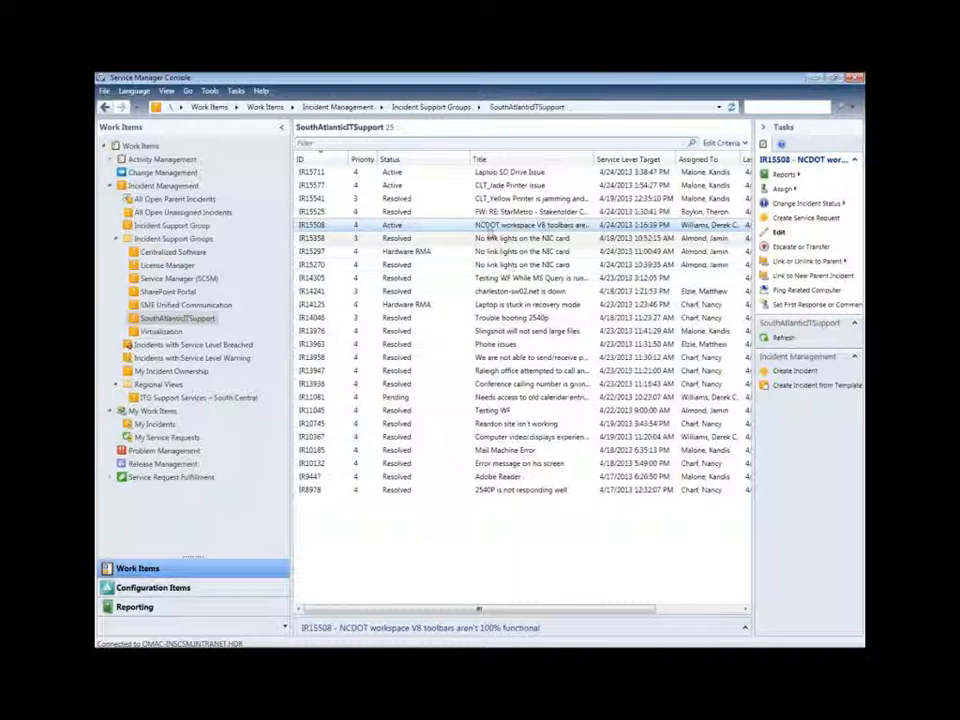
pyautogui.rightClick(454, 166)
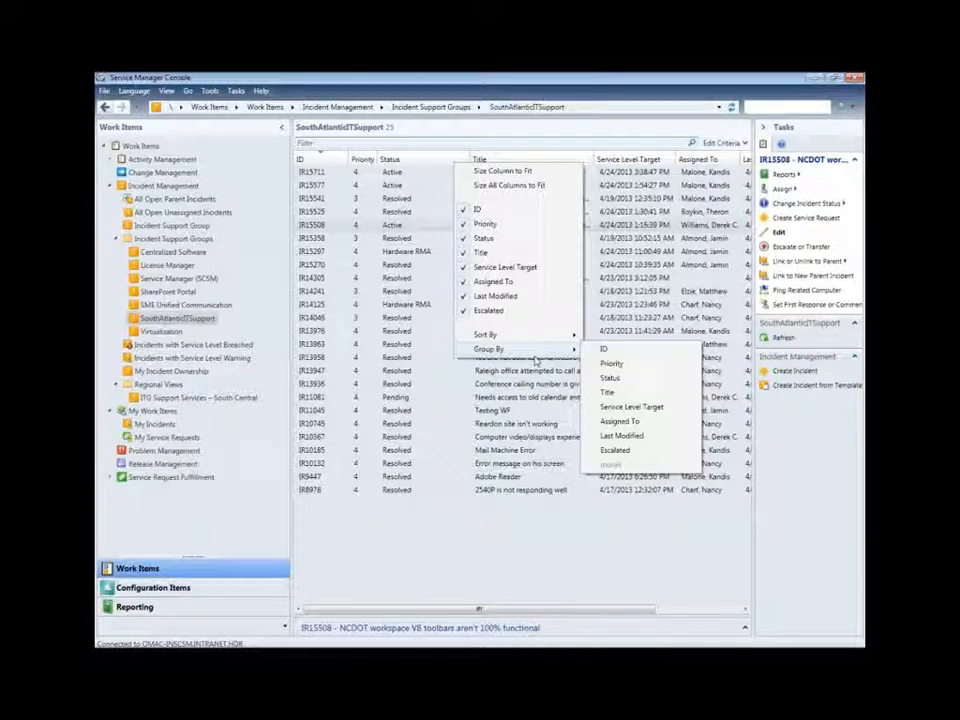
# Step: Group the queue by Assigned To and select incident IR14305
pyautogui.click(608, 421)
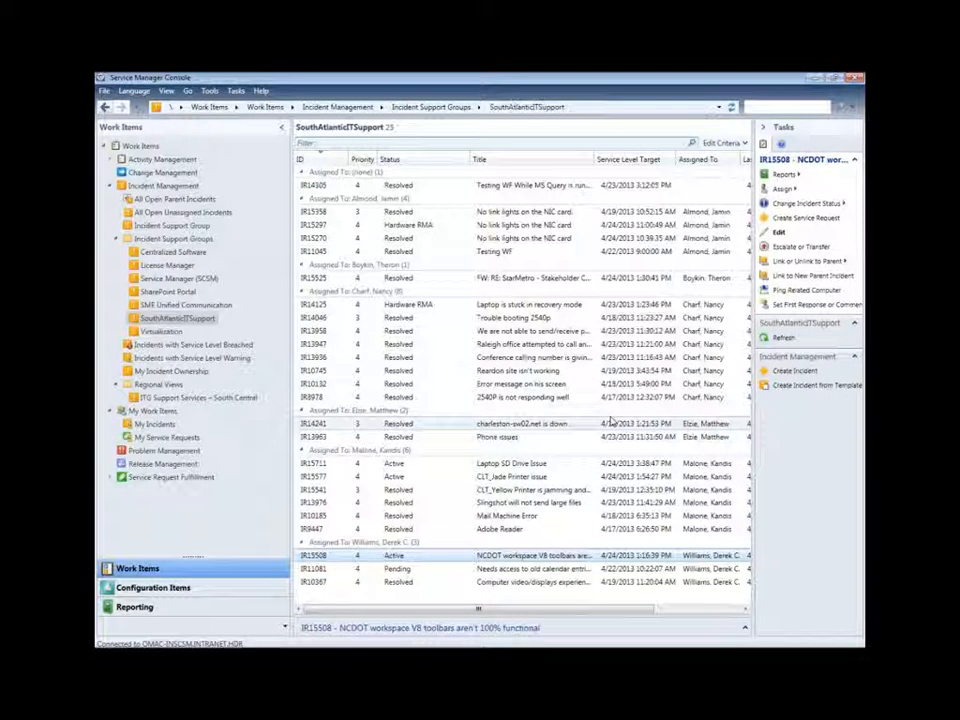
pyautogui.click(694, 191)
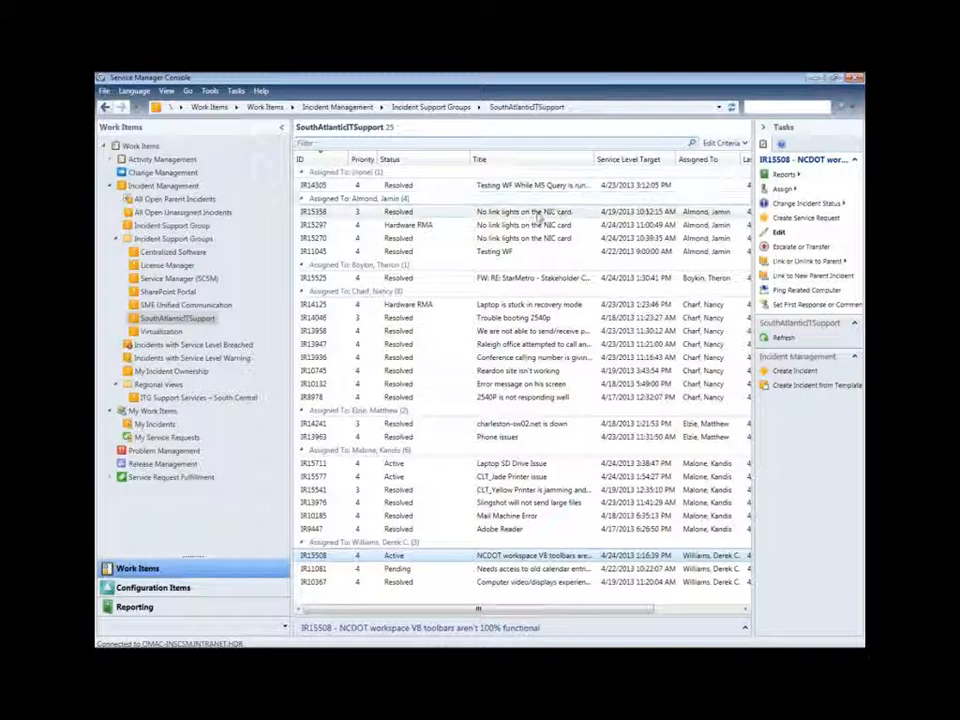
# Step: Escalate IR15297 to Support Services\Helpdesk with a comment asking Networking to check Port 15 Card 4
pyautogui.doubleClick(530, 228)
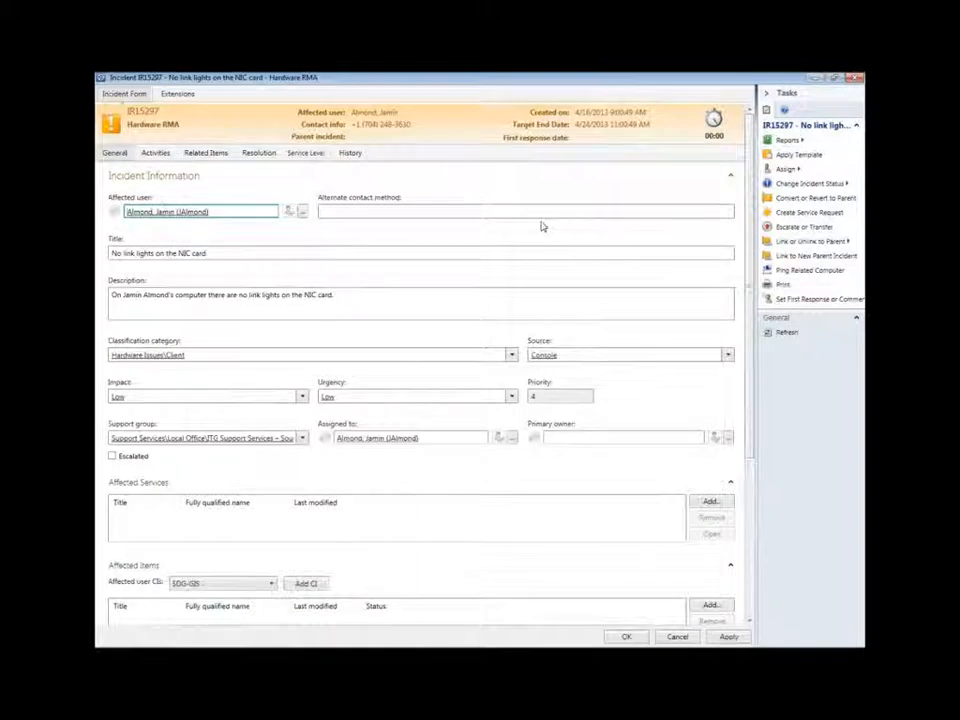
pyautogui.click(787, 228)
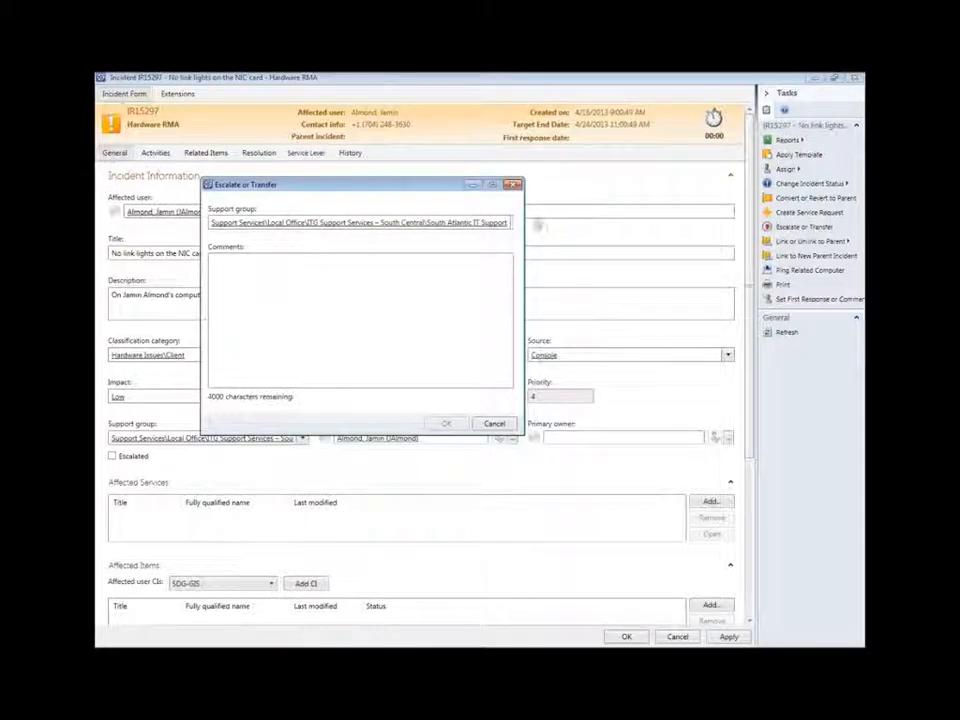
pyautogui.click(510, 224)
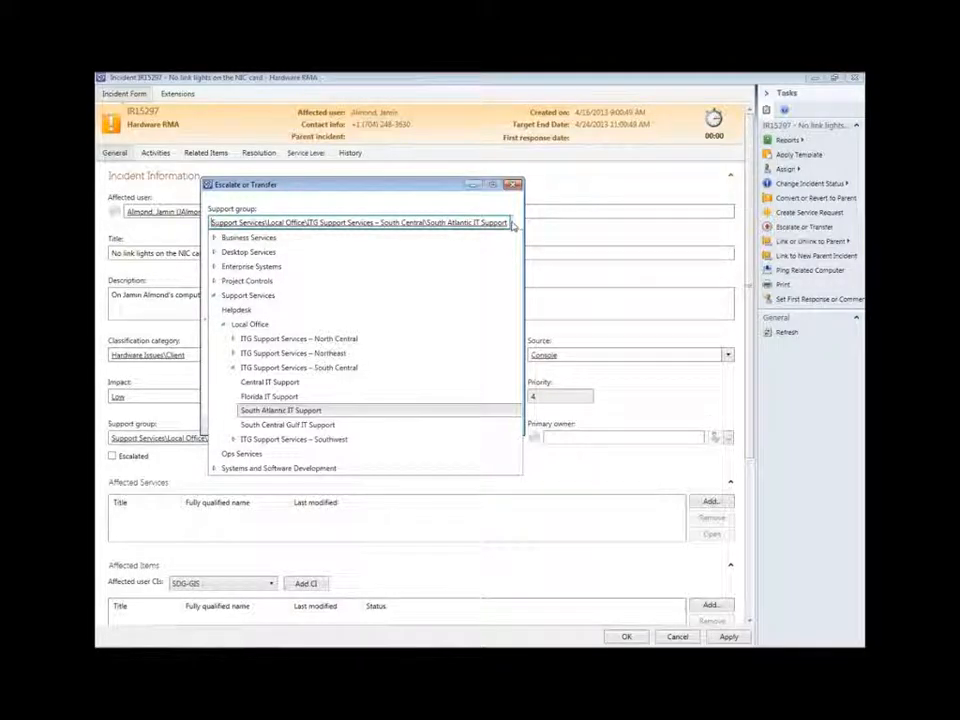
pyautogui.click(350, 310)
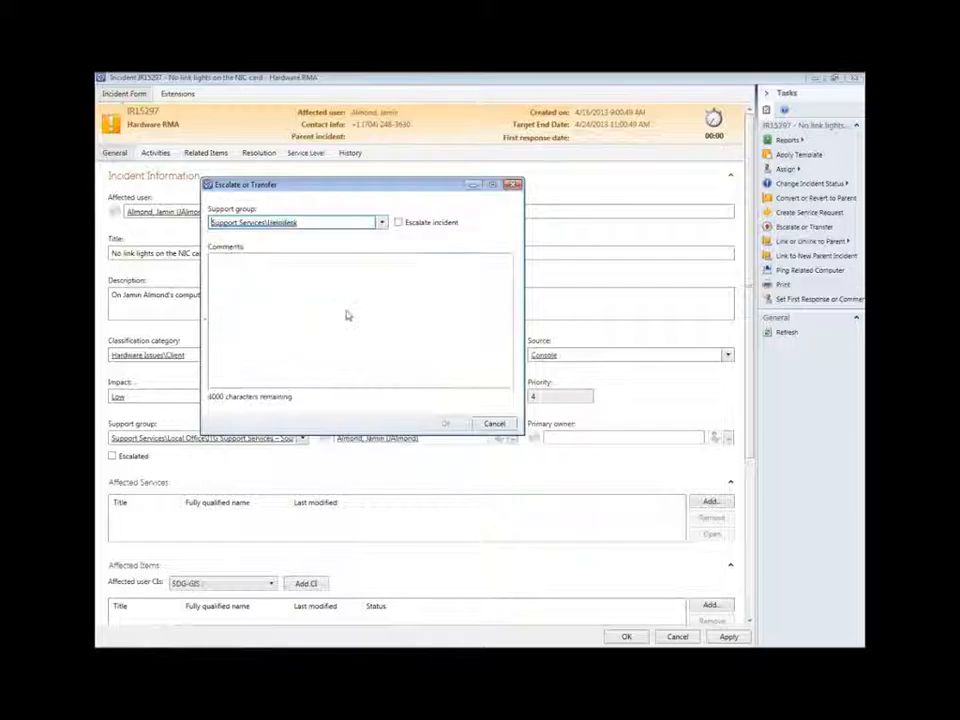
pyautogui.click(345, 311)
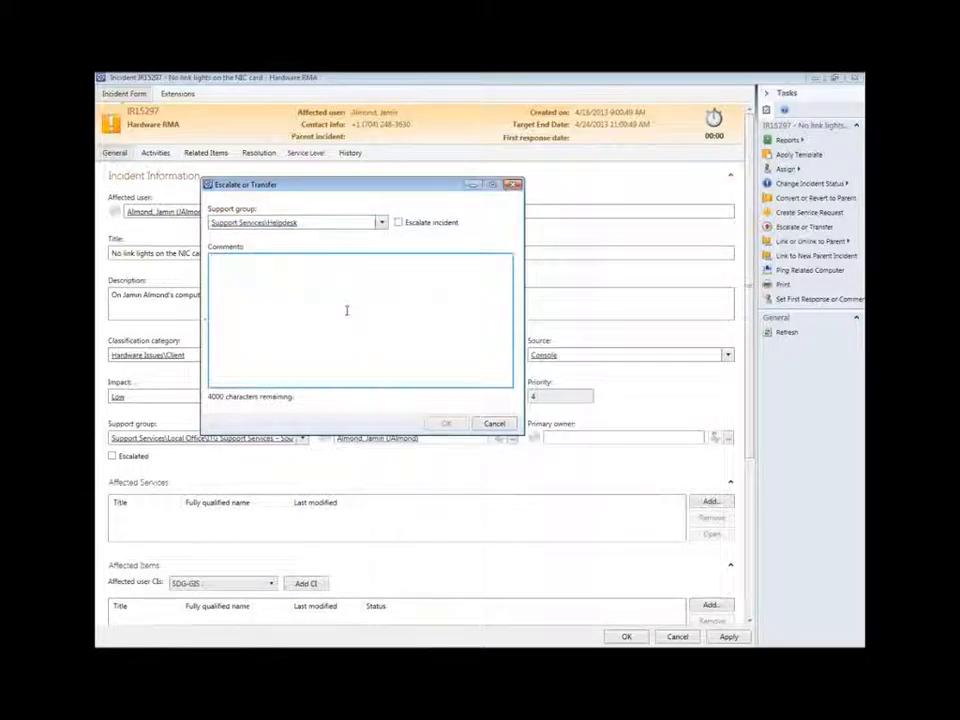
pyautogui.write('OMAC-INDBSCSM01')
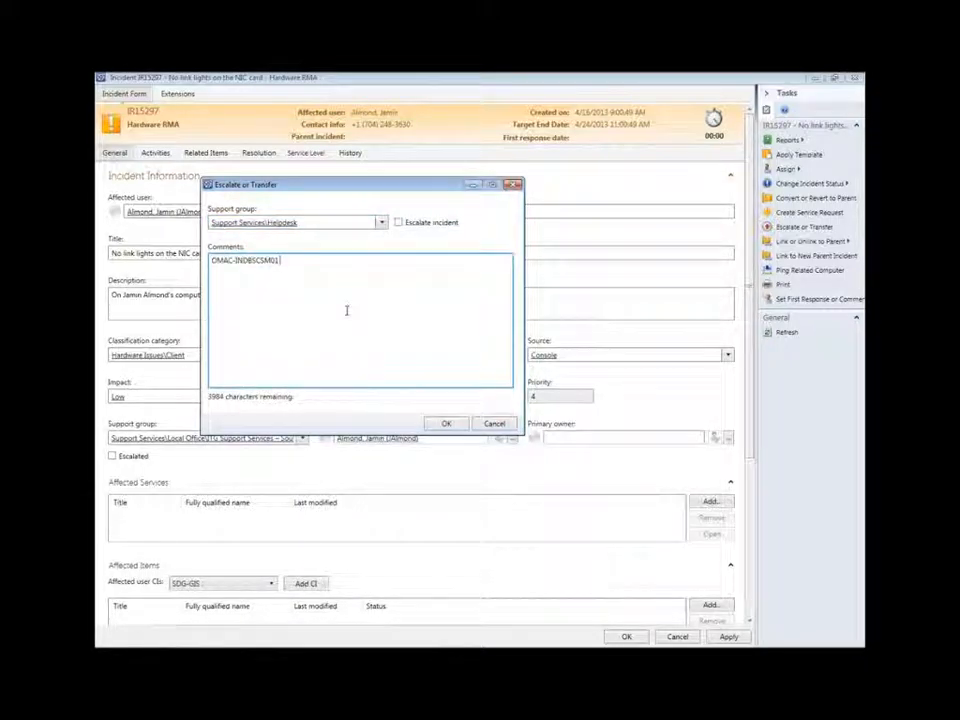
pyautogui.press('BackSpace')
pyautogui.press('BackSpace')
pyautogui.press('BackSpace')
pyautogui.press('BackSpace')
pyautogui.press('BackSpace')
pyautogui.press('BackSpace')
pyautogui.press('BackSpace')
pyautogui.press('BackSpace')
pyautogui.press('BackSpace')
pyautogui.press('BackSpace')
pyautogui.press('BackSpace')
pyautogui.press('BackSpace')
pyautogui.press('BackSpace')
pyautogui.press('BackSpace')
pyautogui.press('BackSpace')
pyautogui.press('BackSpace')
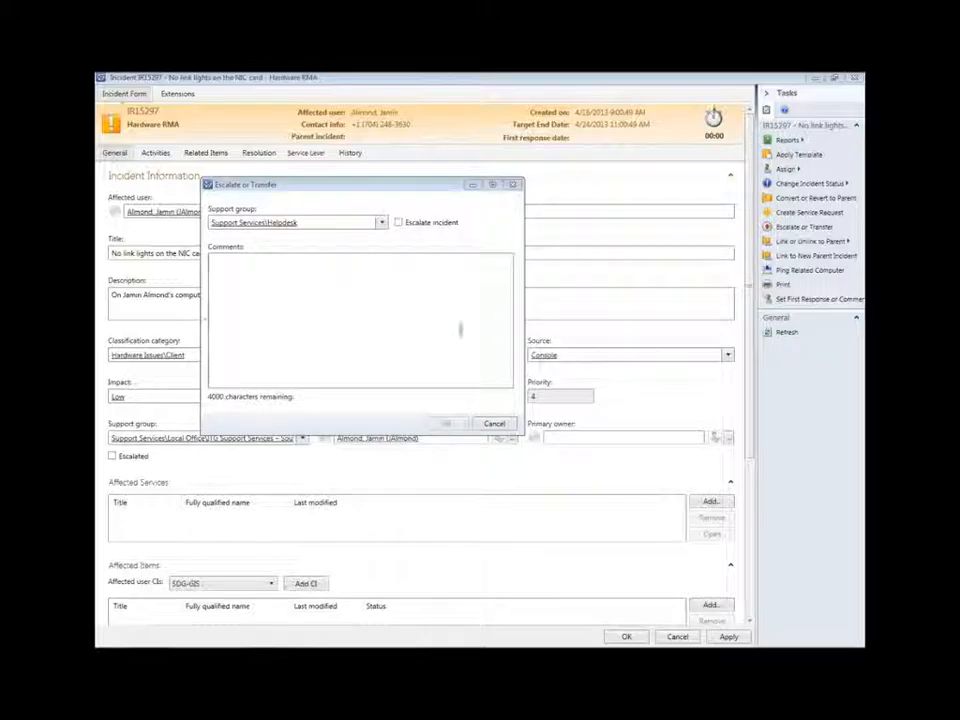
pyautogui.write("I tried a different network port, my customer still can't get the Internet. Please assign this Incident to Networking to look at Port 15 Card 4 on the Charlotte Chassis.")
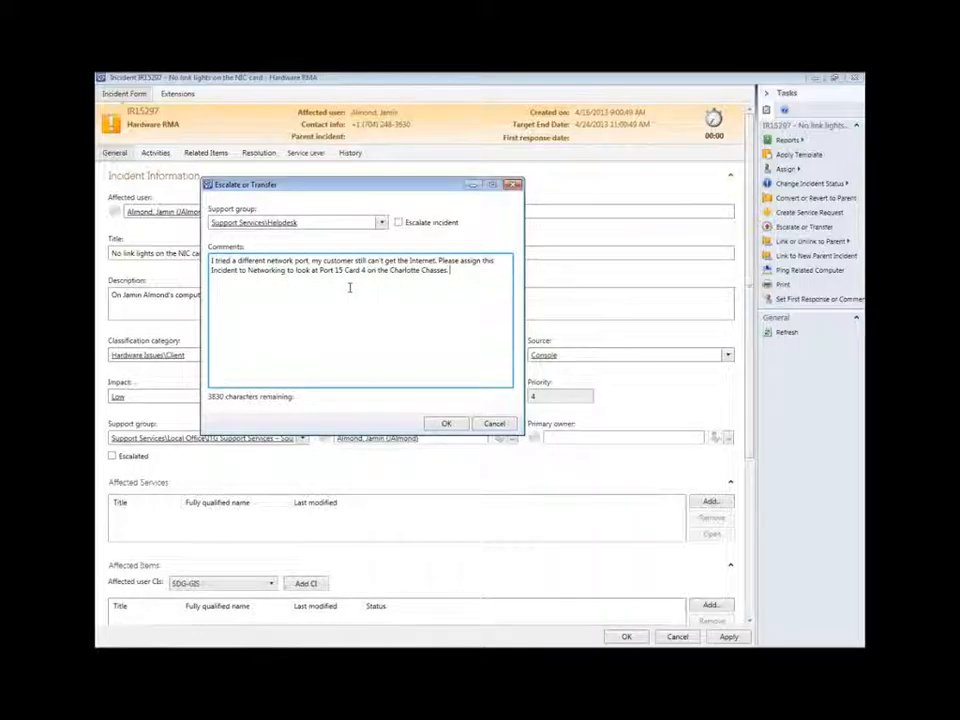
pyautogui.click(445, 425)
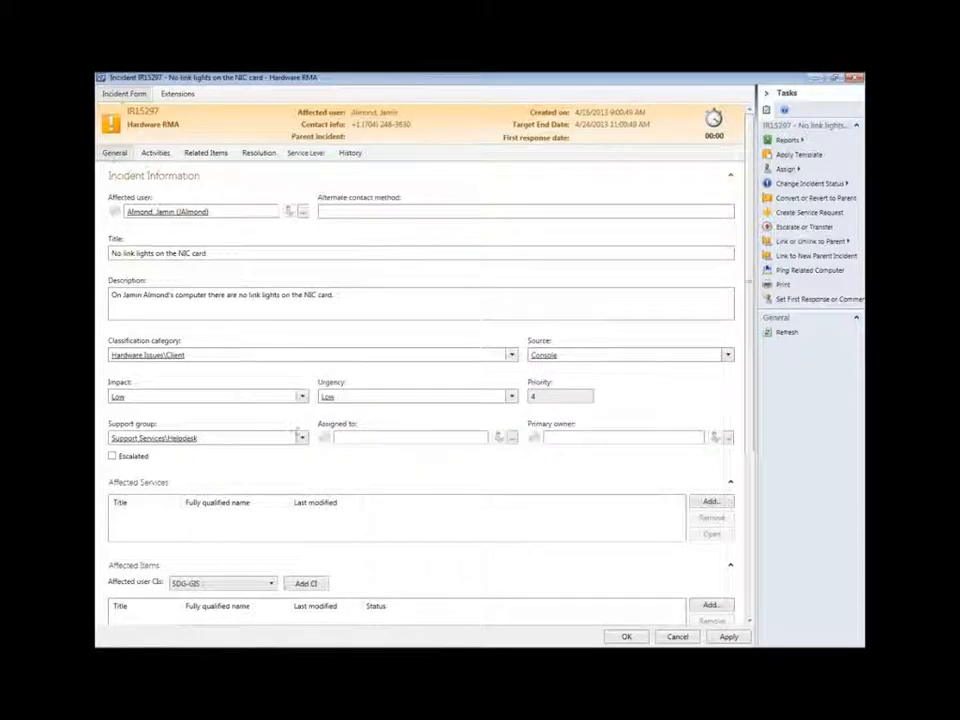
# Step: Pick the affected user from the suggestions as IR15297's primary owner and save with OK
pyautogui.click(369, 439)
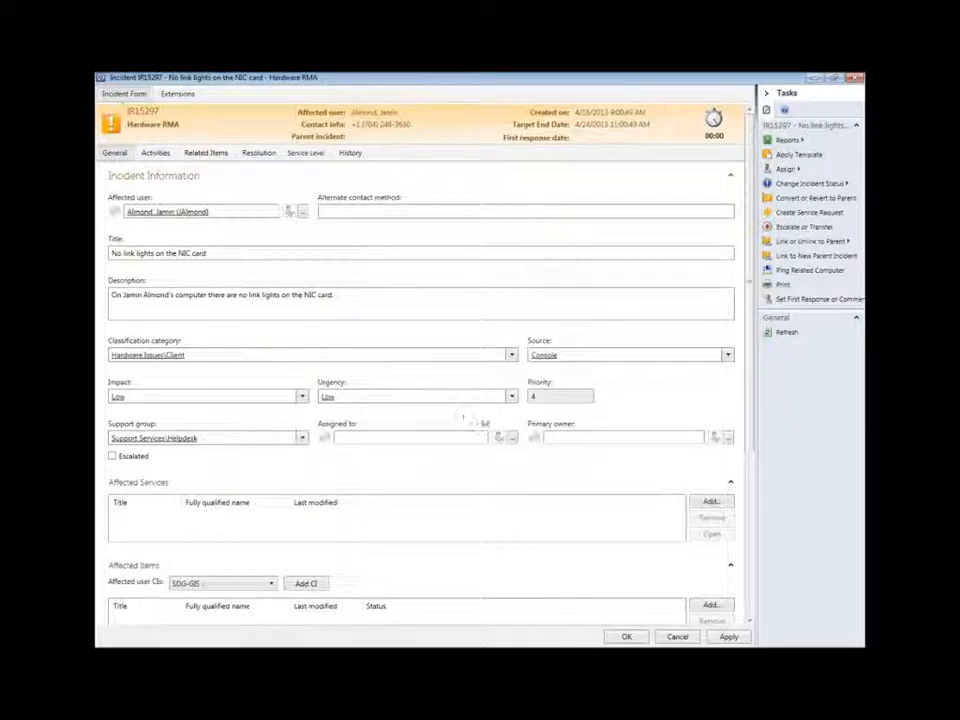
pyautogui.click(550, 437)
pyautogui.write('jamin')
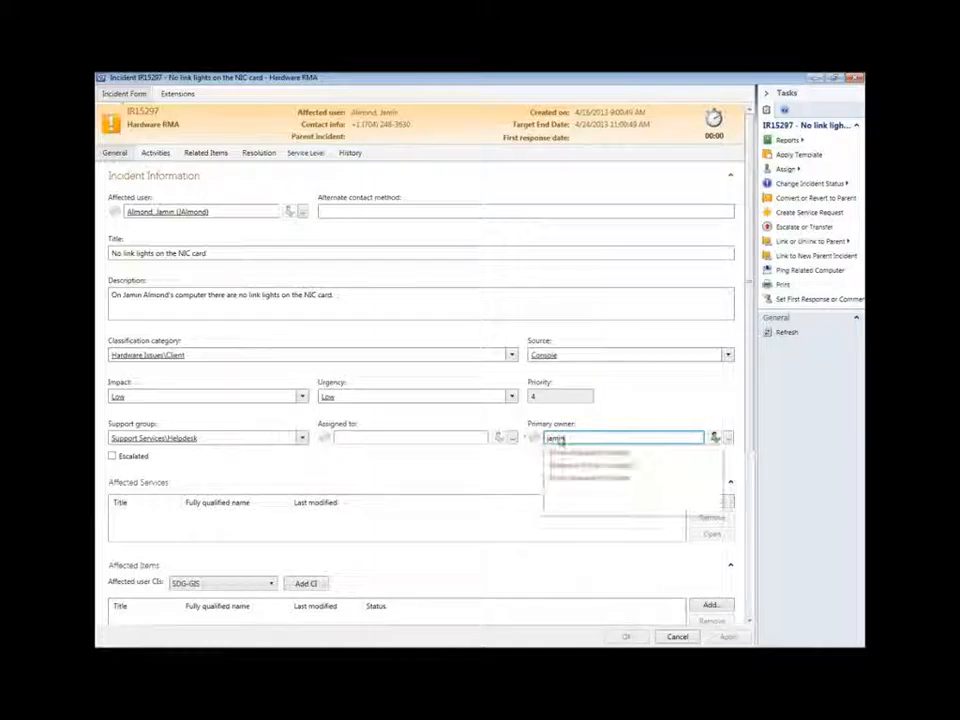
pyautogui.press('Down')
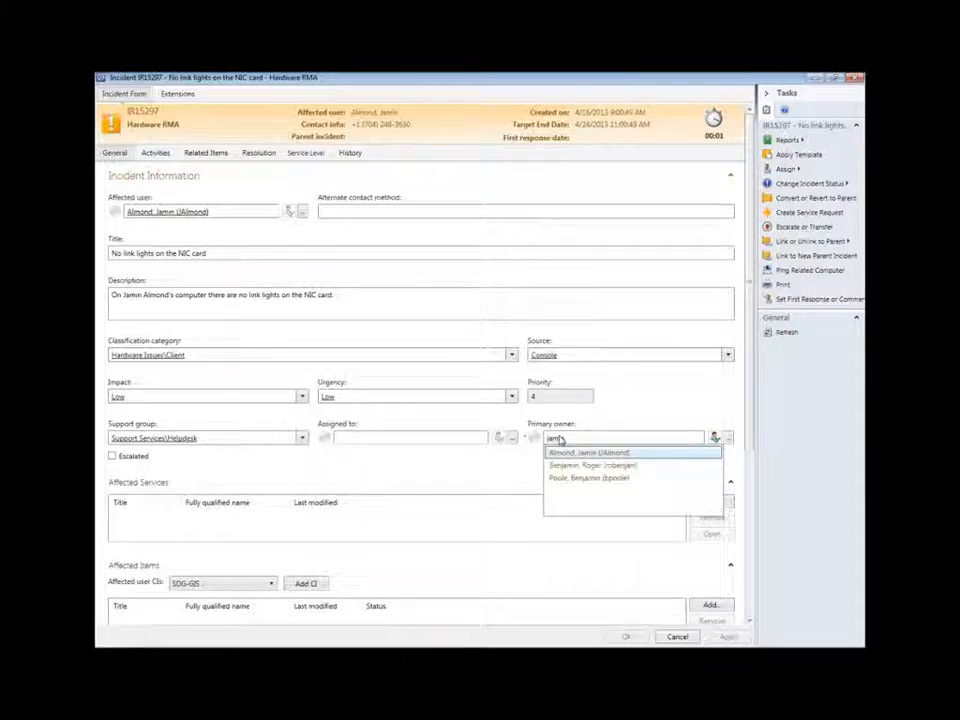
pyautogui.press('Return')
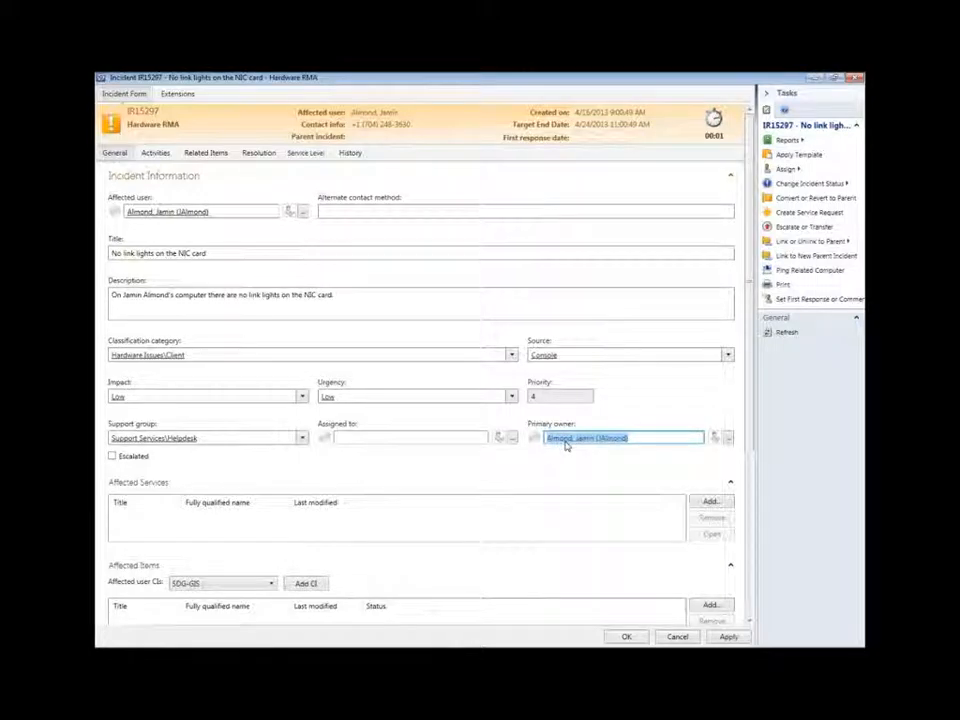
pyautogui.click(626, 637)
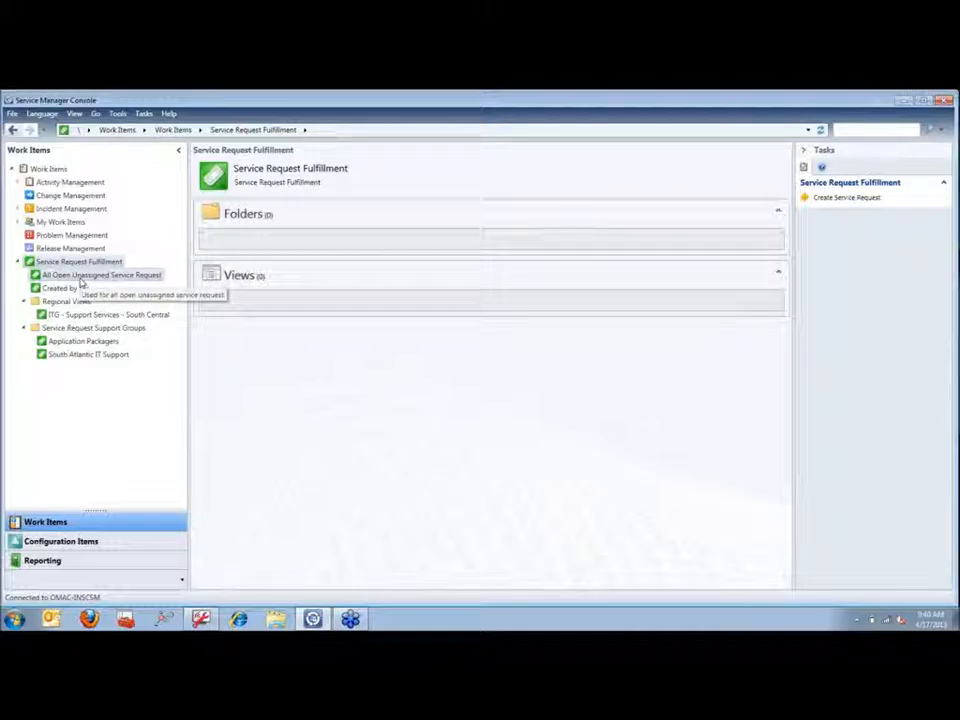
# Step: Open All Open Unassigned Service Request under Service Request Fulfillment, showing 53 requests
pyautogui.click(82, 278)
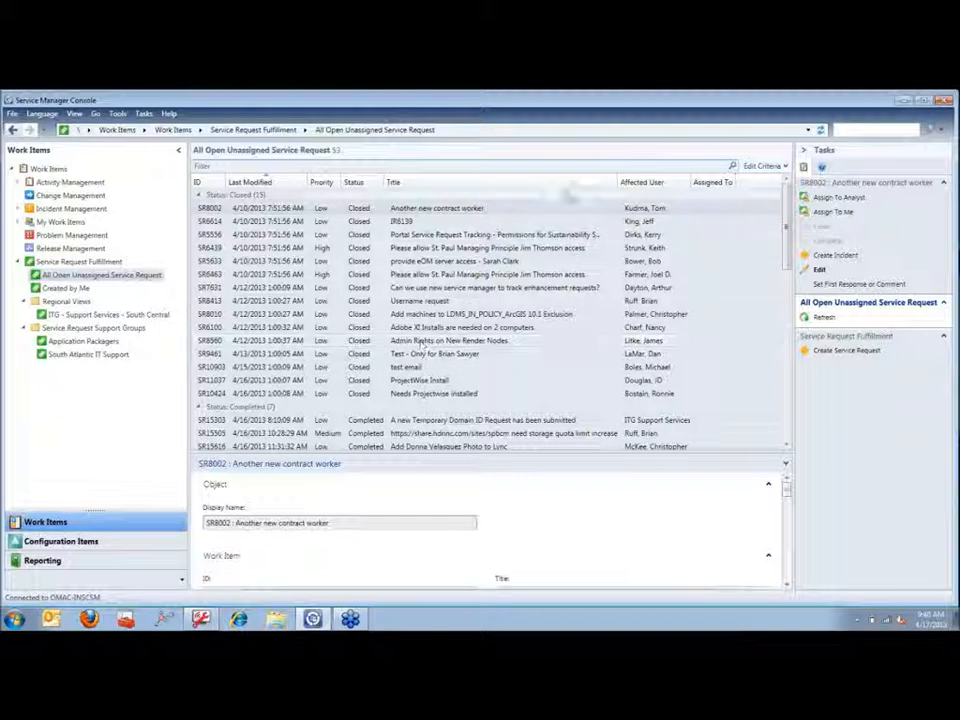
# Step: Set Group By to (none) so the 53 service requests appear ungrouped
pyautogui.rightClick(567, 186)
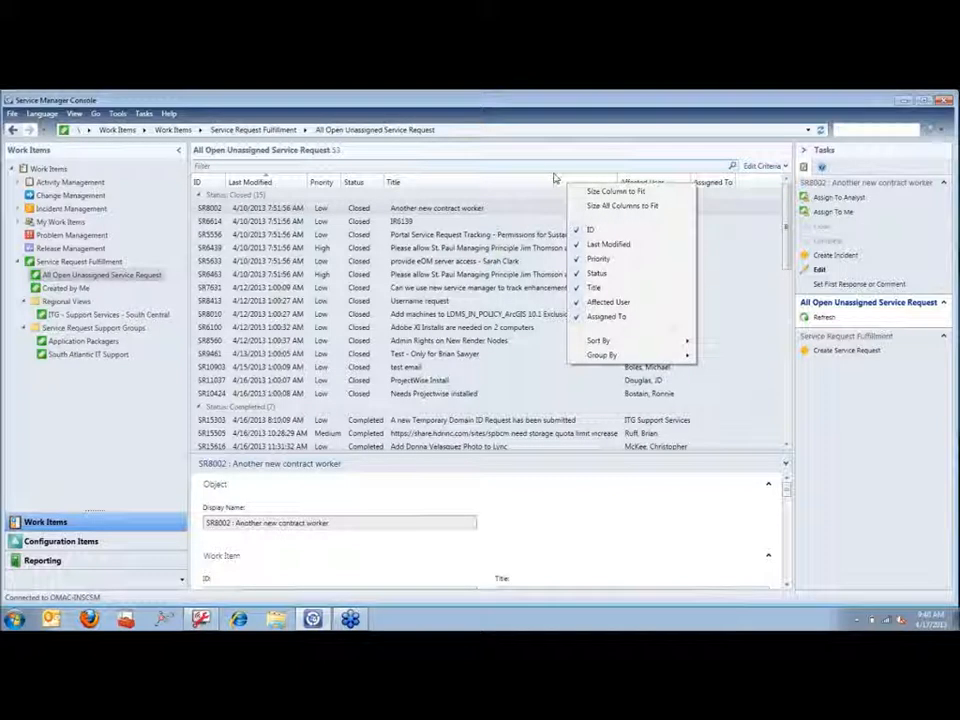
pyautogui.moveTo(630, 357)
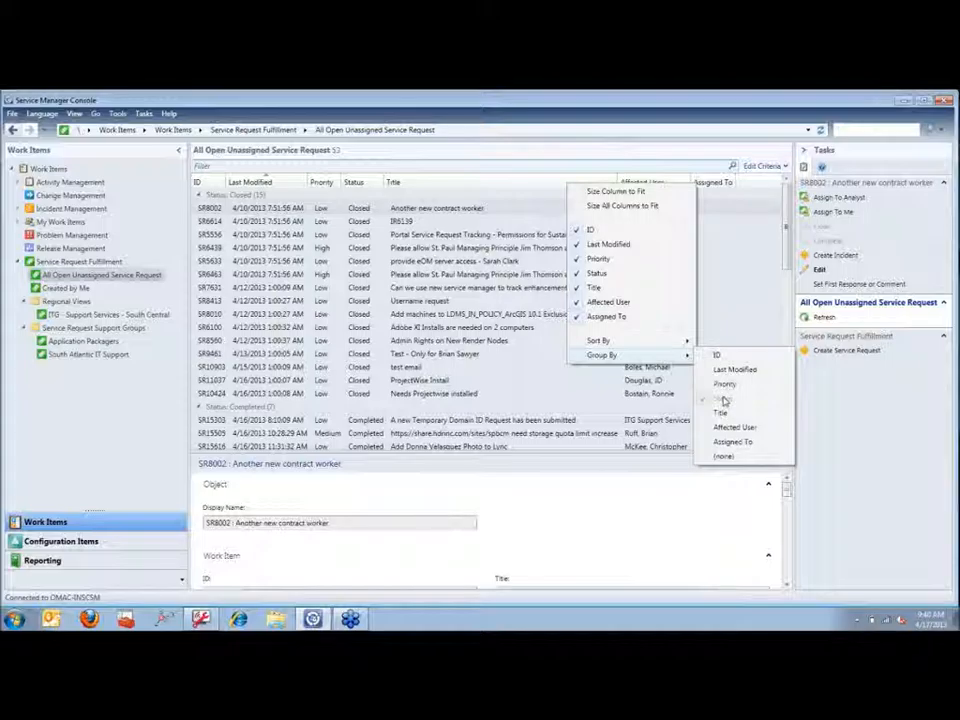
pyautogui.click(727, 461)
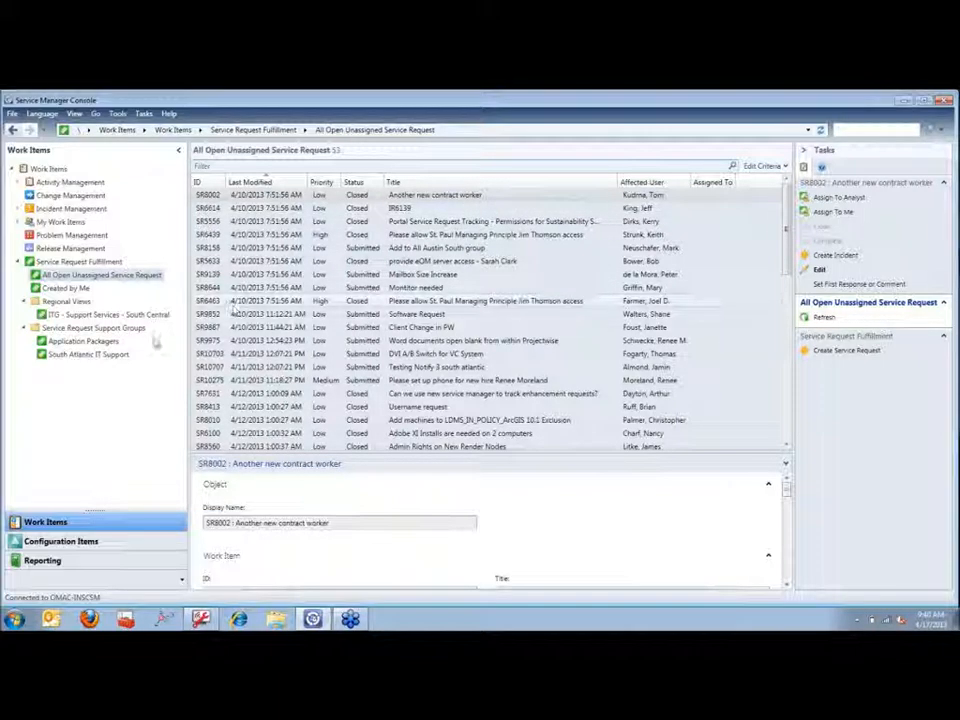
# Step: Open SR10707 from the South Atlantic IT Support view, assign it to yourself (SCSMUser1), and save
pyautogui.click(88, 355)
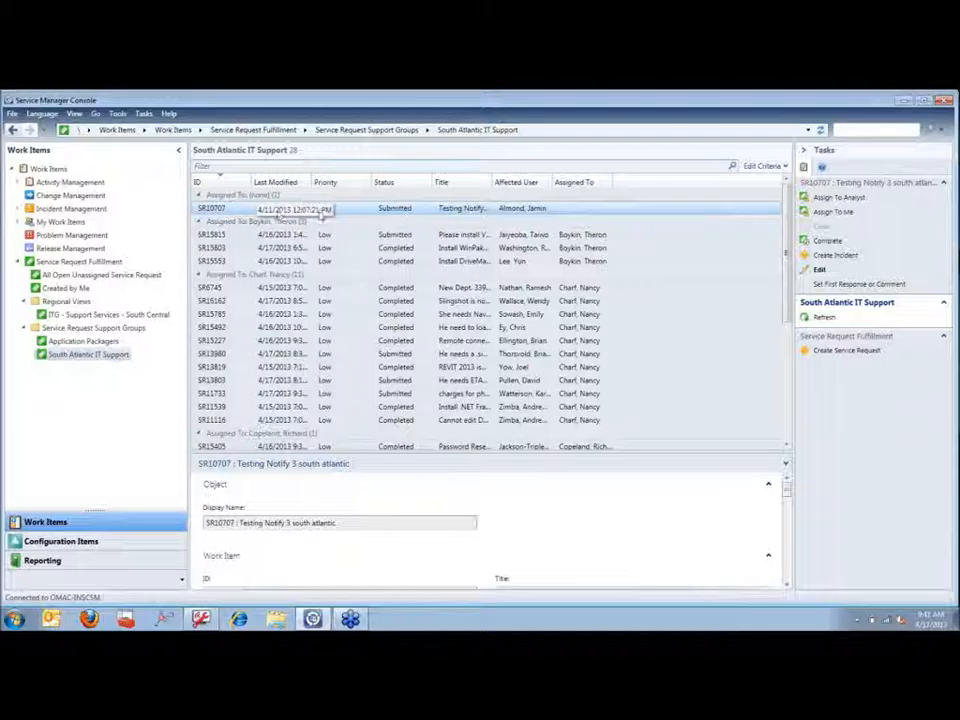
pyautogui.doubleClick(362, 210)
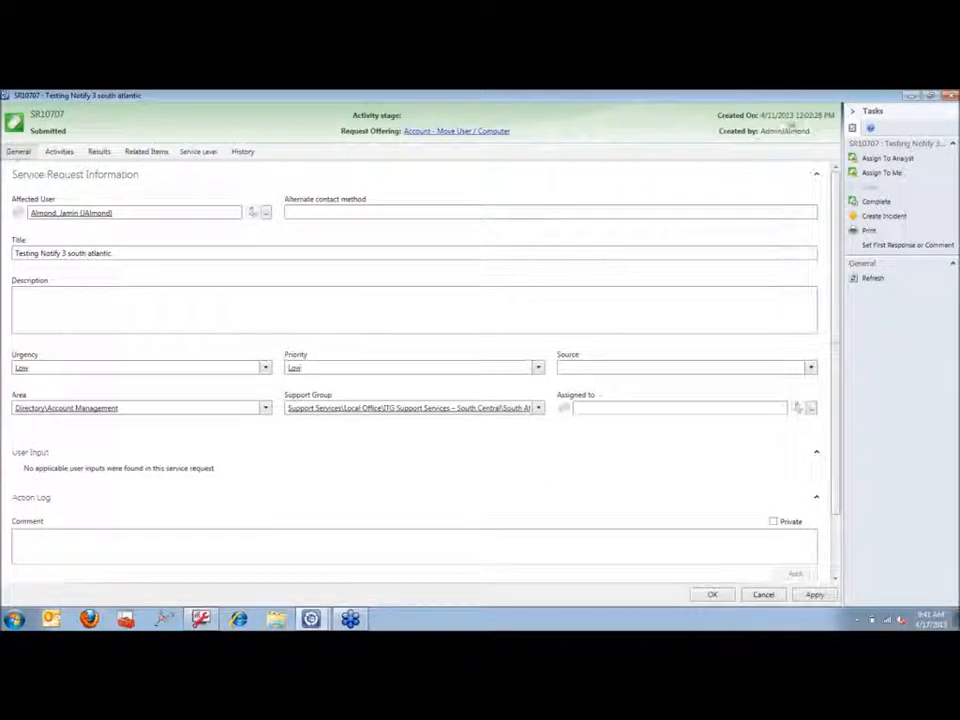
pyautogui.click(879, 173)
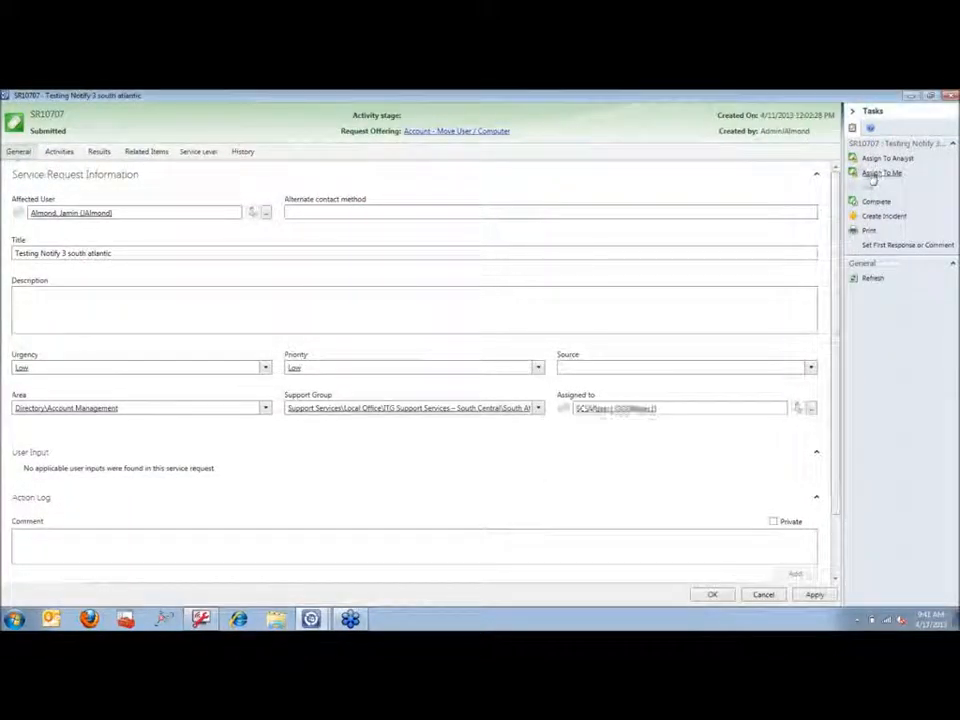
pyautogui.click(713, 595)
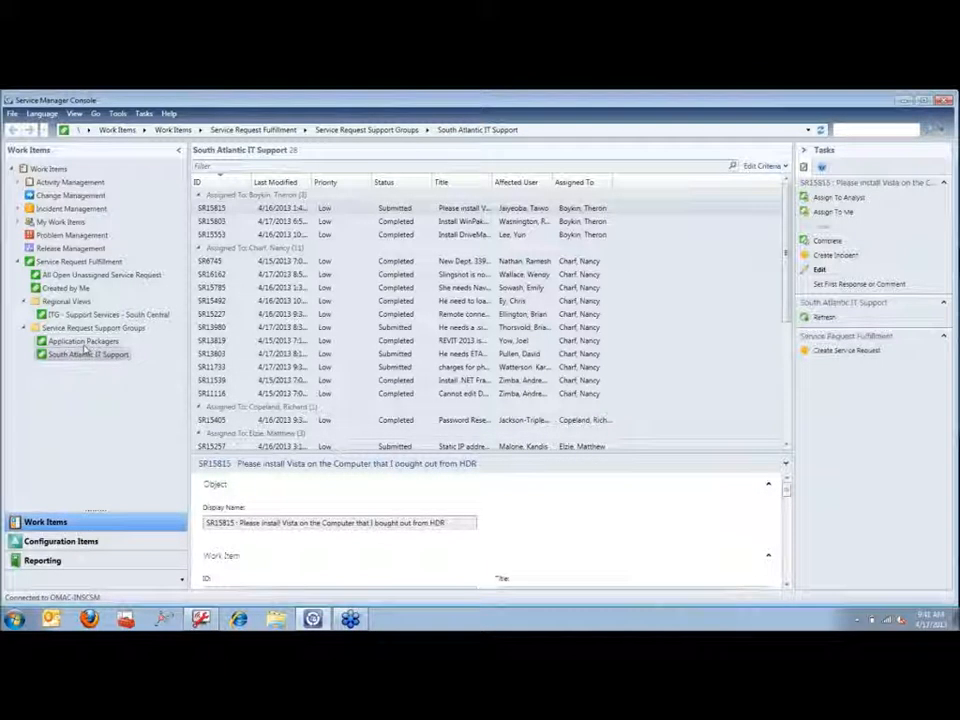
# Step: Group the Application Packages requests by Priority, reverse-sort by Priority, then open the South Central view
pyautogui.click(83, 342)
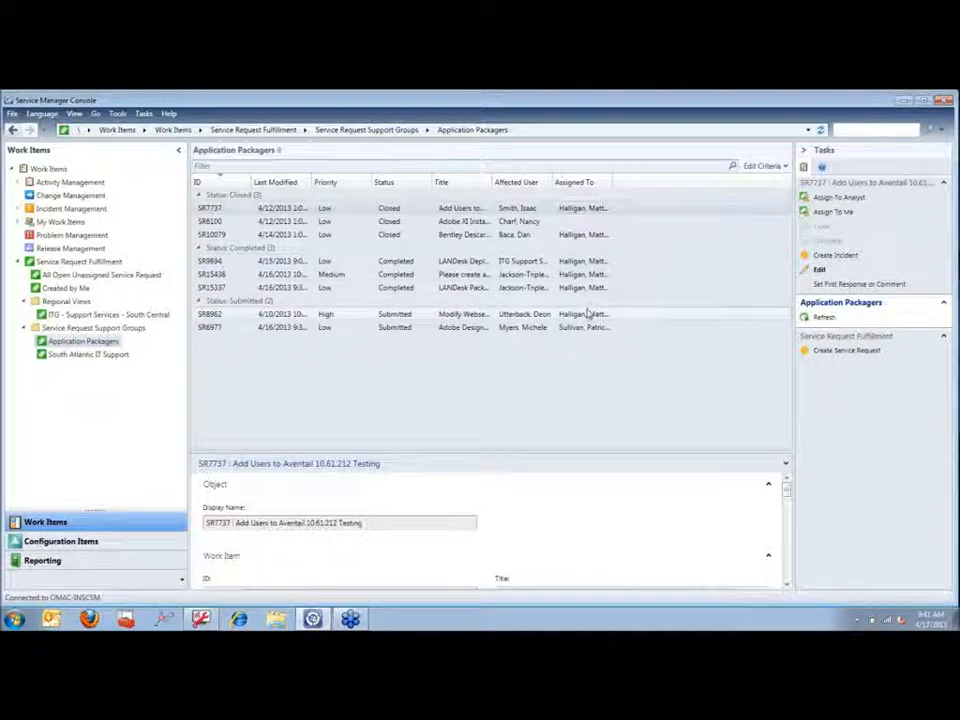
pyautogui.rightClick(629, 185)
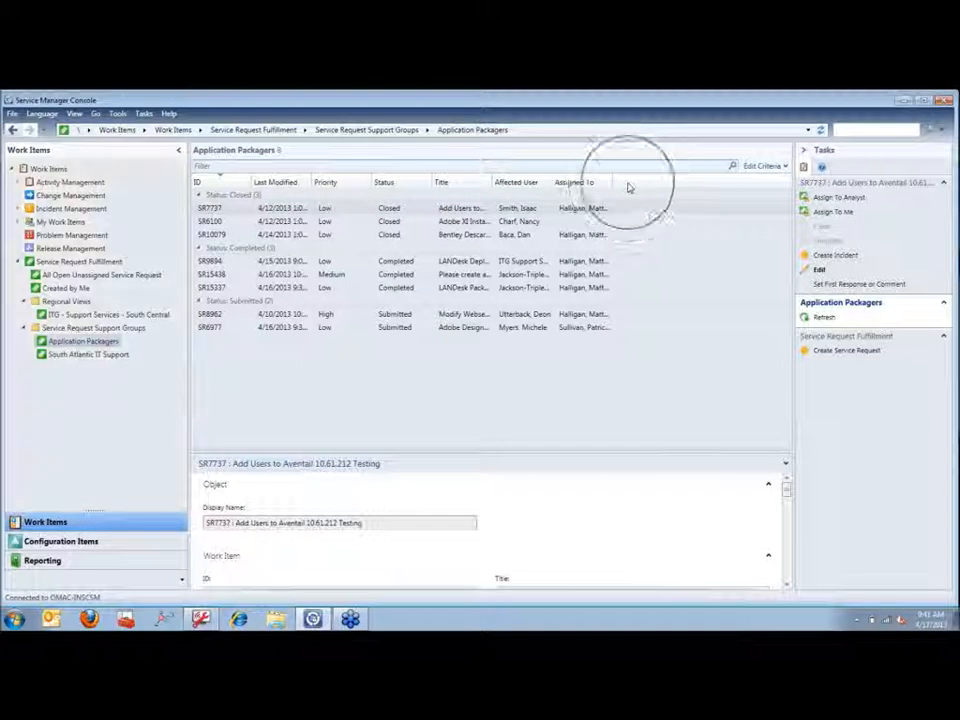
pyautogui.moveTo(688, 357)
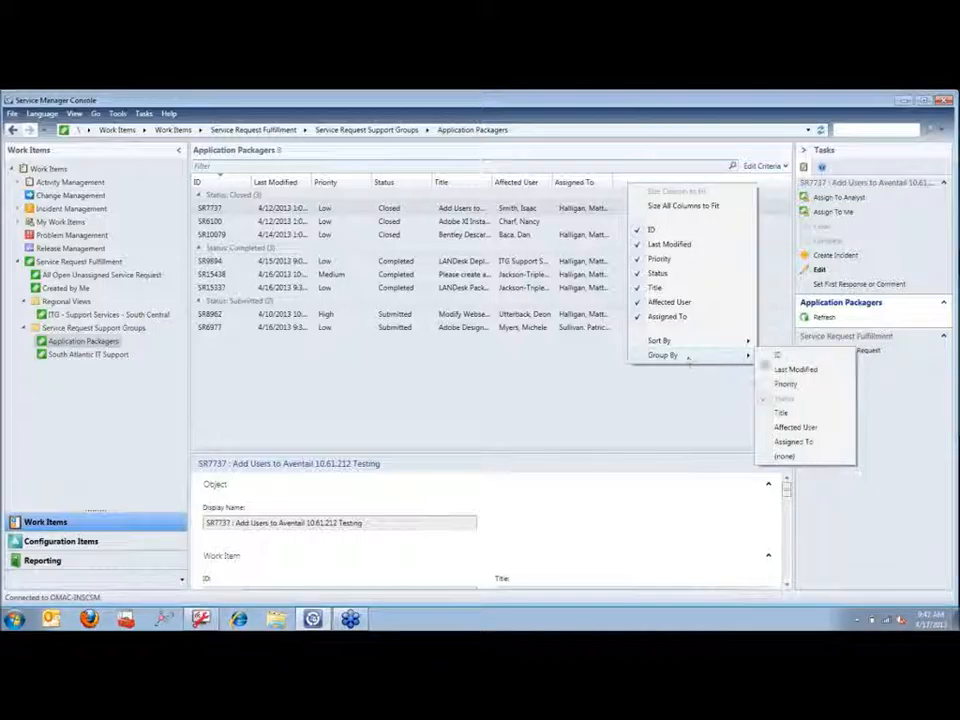
pyautogui.click(785, 386)
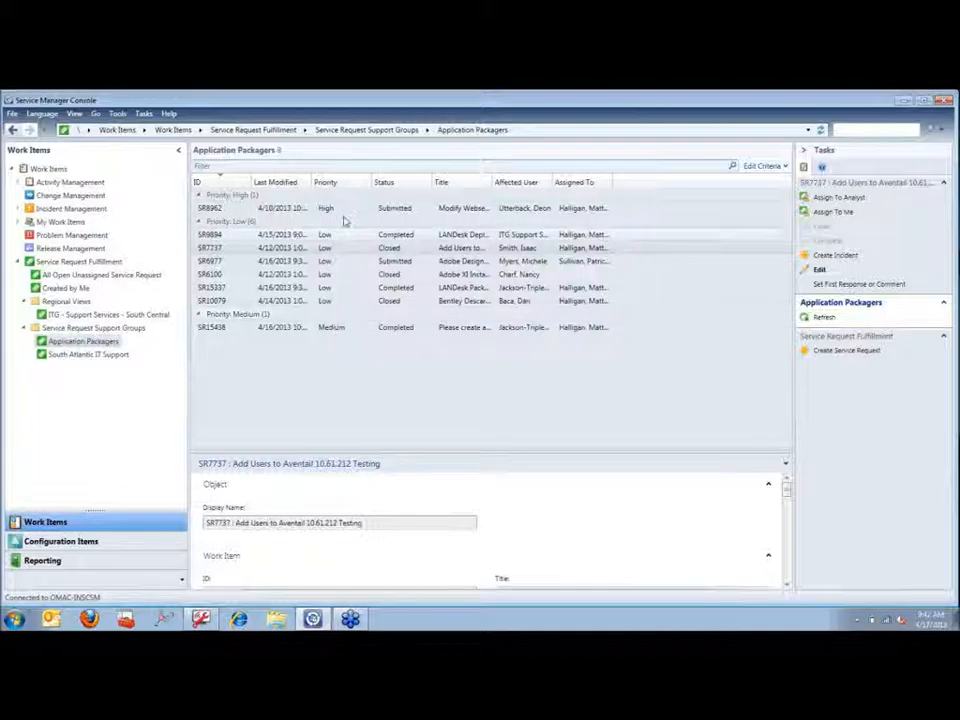
pyautogui.click(337, 184)
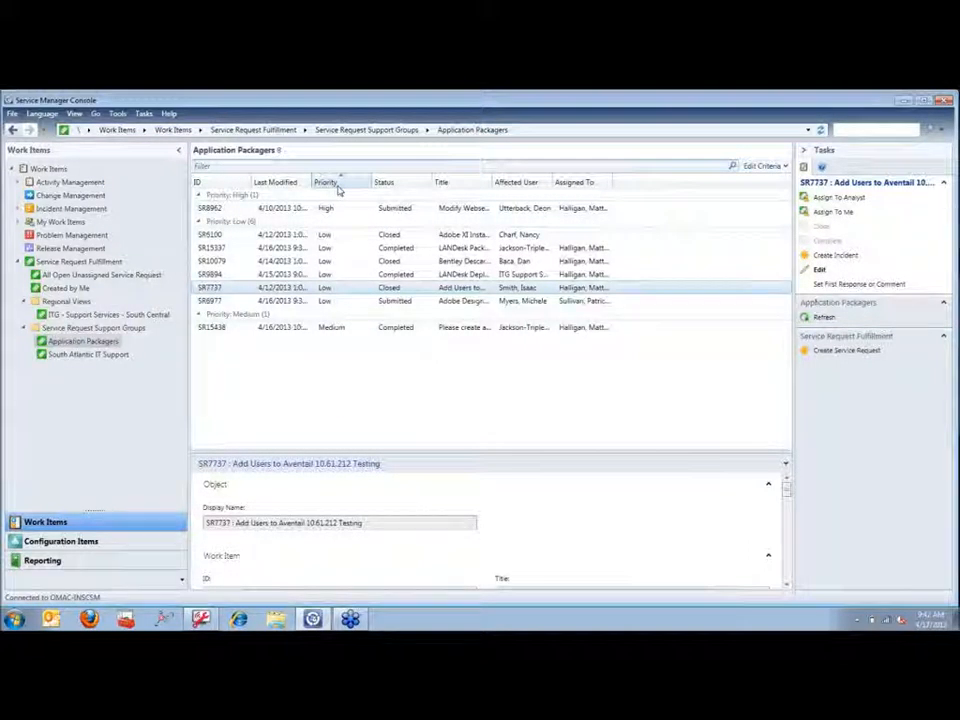
pyautogui.click(337, 184)
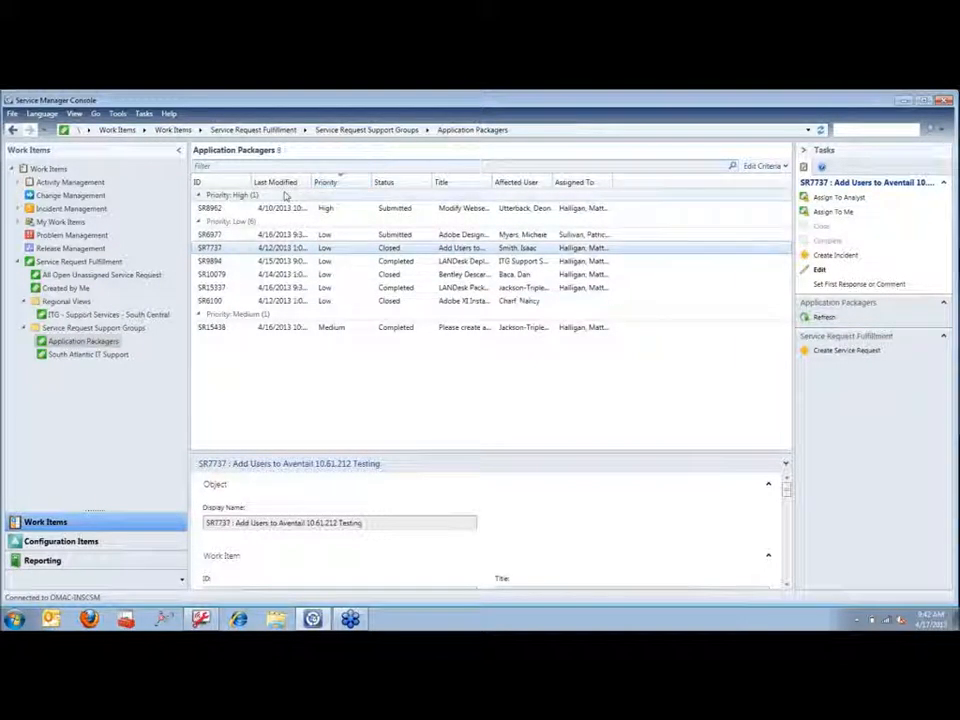
pyautogui.click(85, 316)
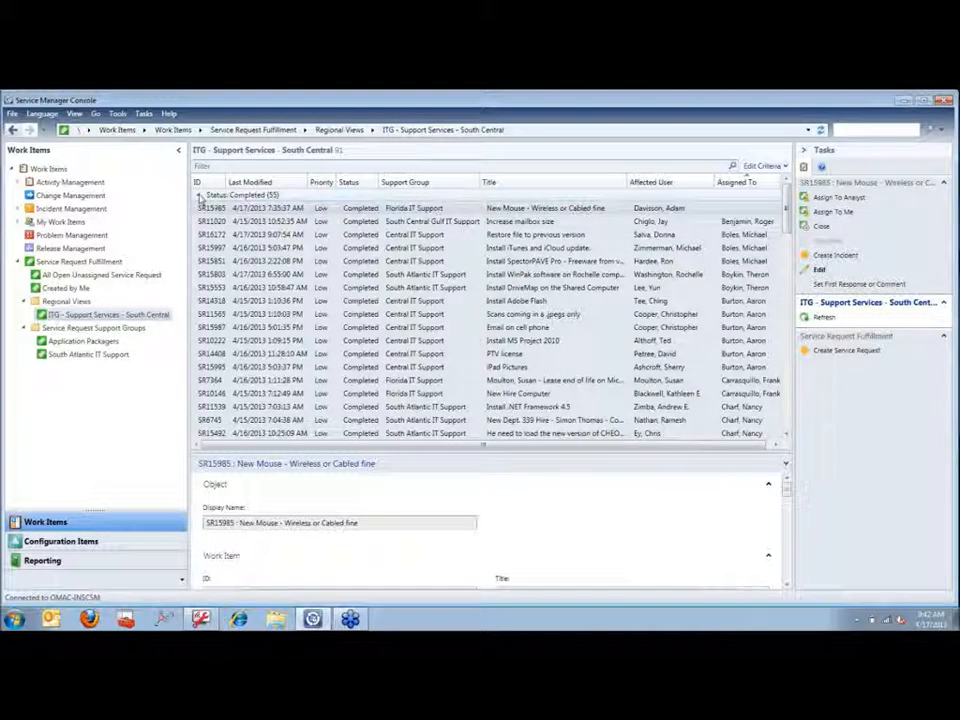
# Step: Collapse the Status: Completed group so the 36 Submitted South Central requests are listed
pyautogui.click(199, 195)
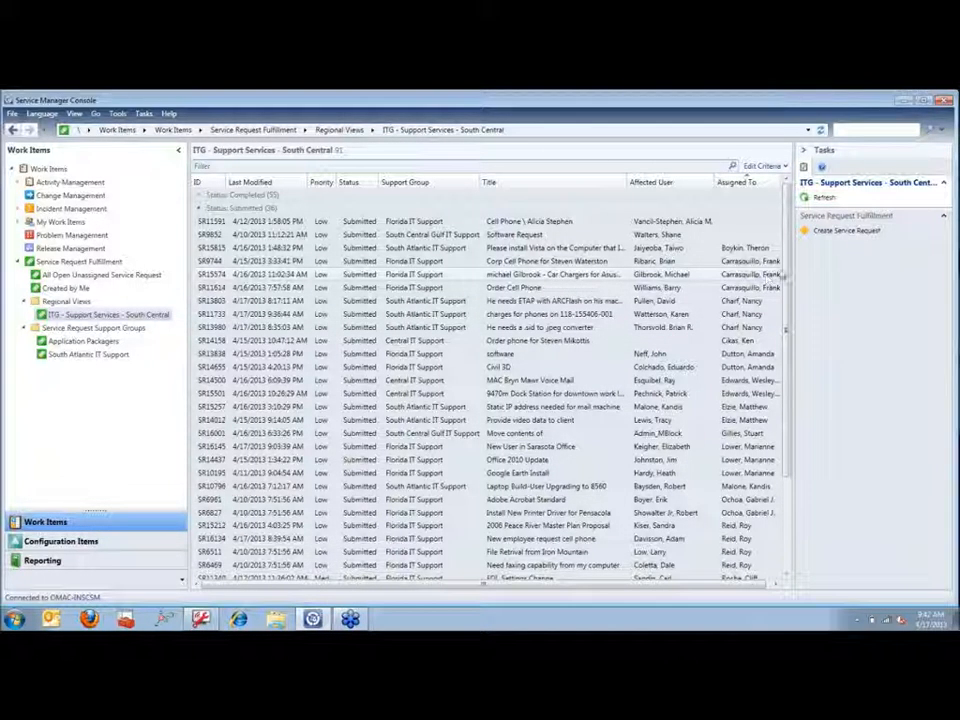
# Step: Start a new Account - Add to a Group service request and choose the affected user
pyautogui.click(831, 238)
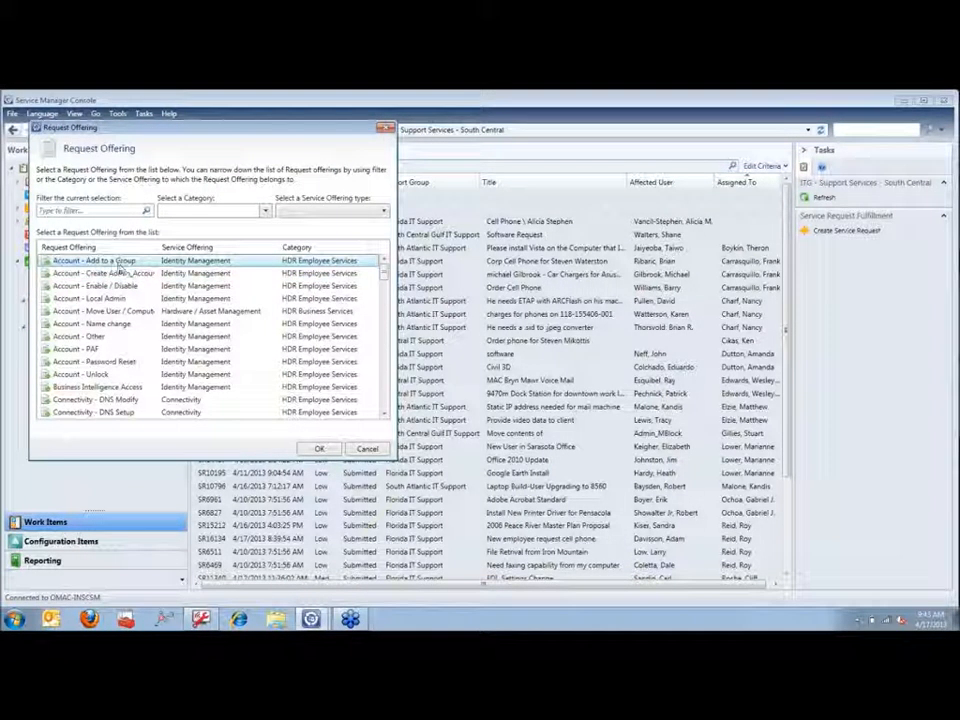
pyautogui.doubleClick(120, 262)
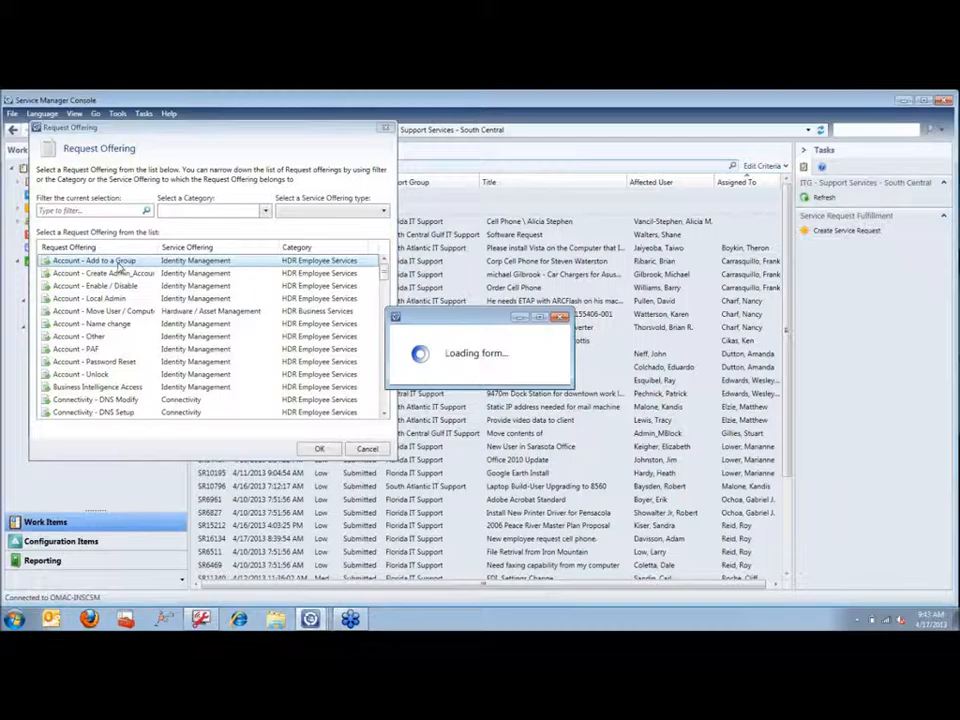
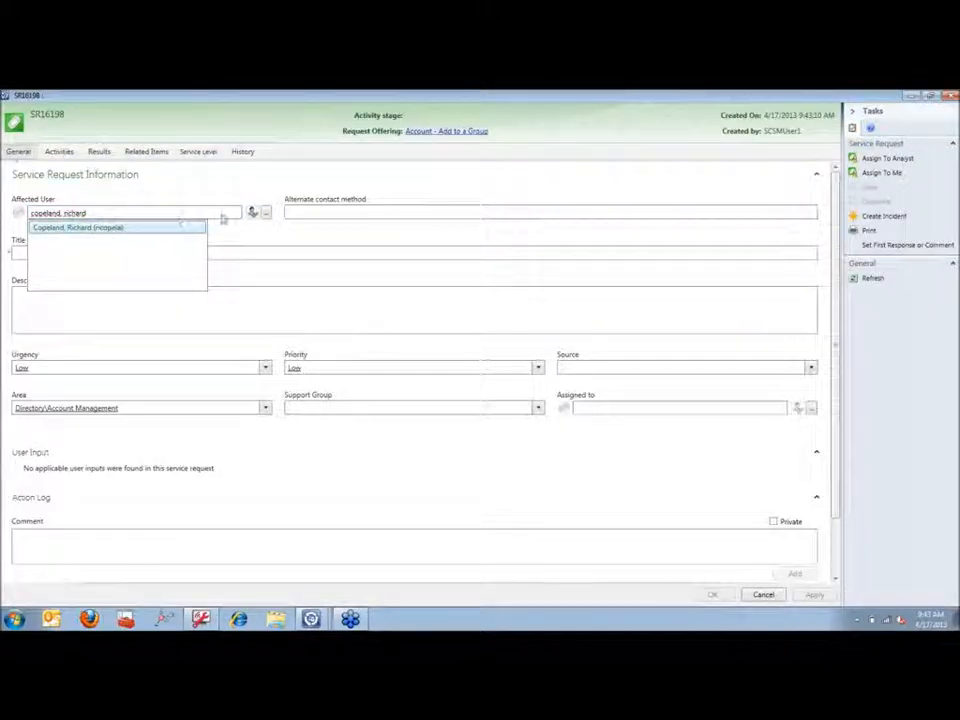
pyautogui.click(253, 213)
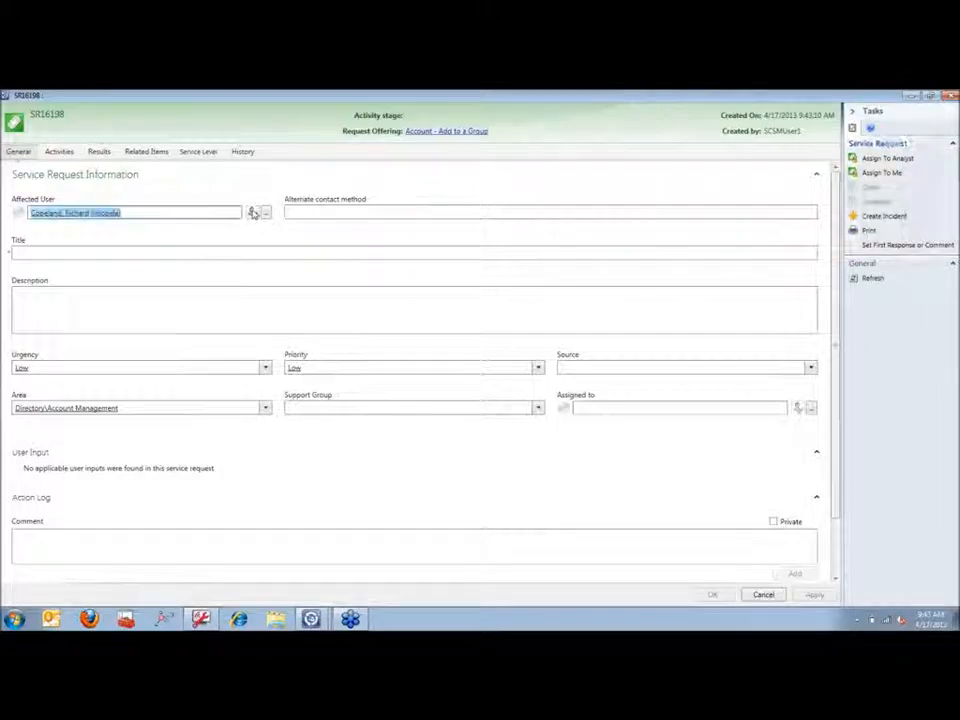
# Step: Enter 'Testing' as both the request title and description
pyautogui.click(171, 252)
pyautogui.write('Testing')
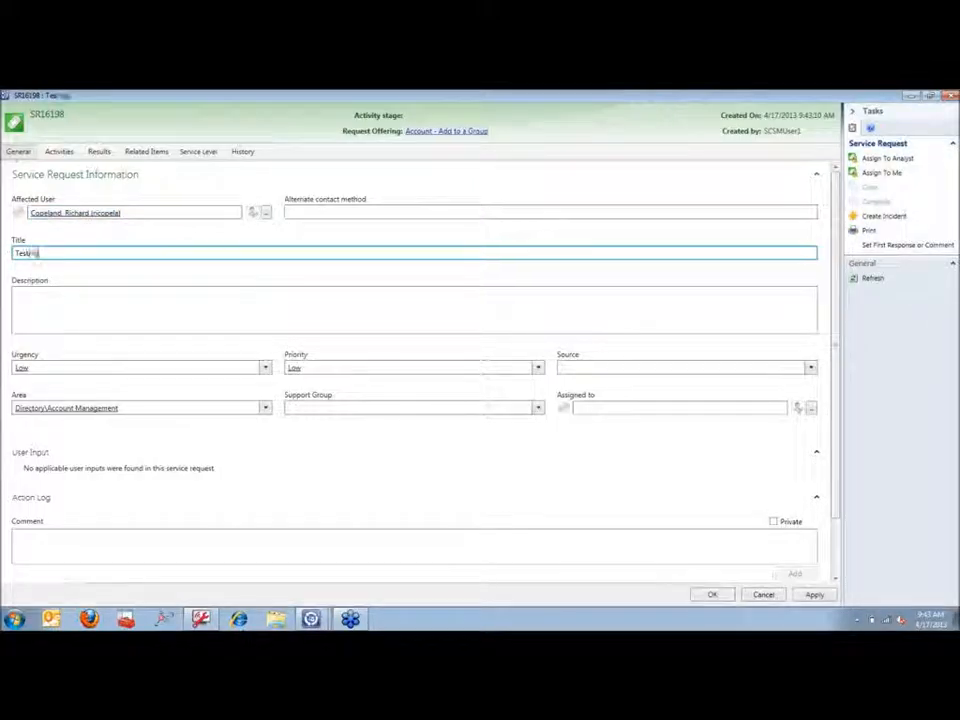
pyautogui.click(184, 325)
pyautogui.write('Te')
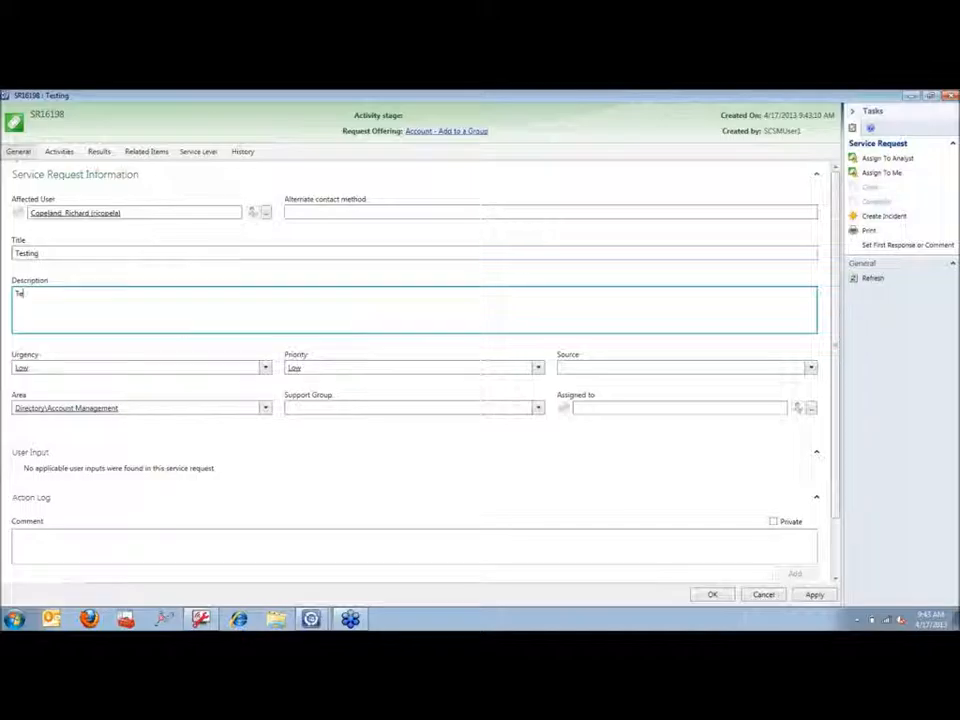
pyautogui.write('sting')
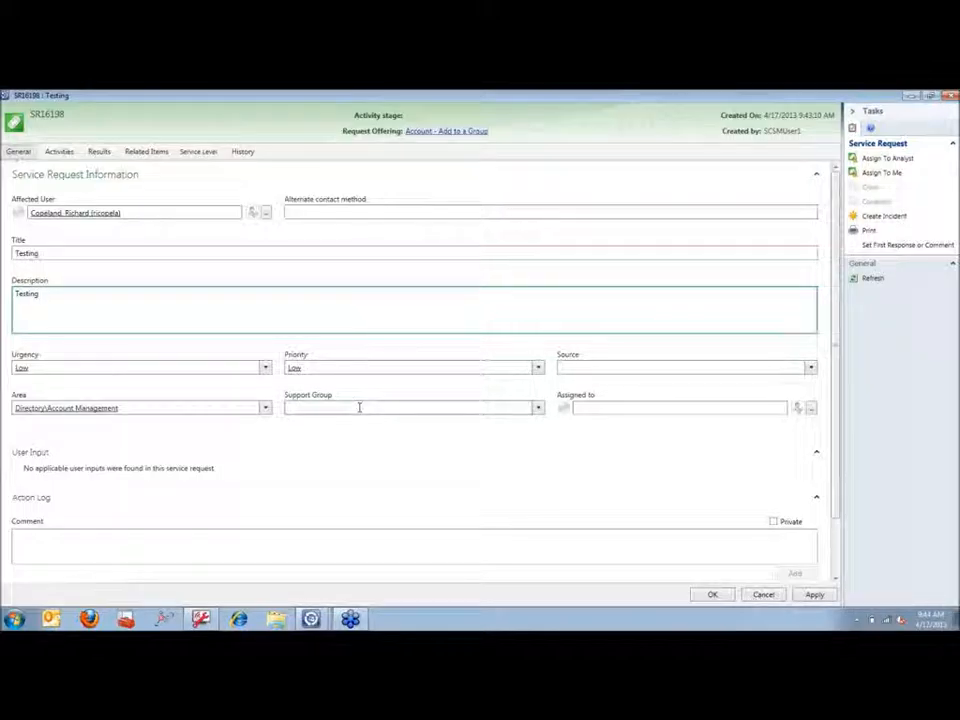
# Step: Set the support group to South Atlantic IT Support under Support Services > Local Office > South Central
pyautogui.click(538, 409)
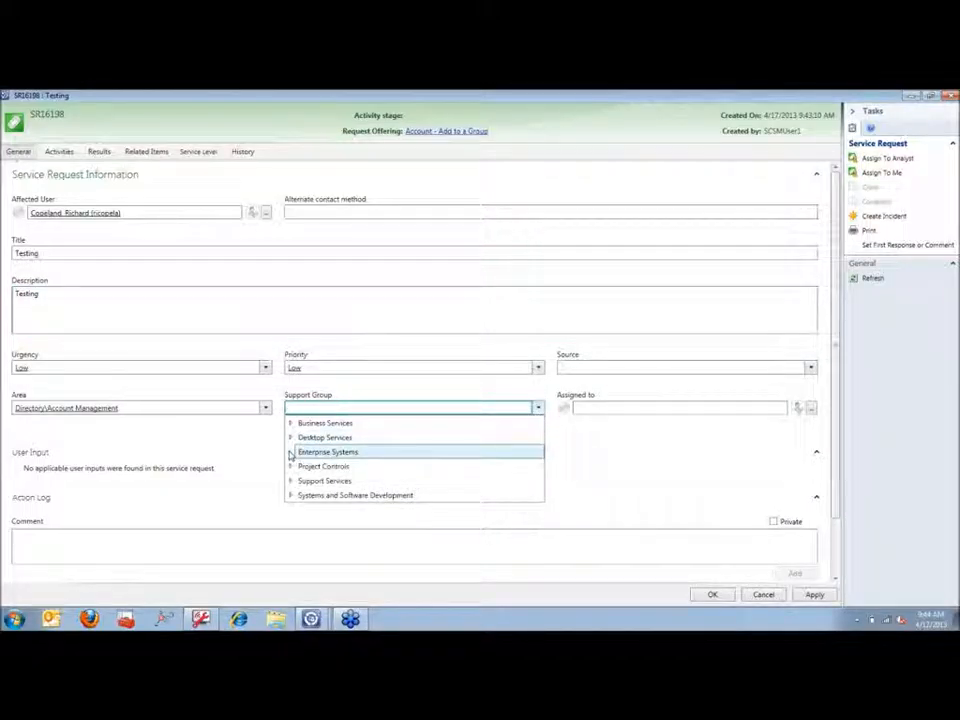
pyautogui.click(290, 453)
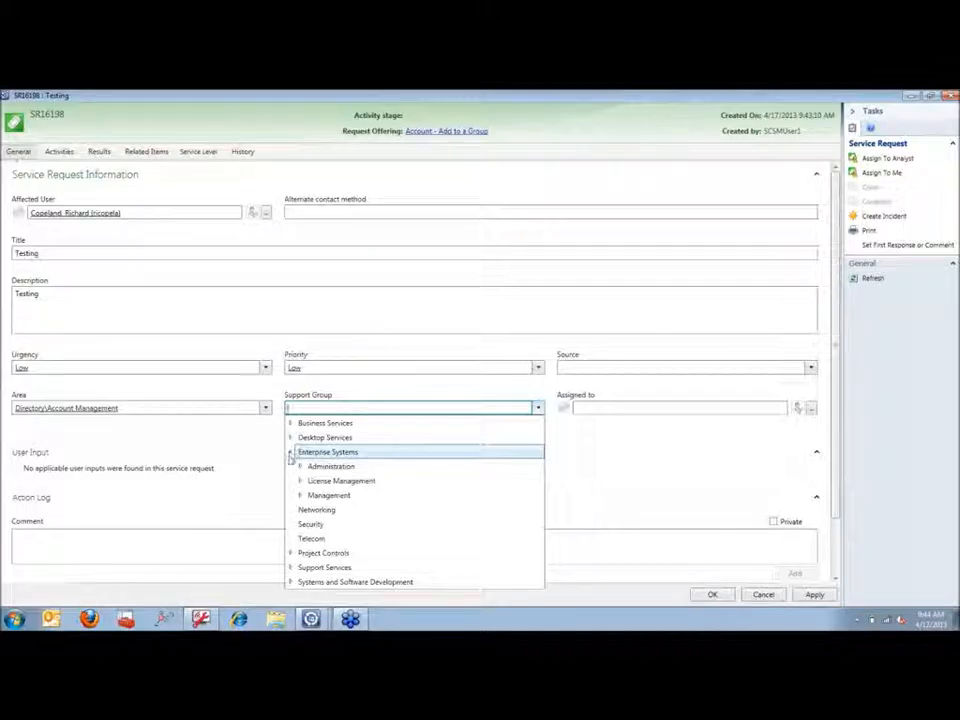
pyautogui.click(290, 567)
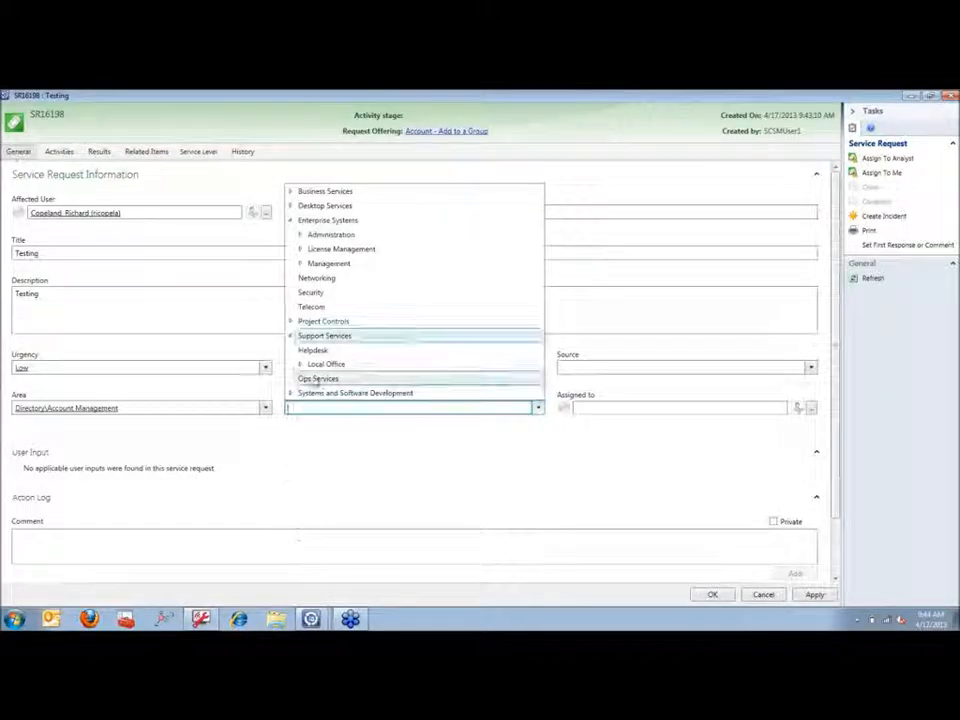
pyautogui.click(300, 365)
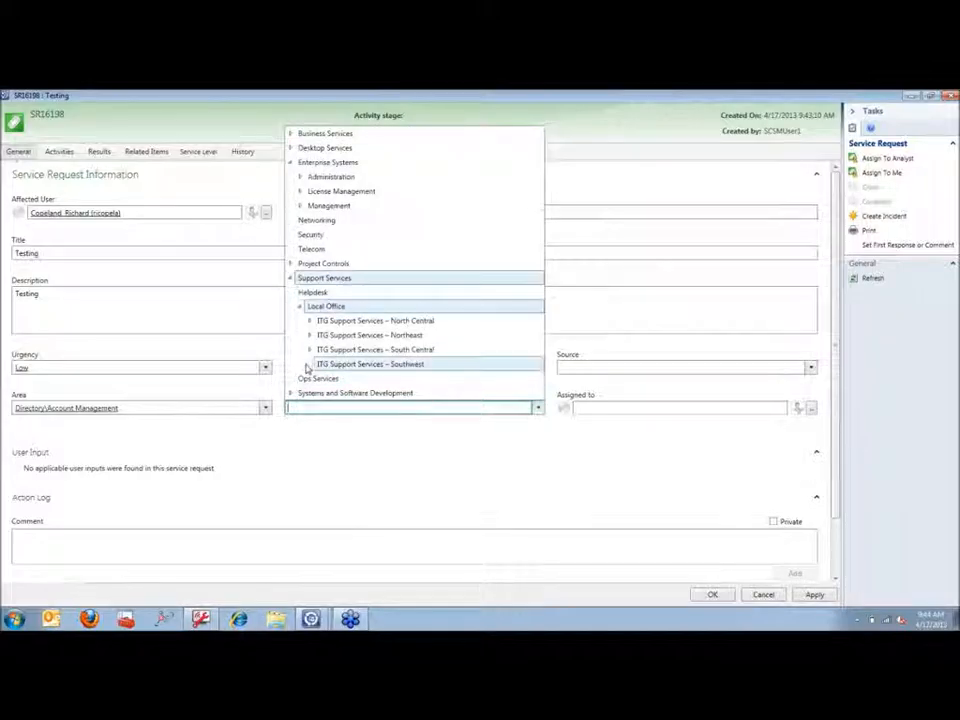
pyautogui.click(309, 350)
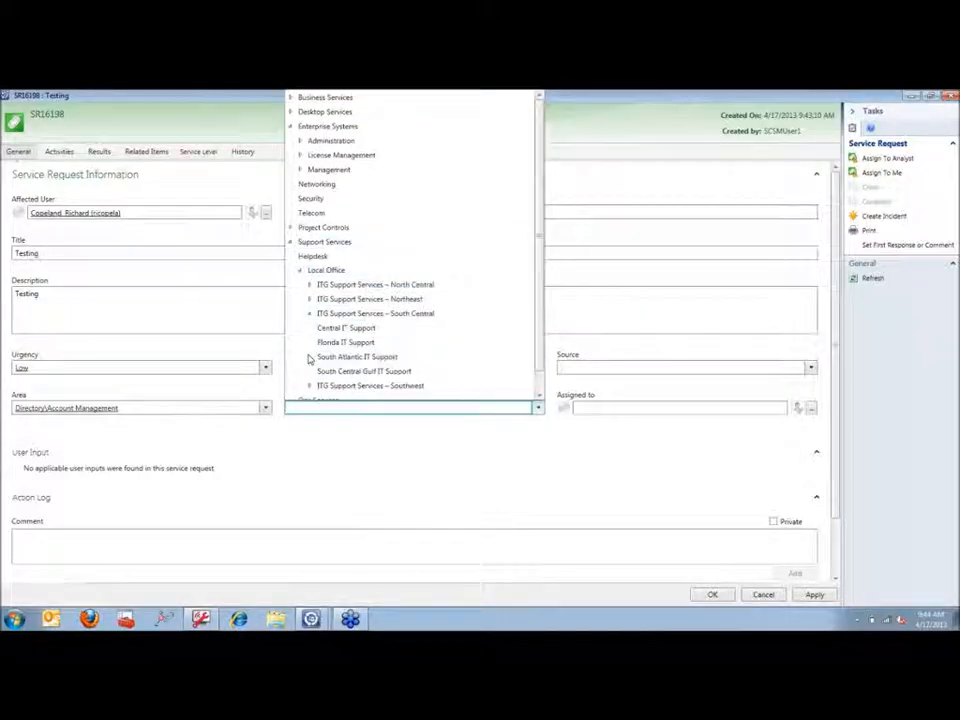
pyautogui.click(326, 357)
# Step: Fill the Assigned to field with the affected user from the suggestions
pyautogui.click(656, 409)
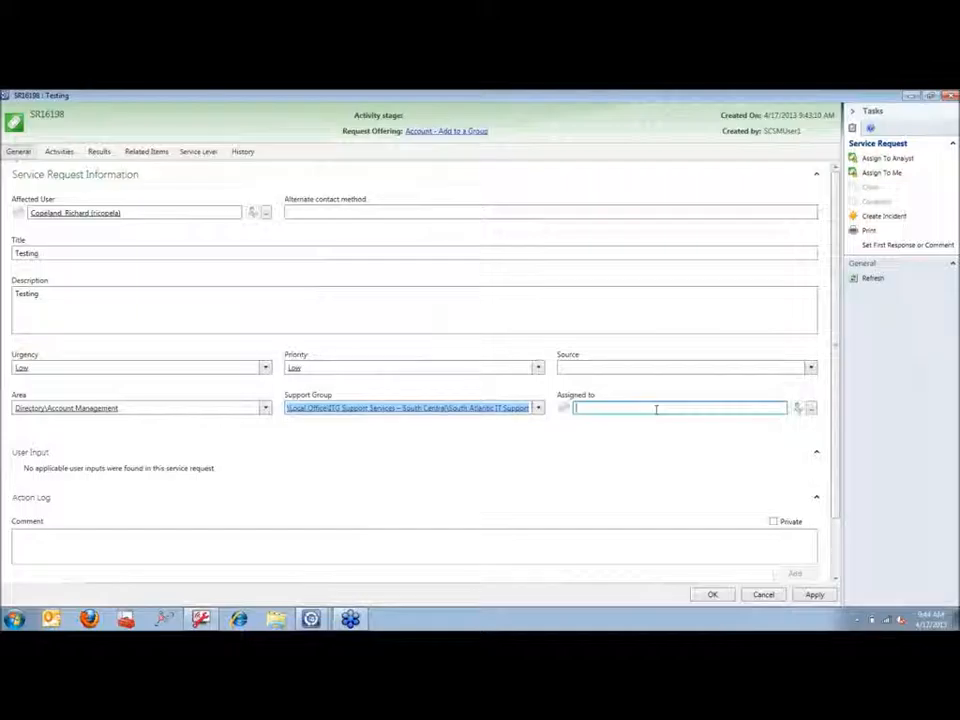
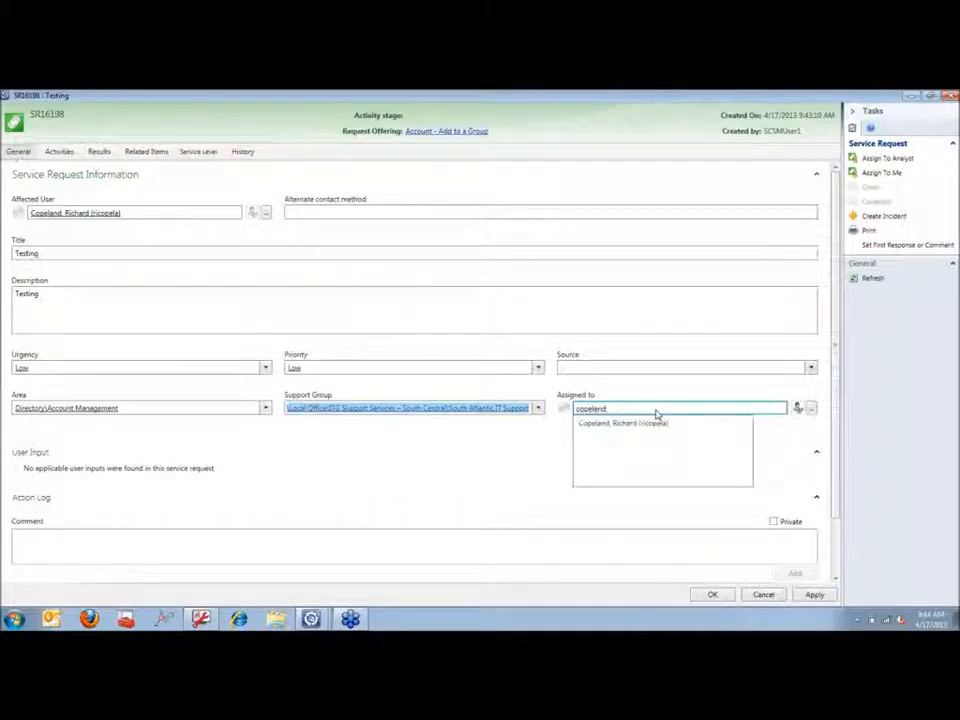
pyautogui.click(663, 424)
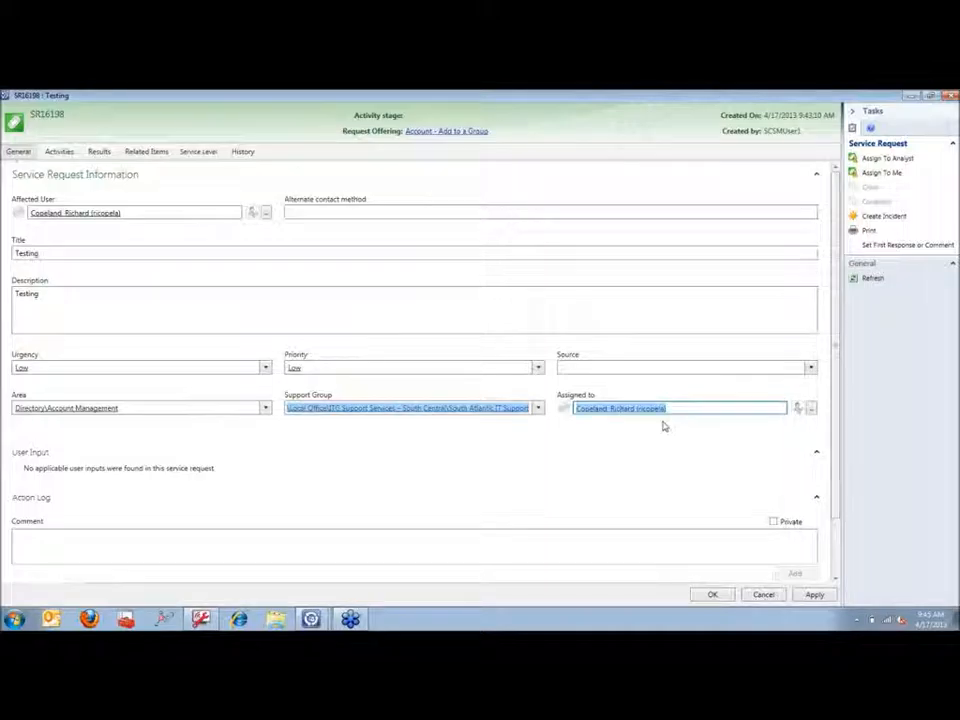
# Step: Change the support group to Support Services\Helpdesk, clear the assignee, and save the request
pyautogui.click(539, 410)
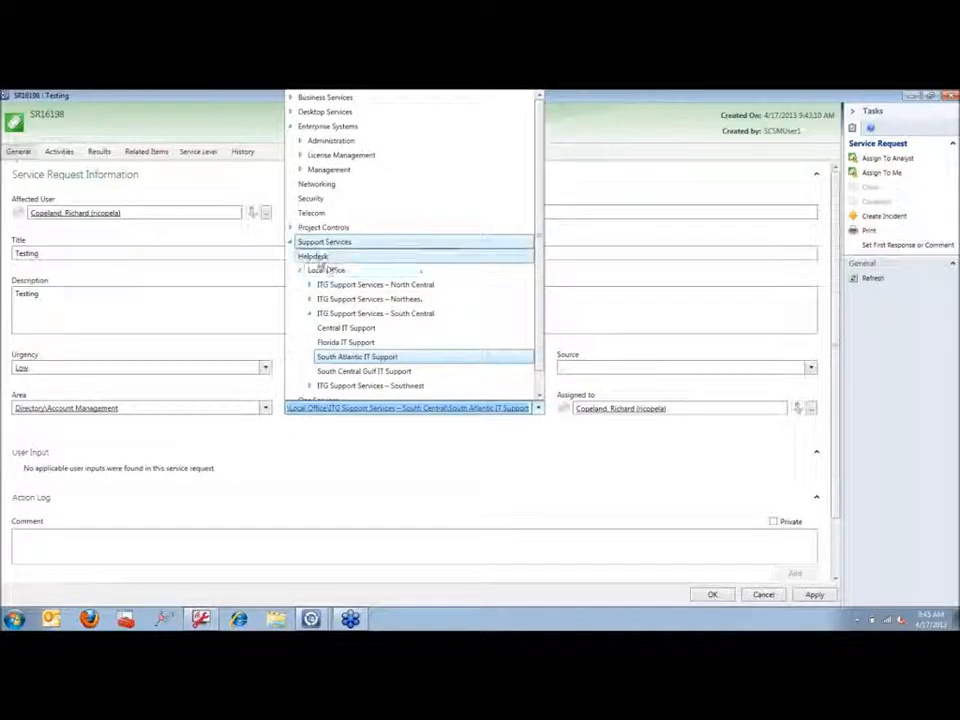
pyautogui.click(316, 257)
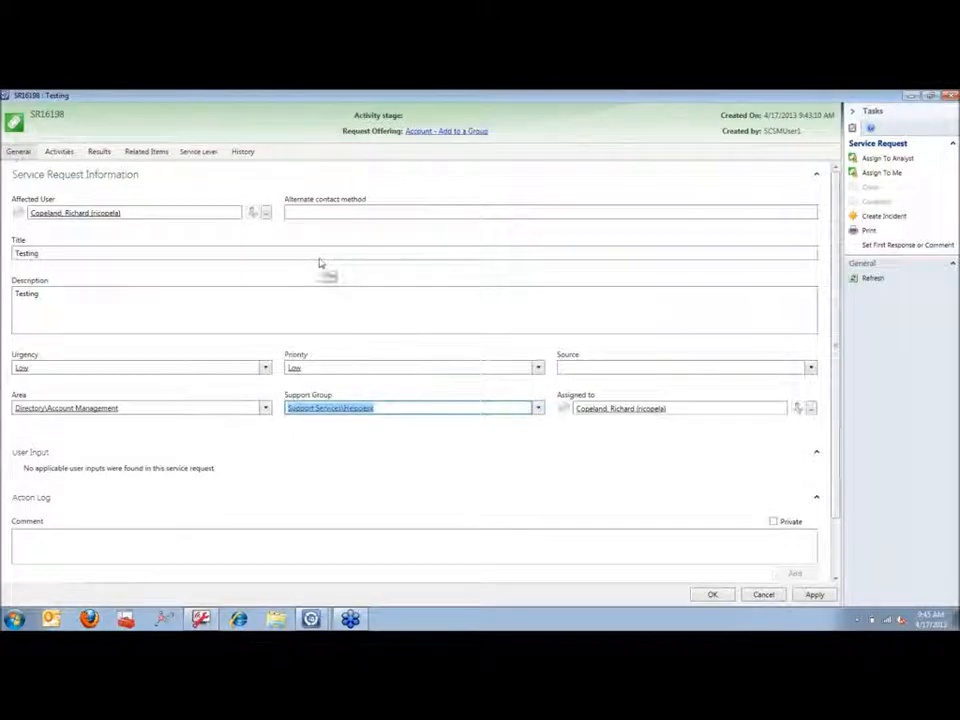
pyautogui.click(685, 408)
pyautogui.moveTo(677, 408); pyautogui.dragTo(459, 417)
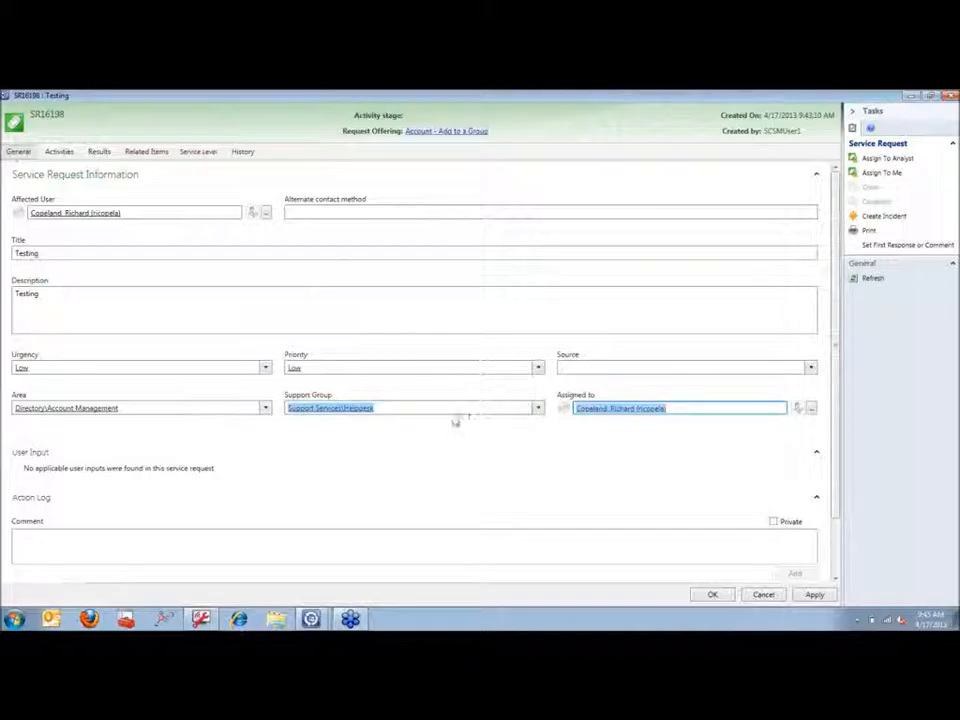
pyautogui.press('Delete')
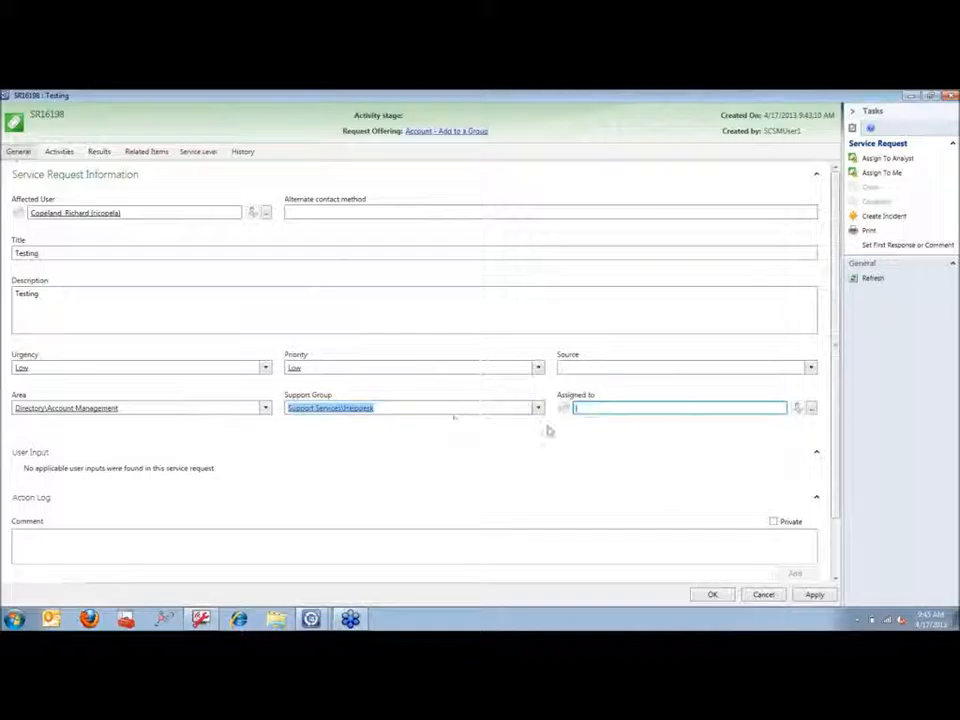
pyautogui.click(711, 595)
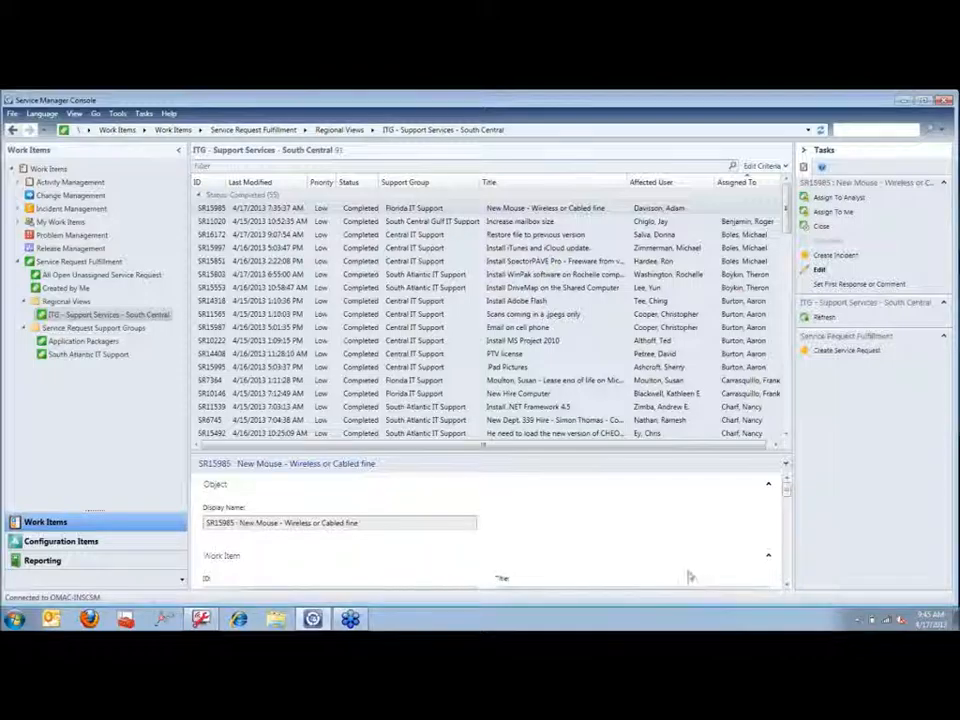
# Step: Step through the South Atlantic, Application Packages and South Central views, then show Created by Me
pyautogui.click(72, 356)
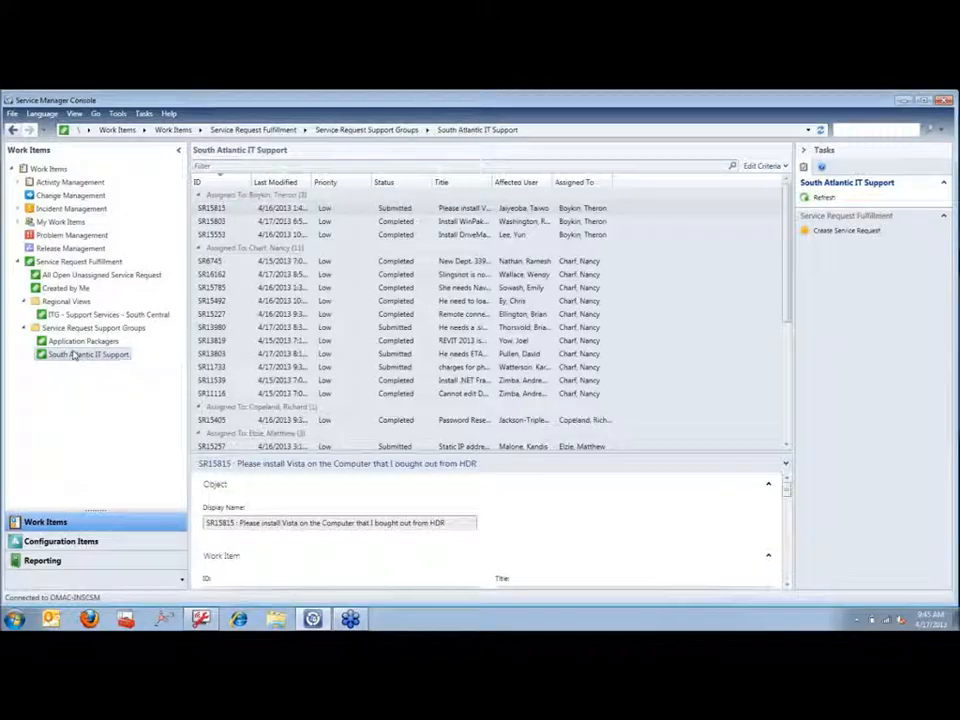
pyautogui.click(84, 342)
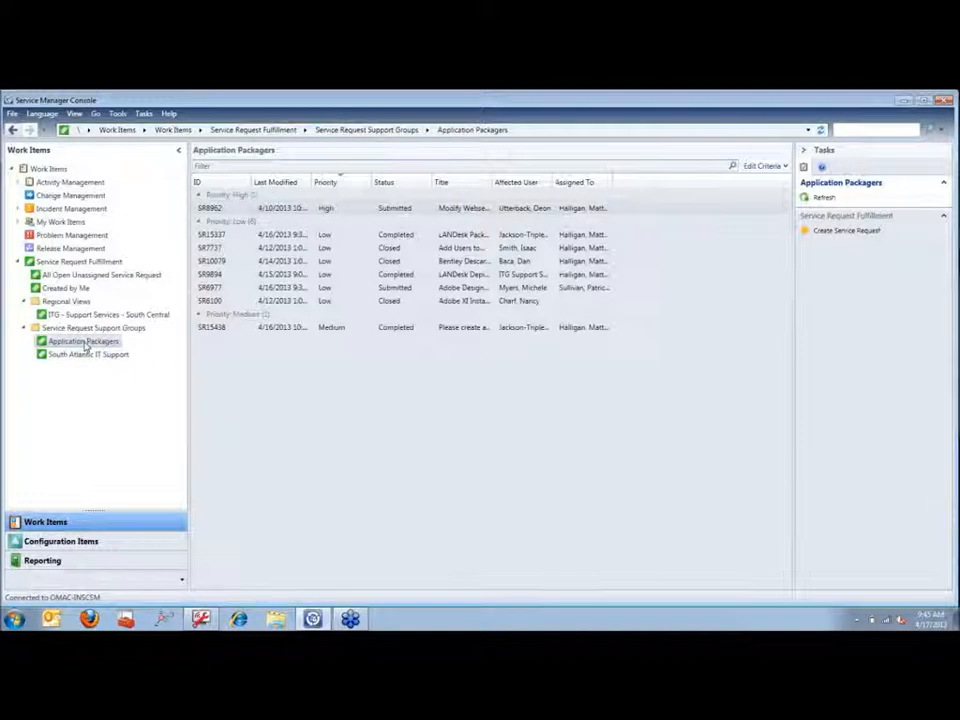
pyautogui.click(113, 316)
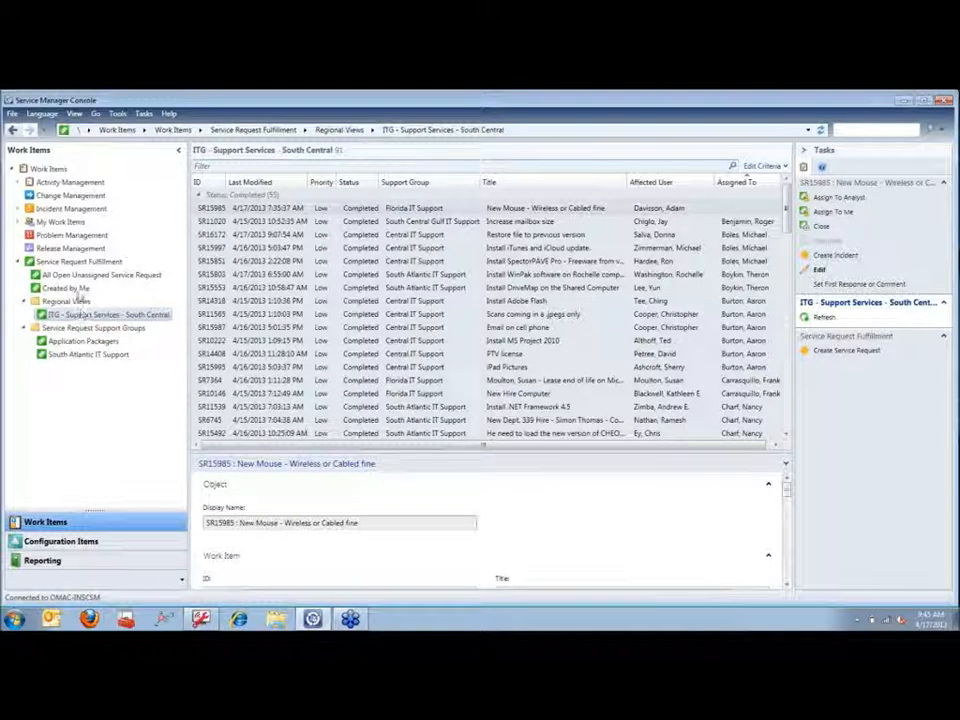
pyautogui.click(76, 290)
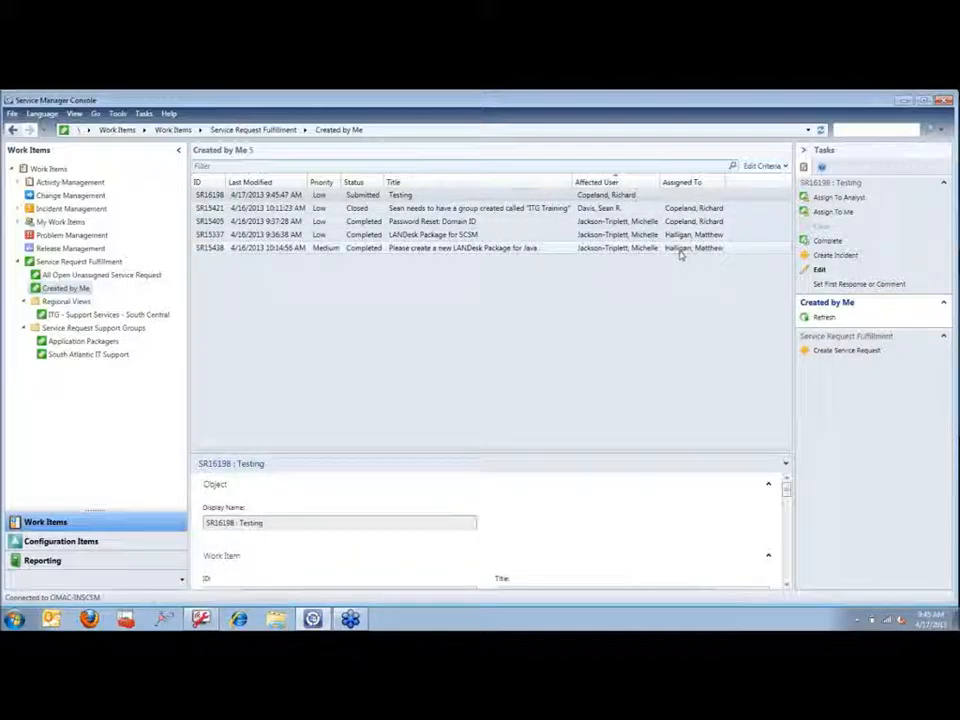
pyautogui.doubleClick(598, 198)
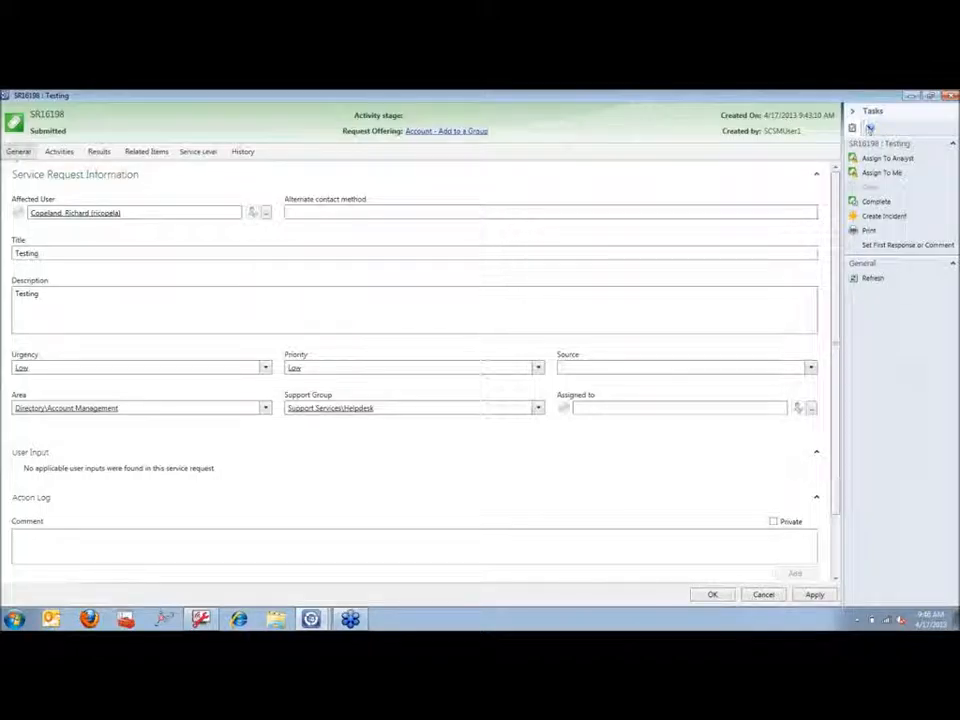
pyautogui.click(950, 96)
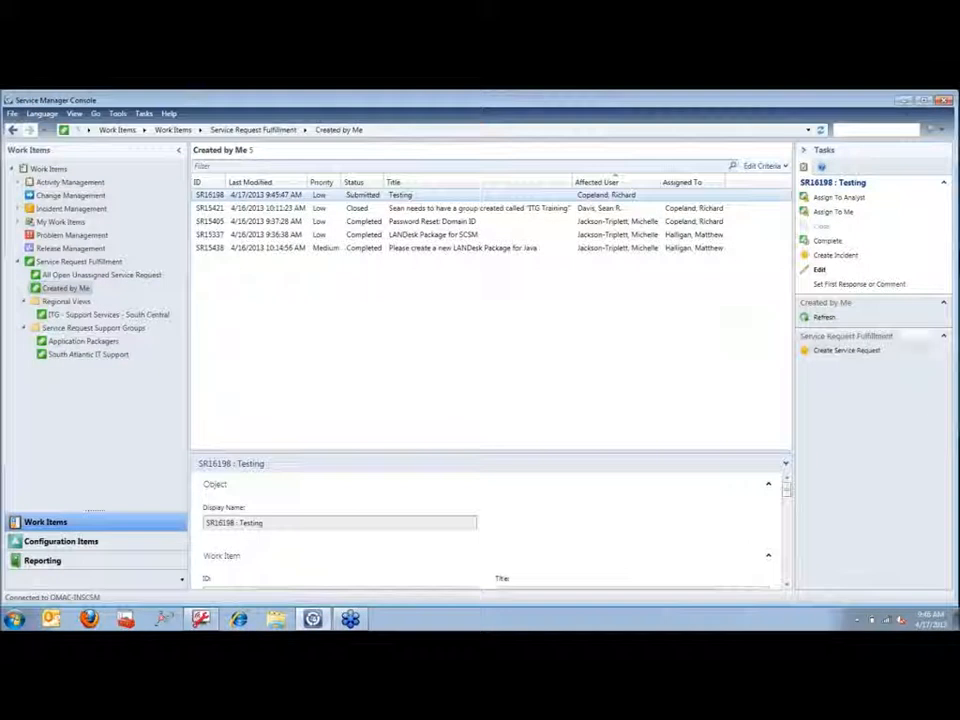
# Step: Begin a new service request based on the Connectivity - DNS Modify offering
pyautogui.click(837, 354)
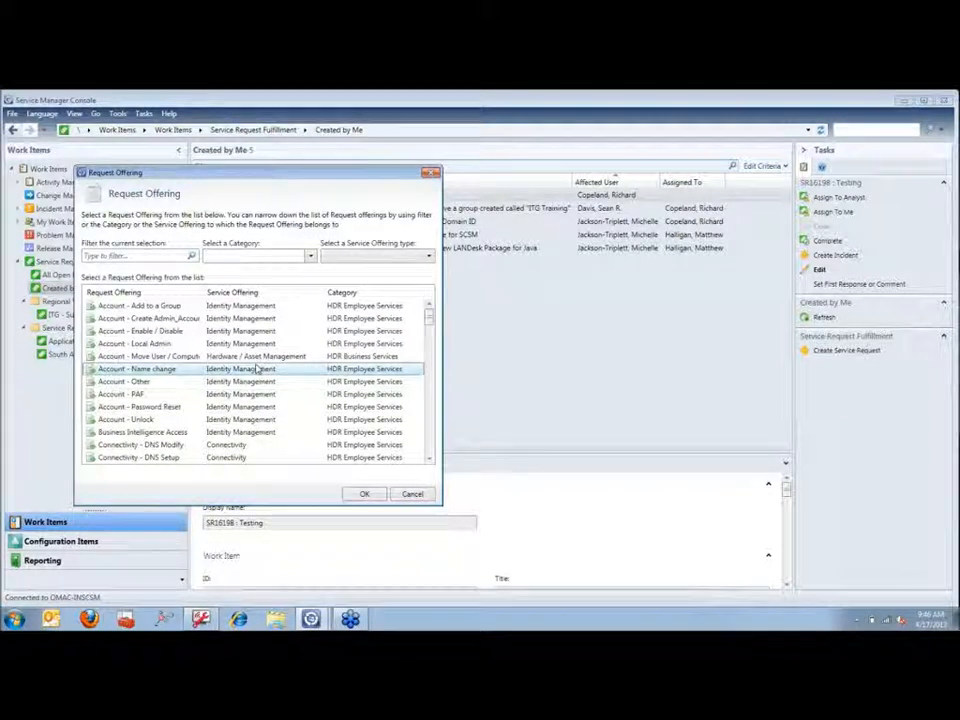
pyautogui.scroll(-1, 258, 370)
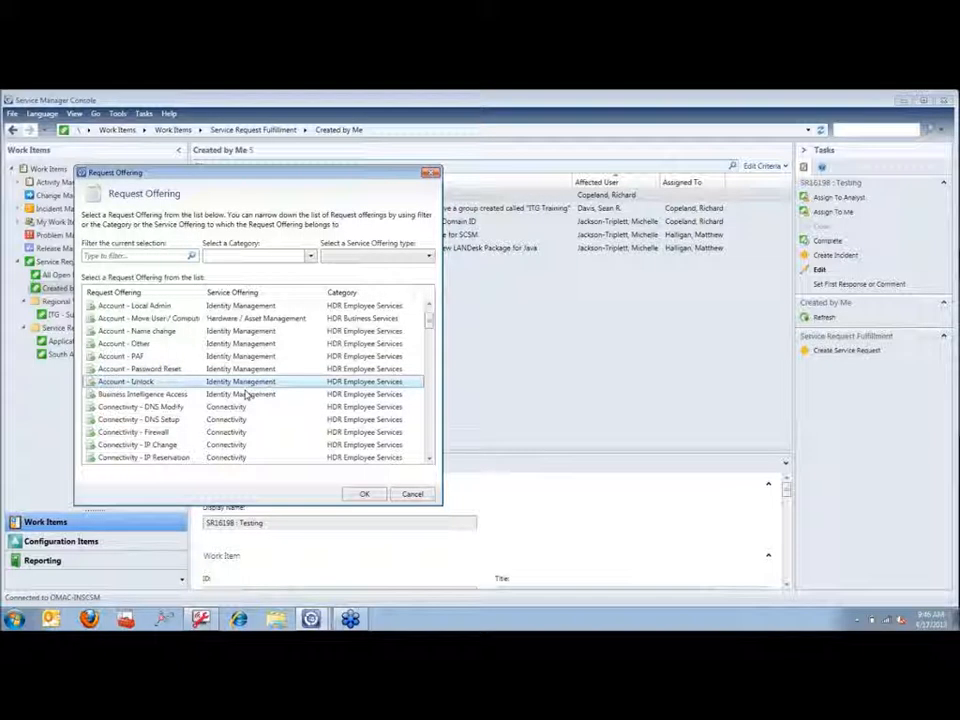
pyautogui.doubleClick(242, 407)
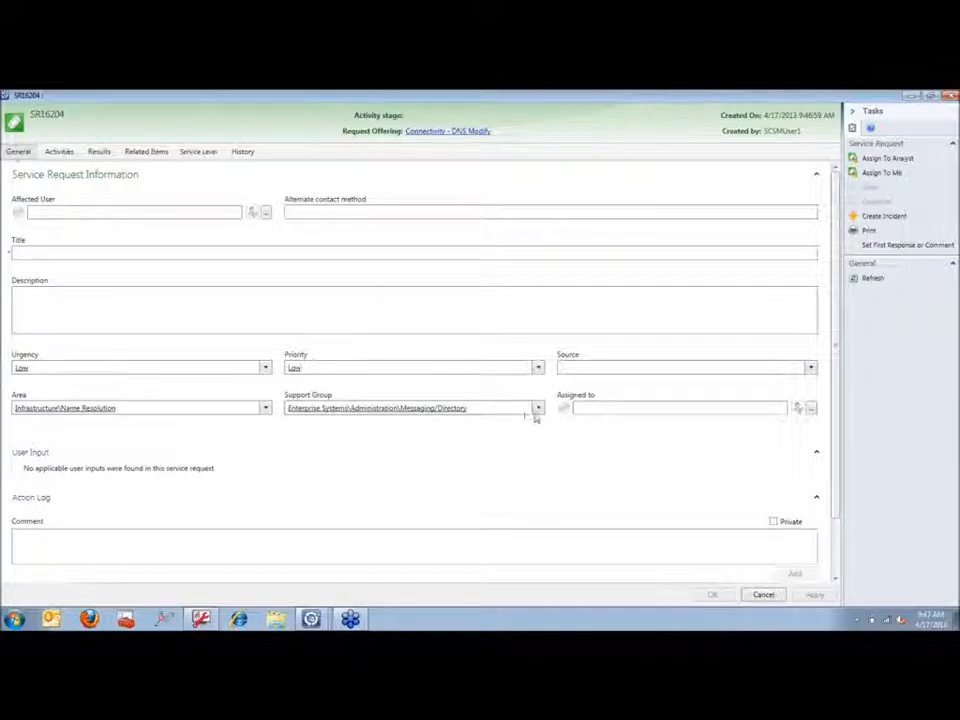
# Step: Leave the Messaging/Directory support group unchanged and discard the unsaved DNS Modify request SR16204
pyautogui.click(538, 408)
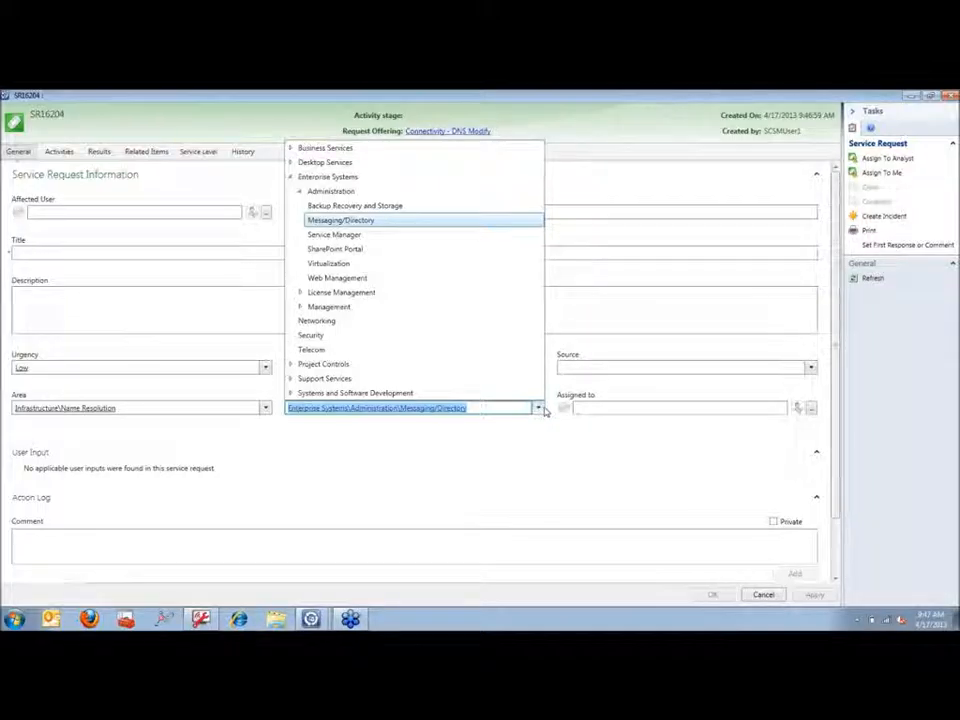
pyautogui.click(543, 410)
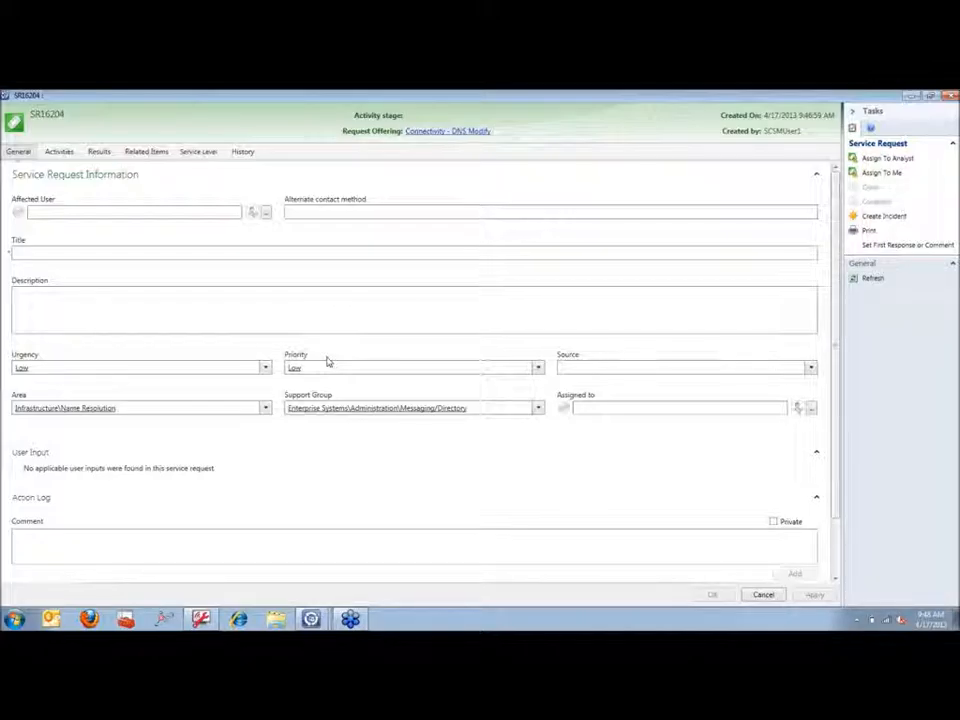
pyautogui.click(765, 596)
pyautogui.click(519, 398)
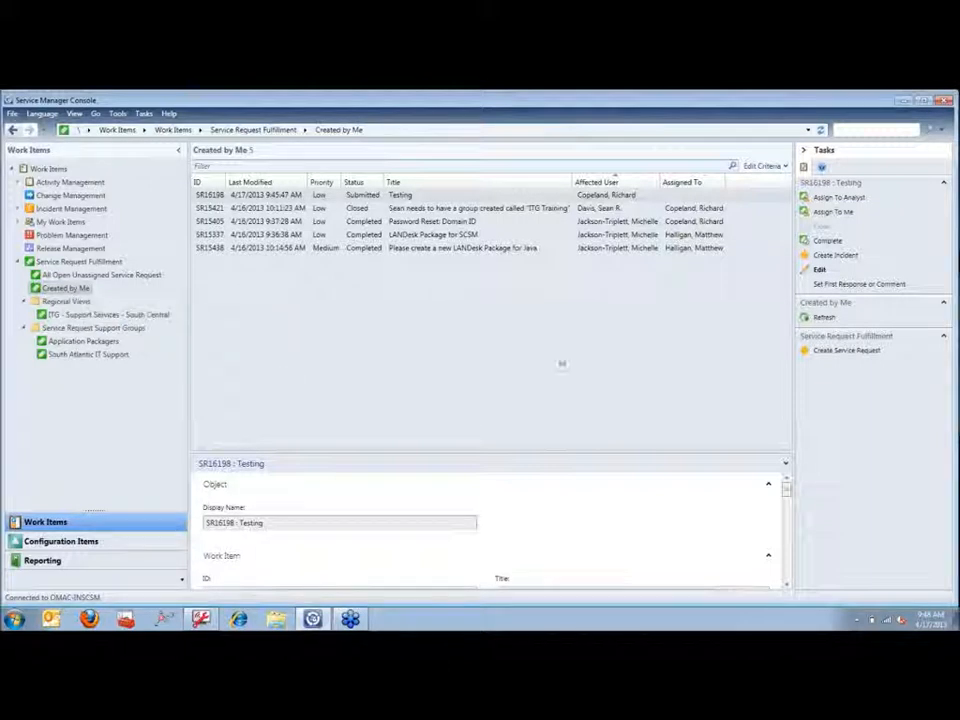
# Step: Reopen the Request Offering picker, browse the list, and close it without choosing an offering
pyautogui.click(822, 351)
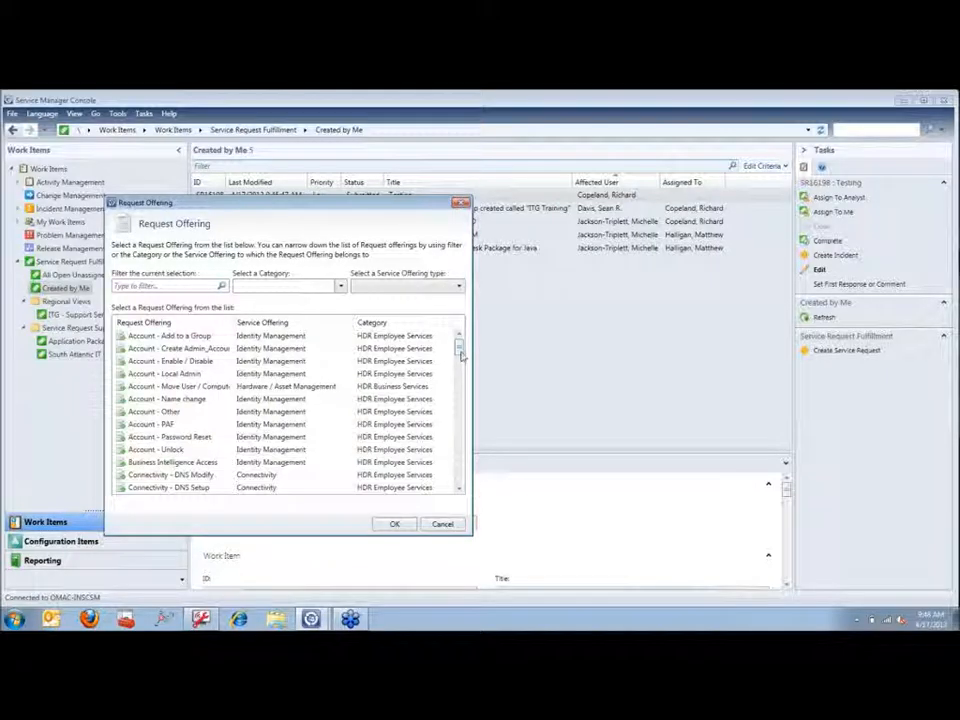
pyautogui.moveTo(462, 355); pyautogui.dragTo(458, 430)
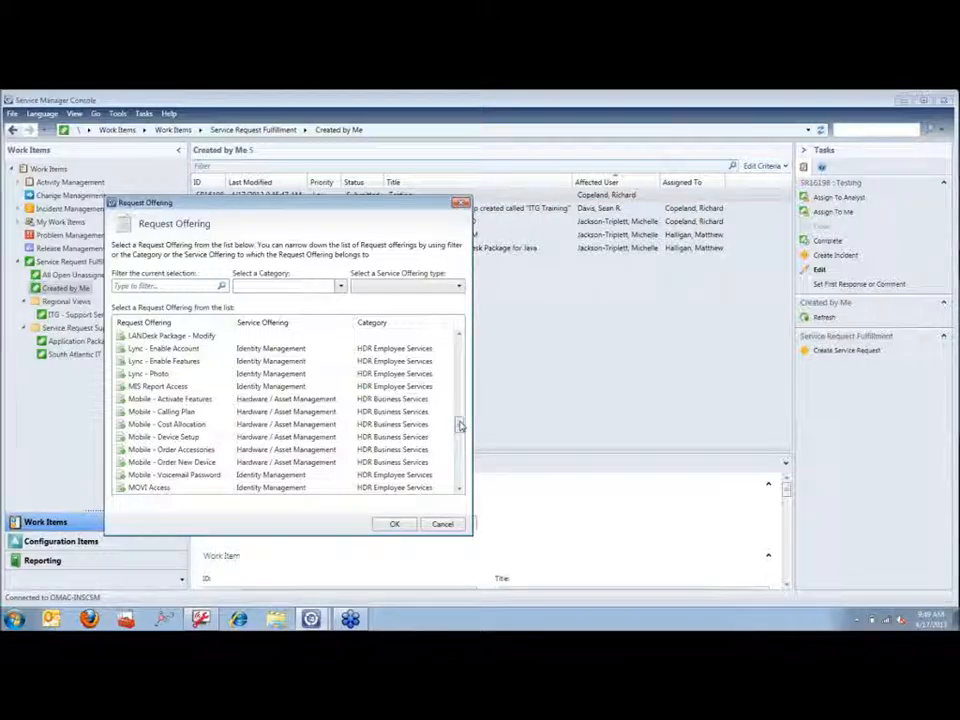
pyautogui.moveTo(460, 426); pyautogui.dragTo(458, 343)
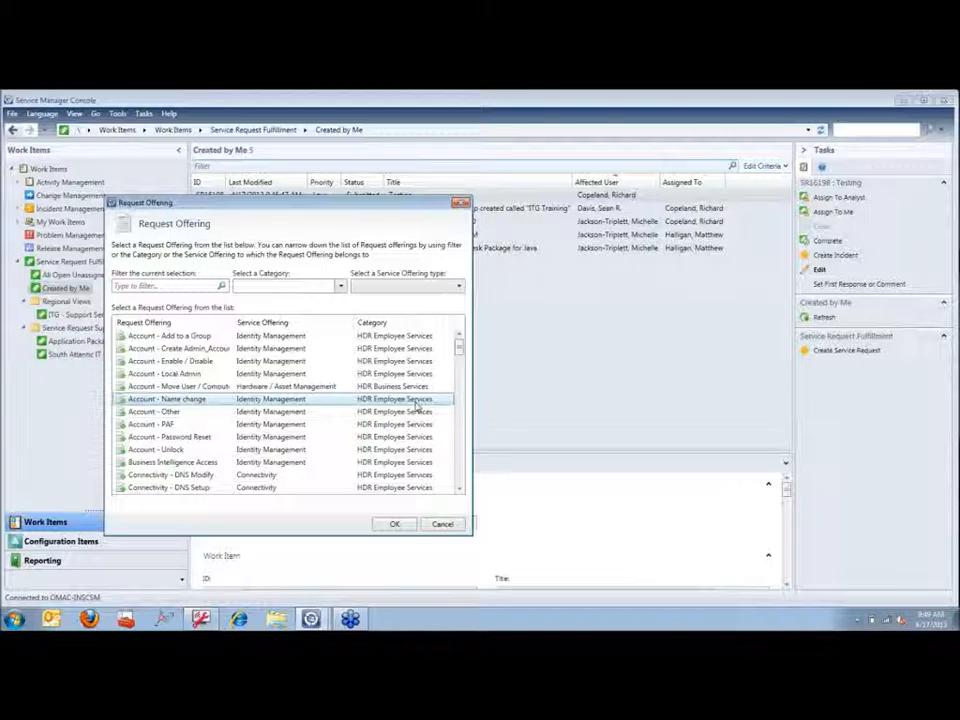
pyautogui.click(442, 524)
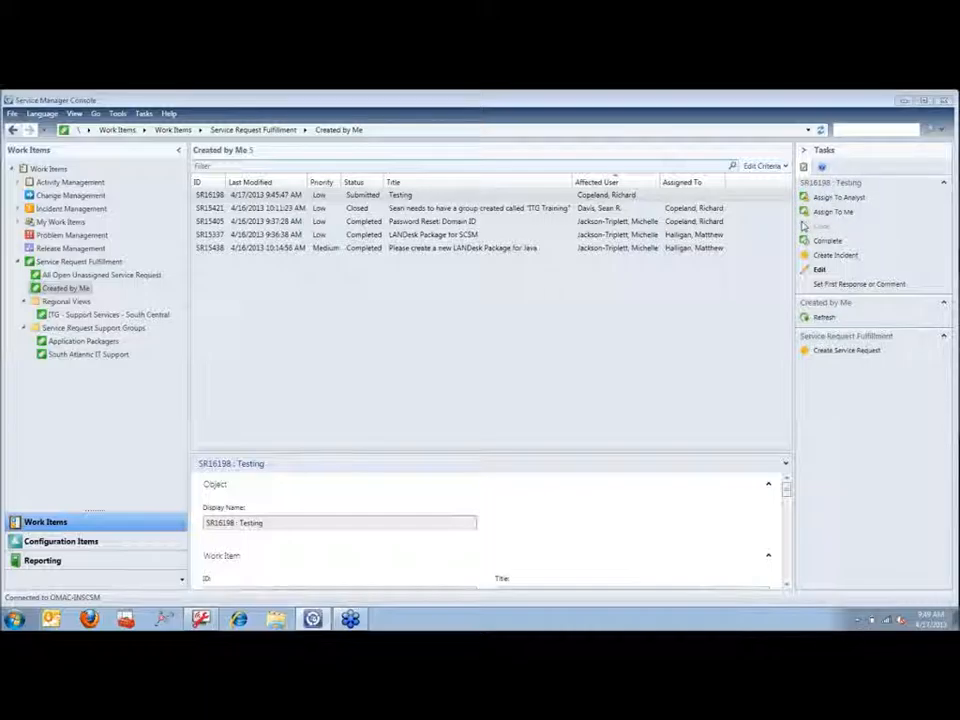
# Step: Mute the sound, start an incident from the Testing request, then deselect SR16198
pyautogui.press('XF86AudioMute')
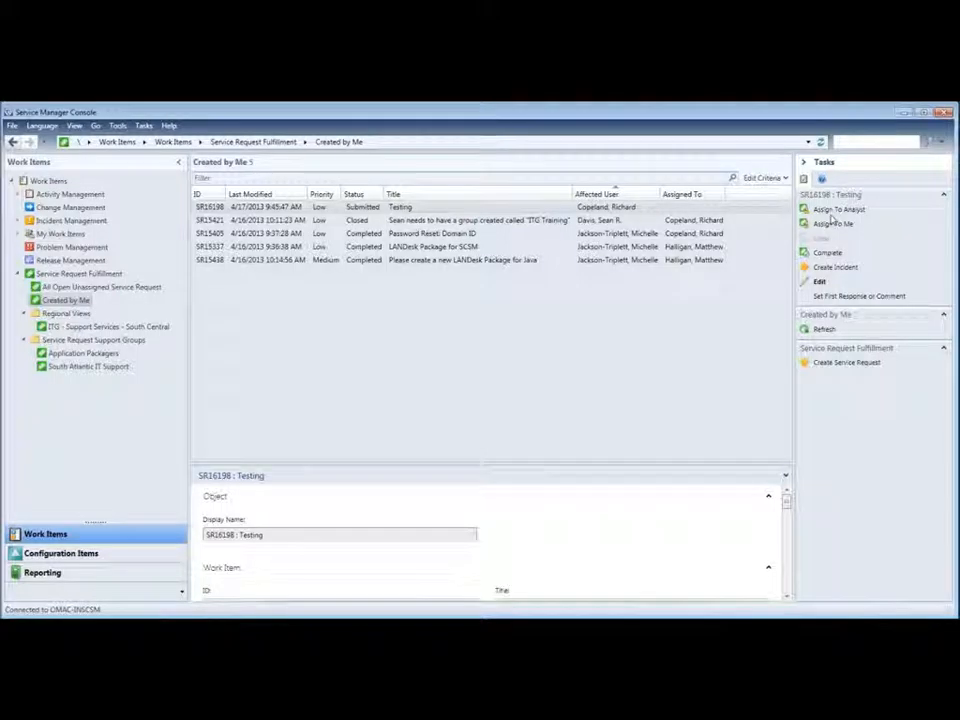
pyautogui.click(840, 267)
pyautogui.press('XF86AudioLowerVolume')
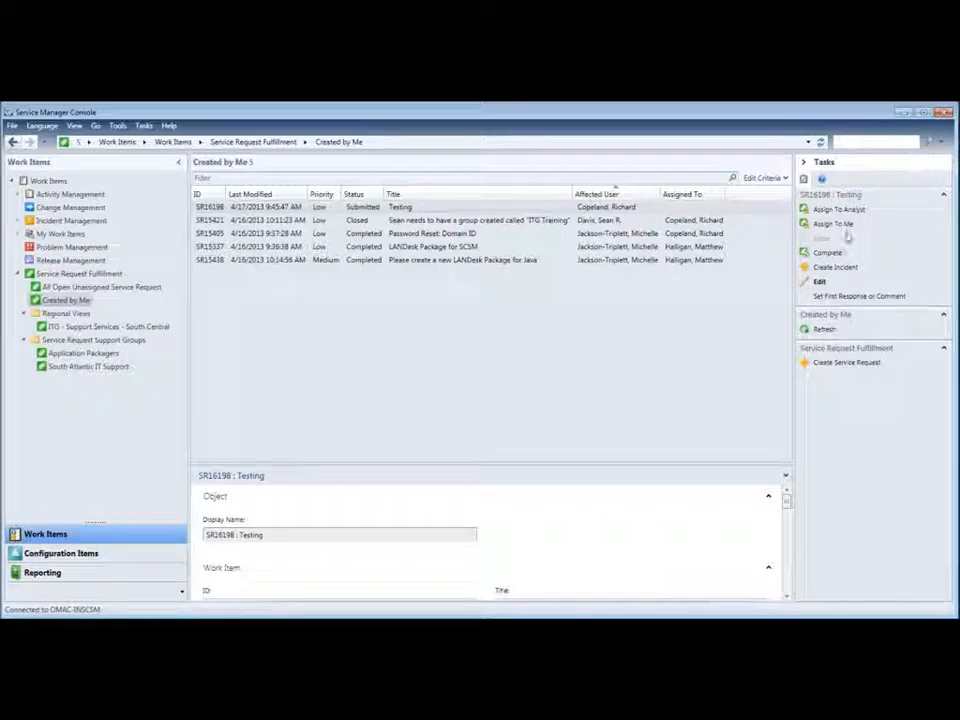
pyautogui.click(685, 327)
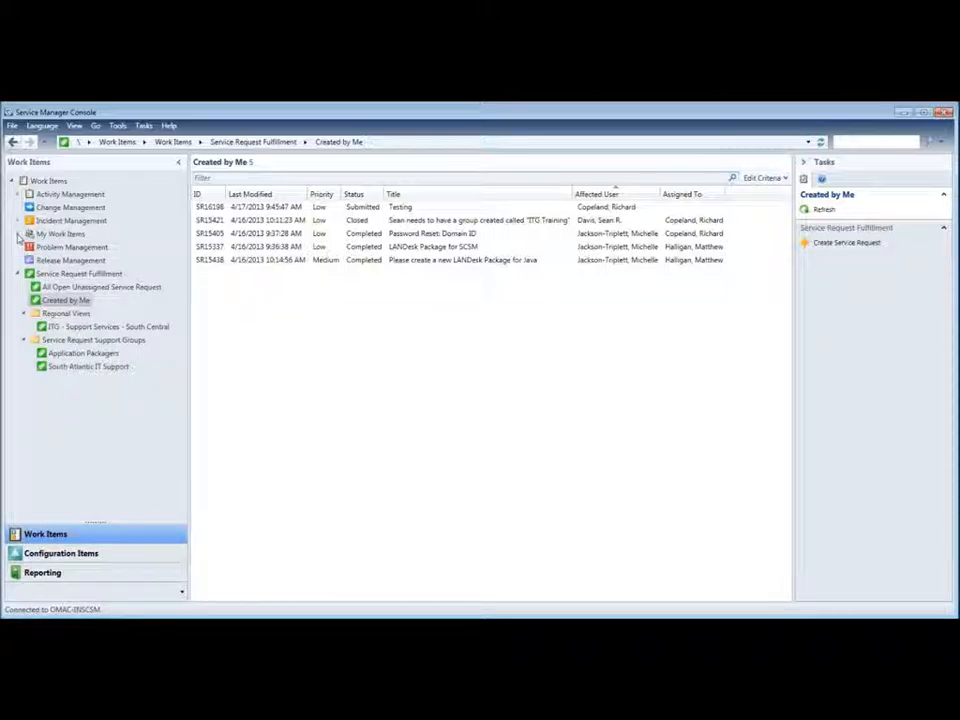
# Step: Sort the Created by Me list by Affected User, then by ID, and expand Incident Management
pyautogui.rightClick(733, 200)
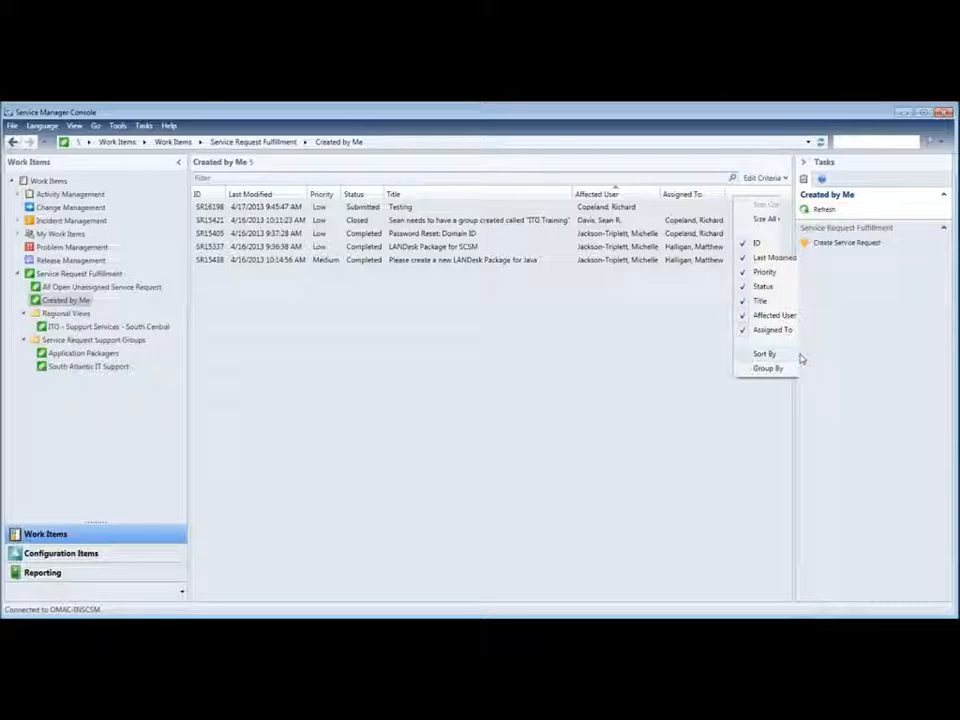
pyautogui.click(666, 349)
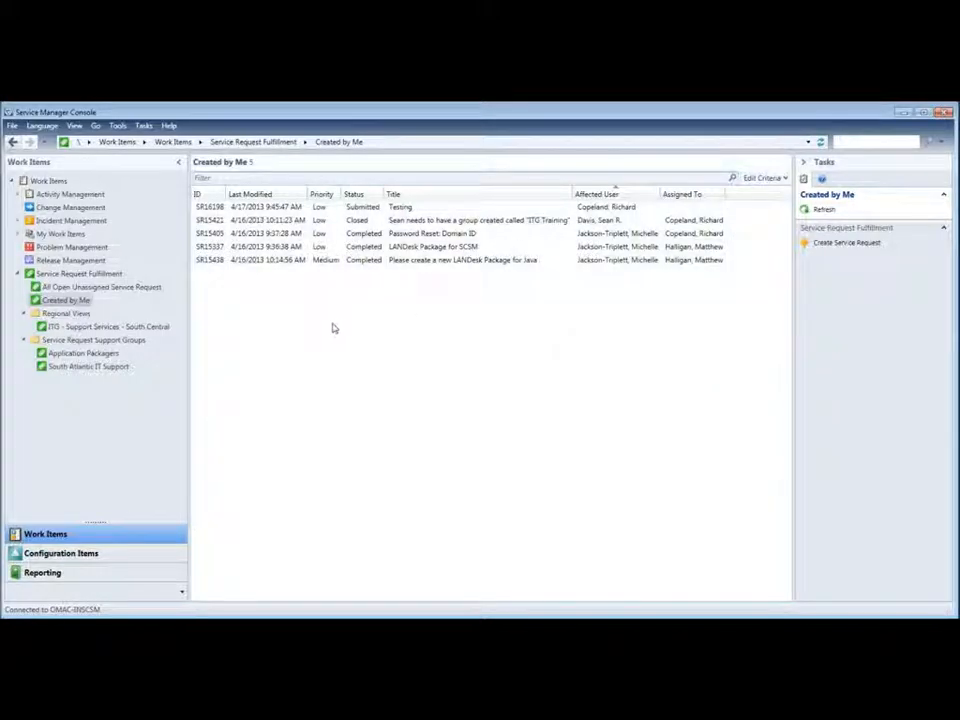
pyautogui.rightClick(470, 198)
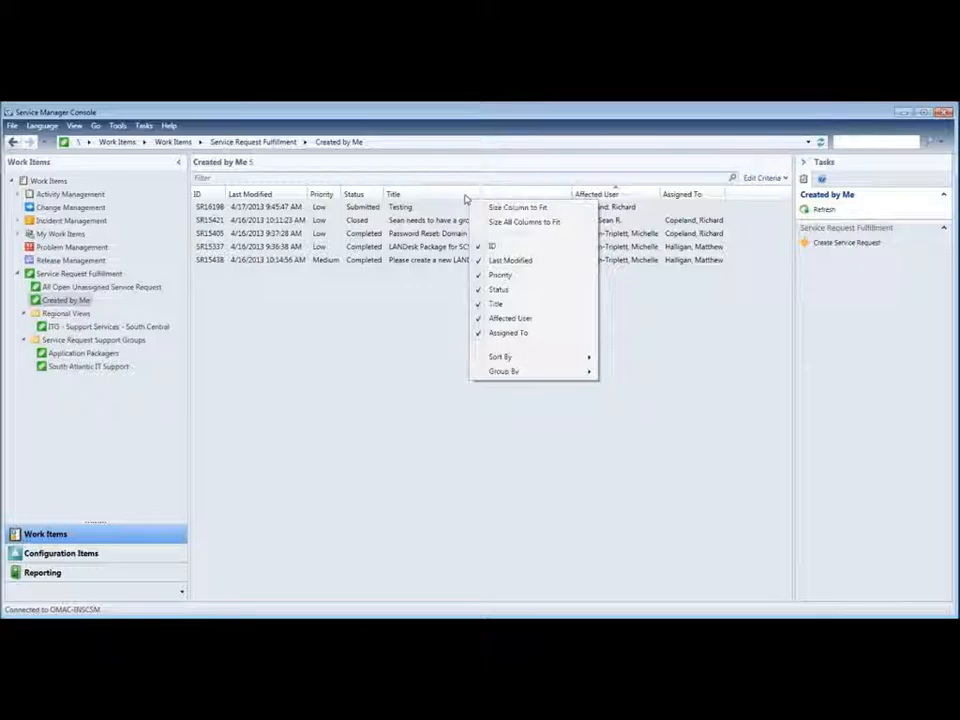
pyautogui.moveTo(558, 361)
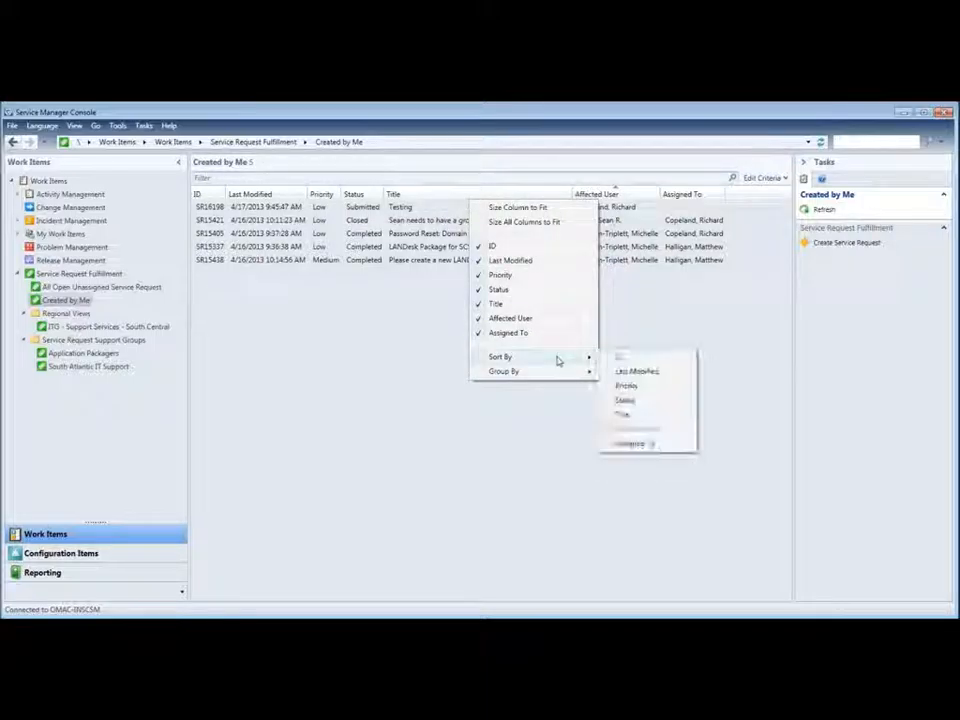
pyautogui.click(649, 424)
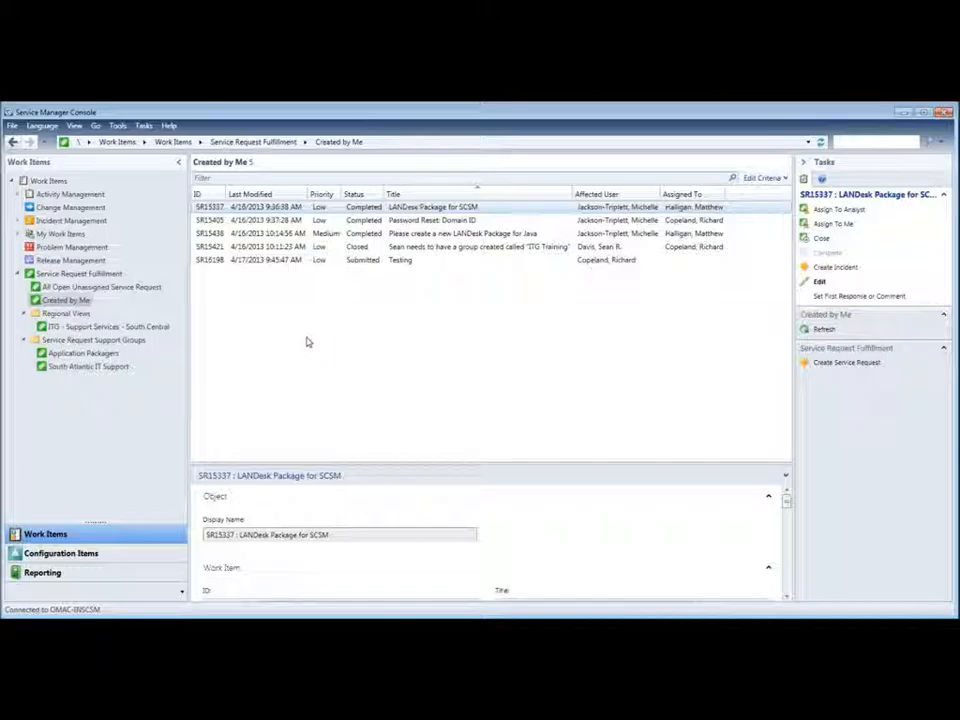
pyautogui.click(207, 193)
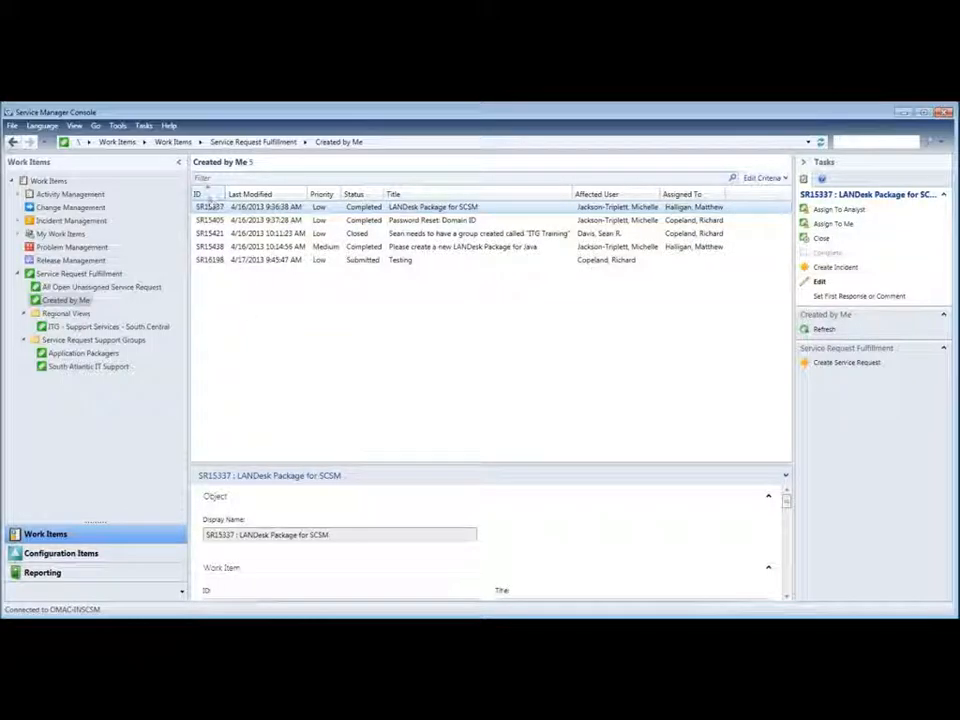
pyautogui.click(23, 220)
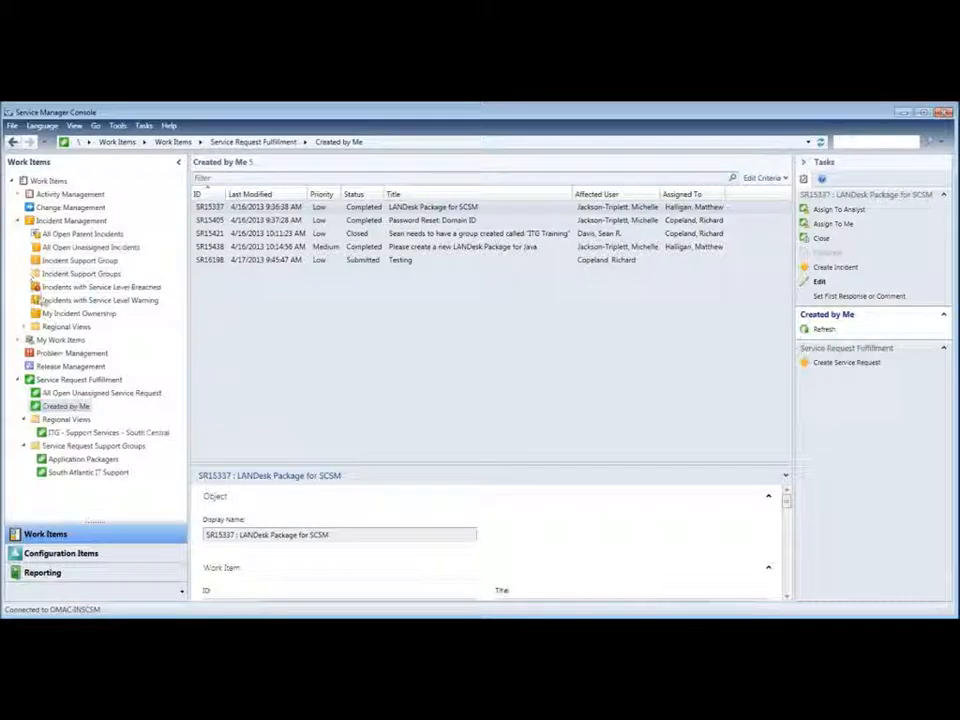
# Step: Expand My Work Items and move from My Incidents to the My Service Requests view
pyautogui.click(18, 340)
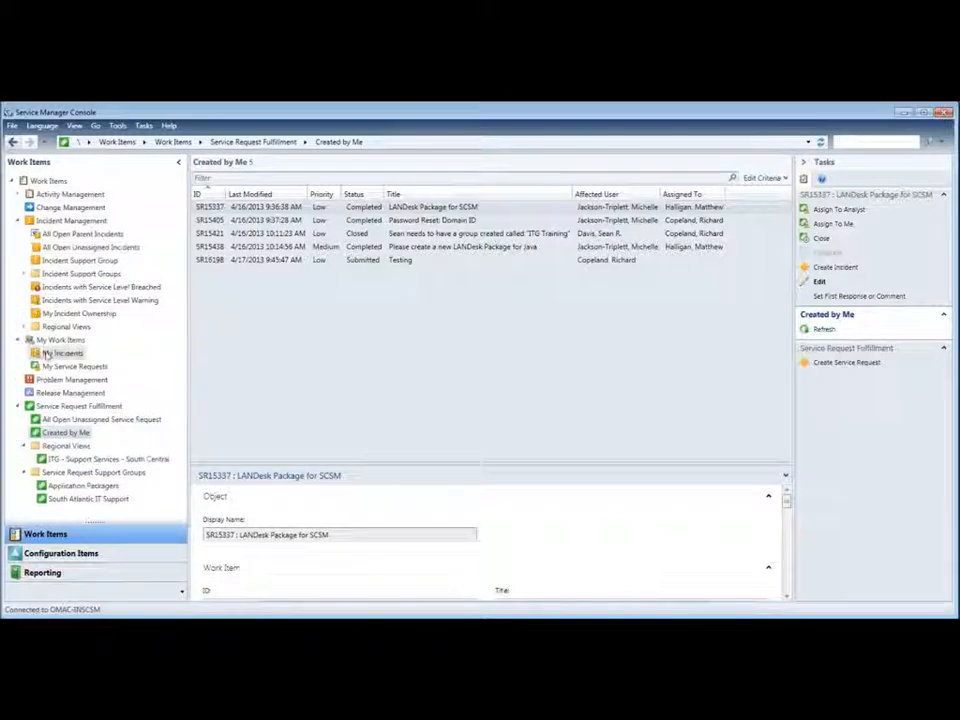
pyautogui.click(50, 355)
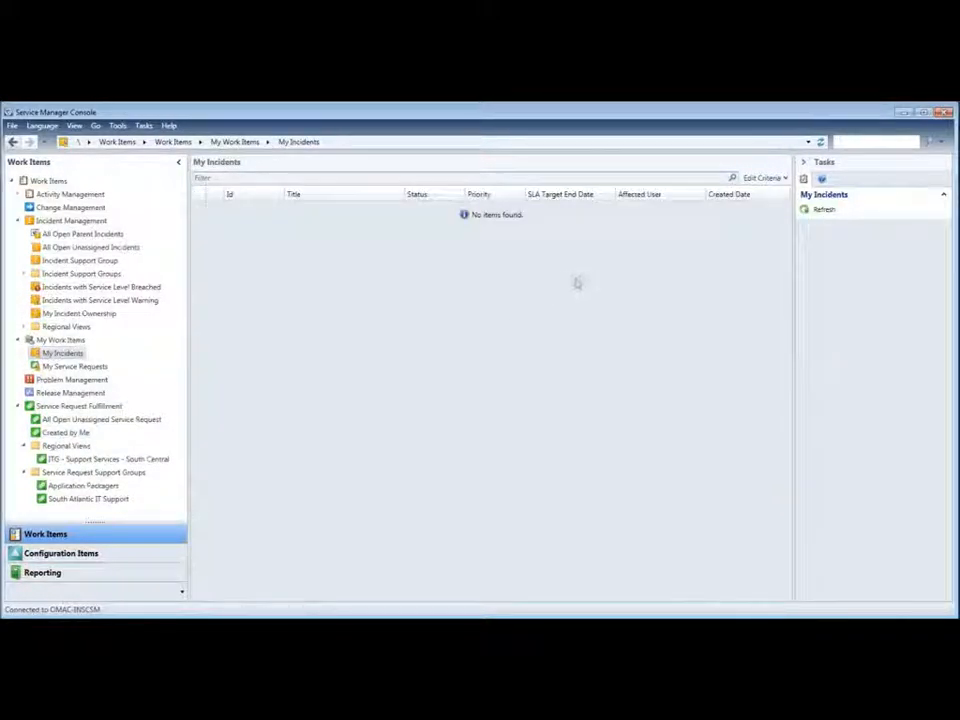
pyautogui.click(99, 366)
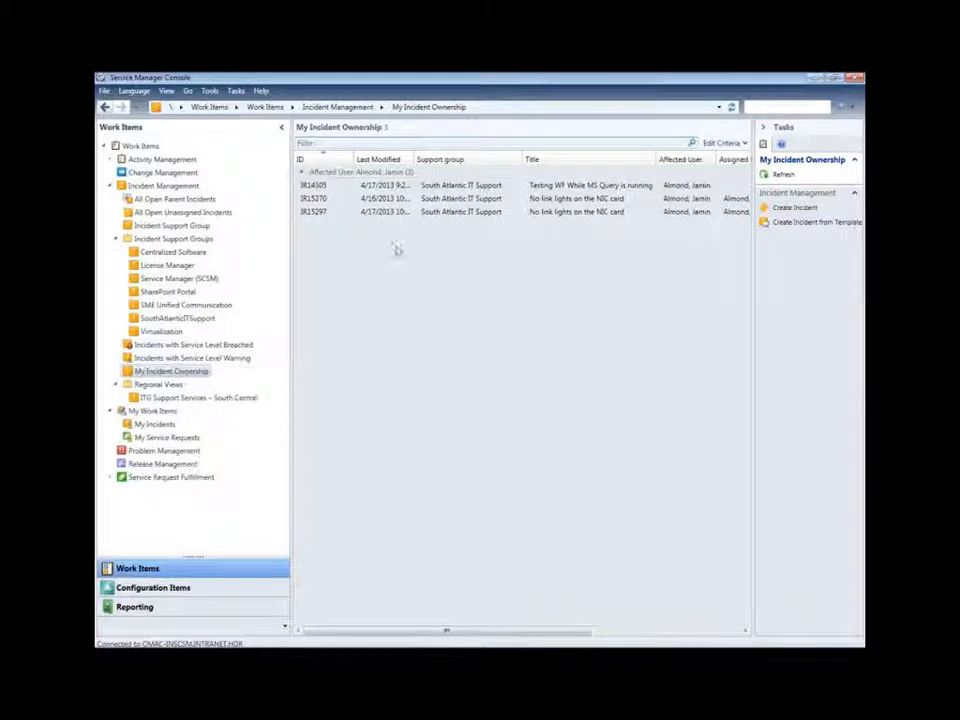
# Step: Open incident IR14305 'Testing WF While MS Query is running' from the list
pyautogui.doubleClick(449, 187)
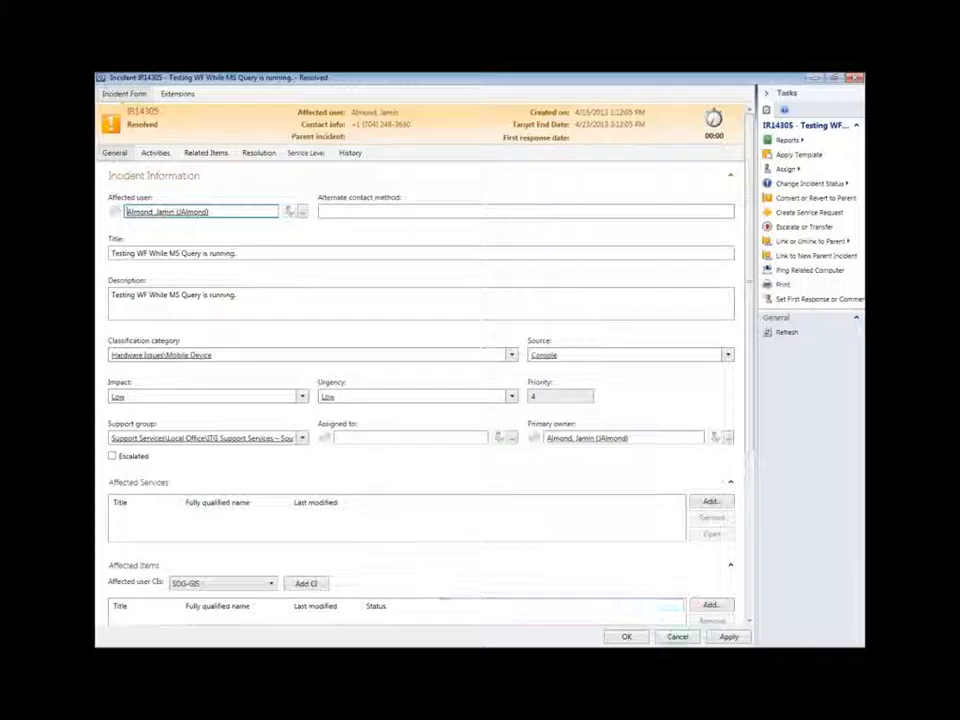
# Step: Cancel the IR14305 form and confirm discarding any unsaved changes
pyautogui.click(677, 636)
pyautogui.click(508, 407)
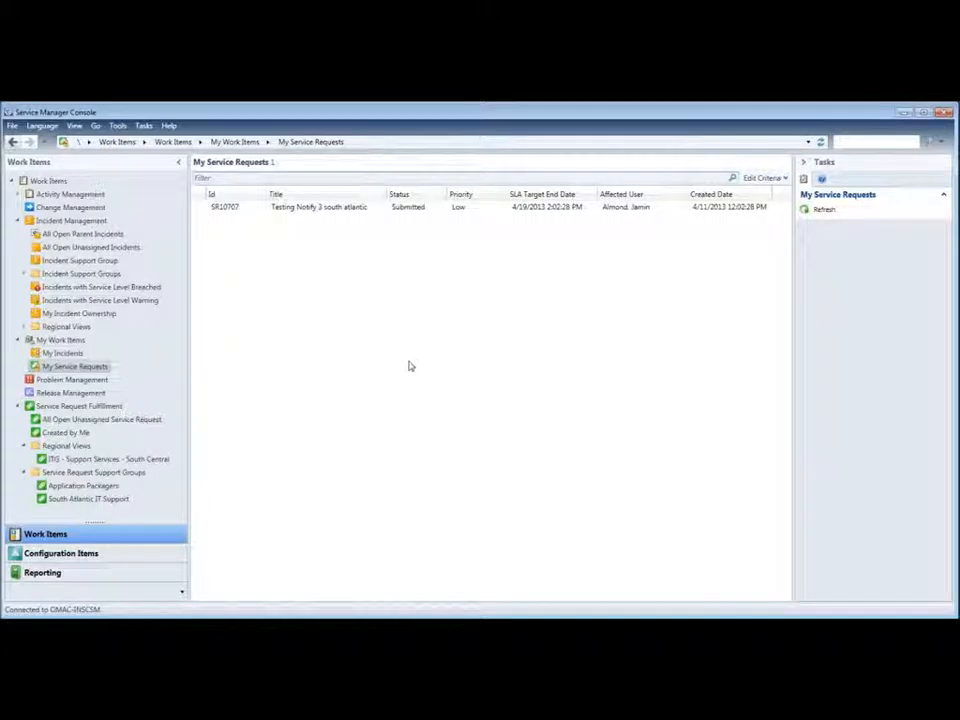
# Step: Switch to the Created by Me view under Service Request Fulfillment
pyautogui.click(78, 433)
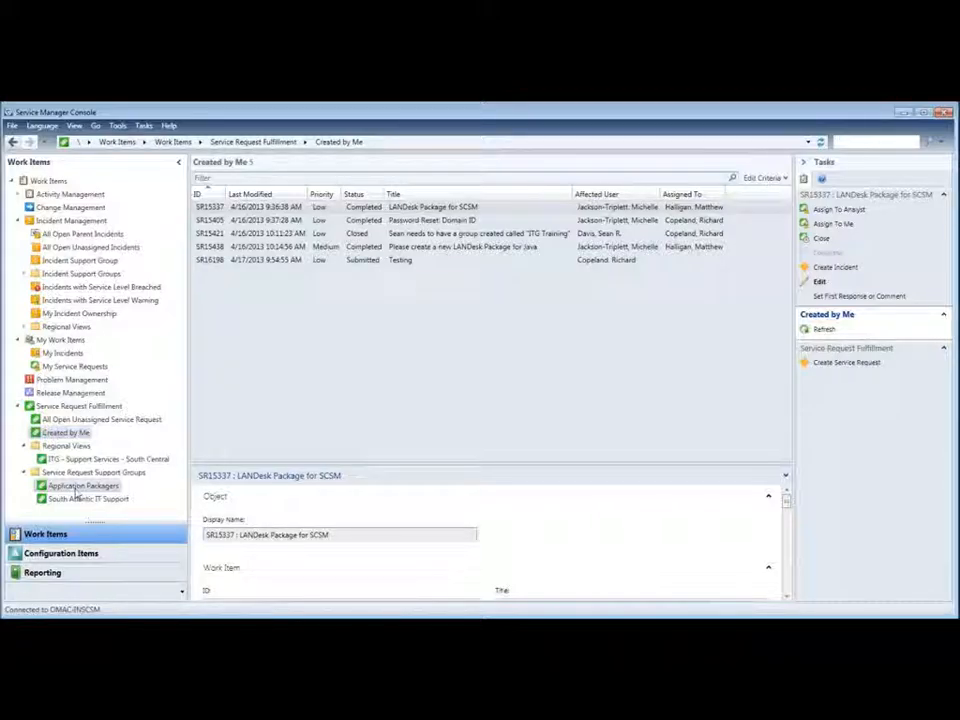
# Step: Select the SR16198 'Testing' row in the Created by Me list
pyautogui.click(408, 262)
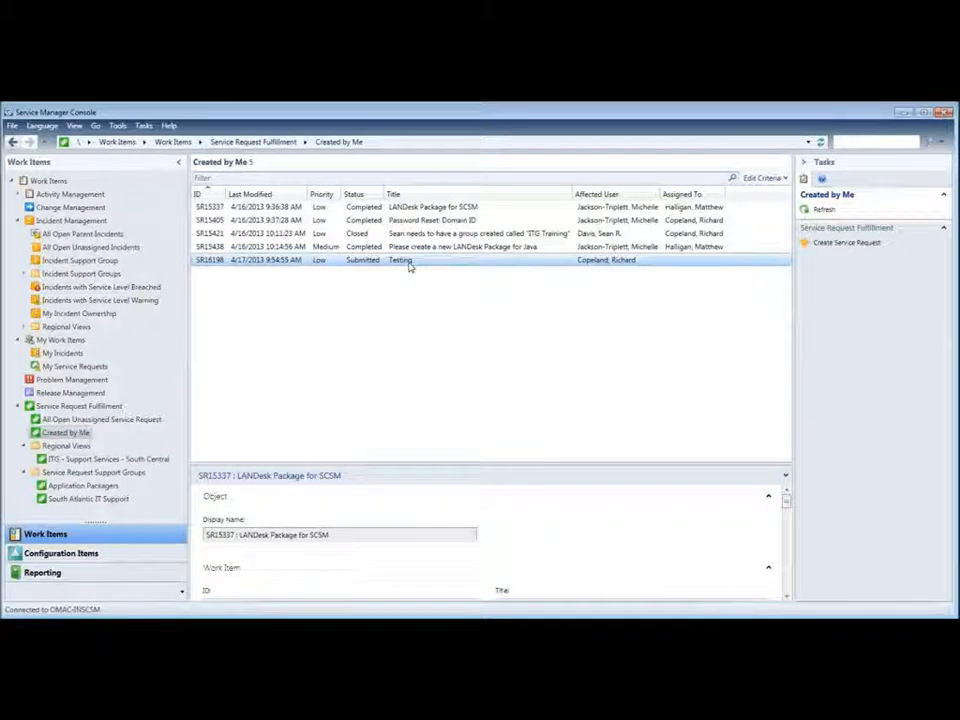
pyautogui.doubleClick(408, 262)
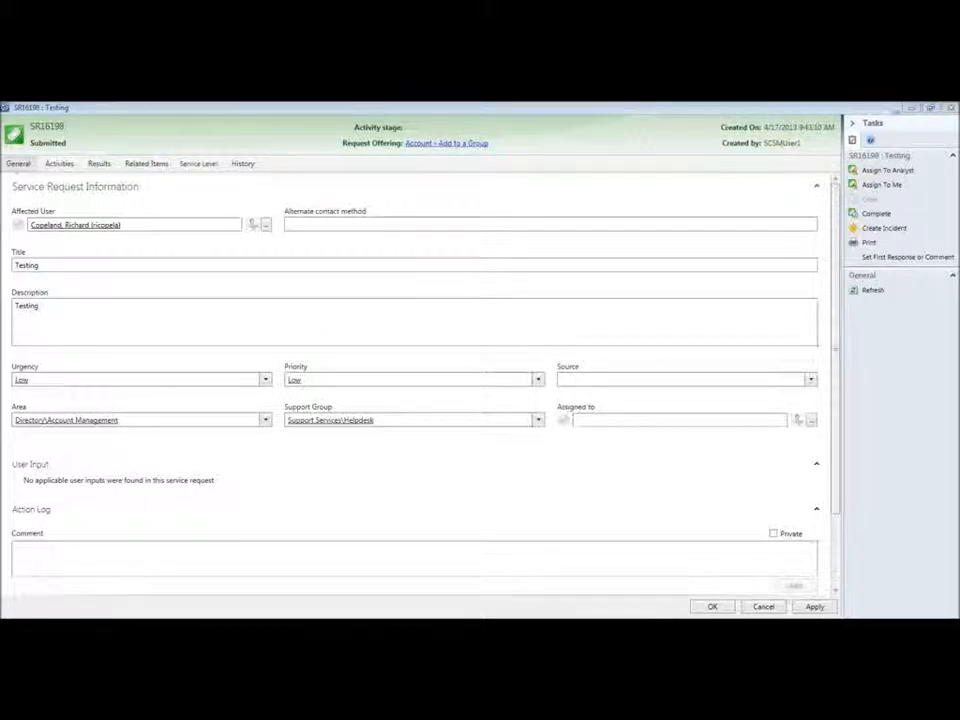
pyautogui.click(948, 107)
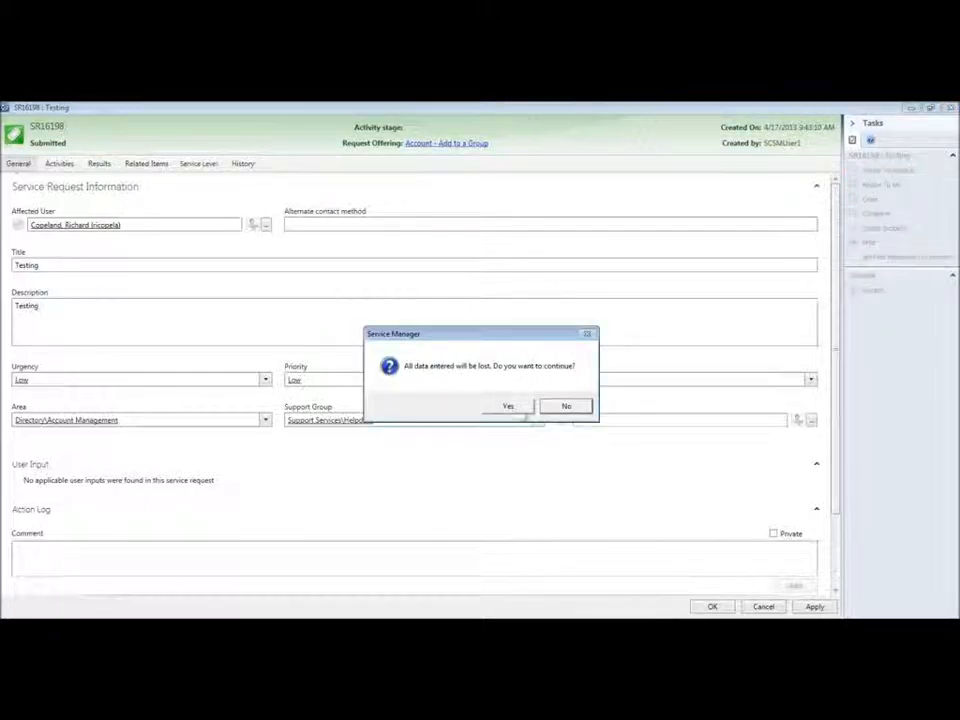
pyautogui.click(508, 406)
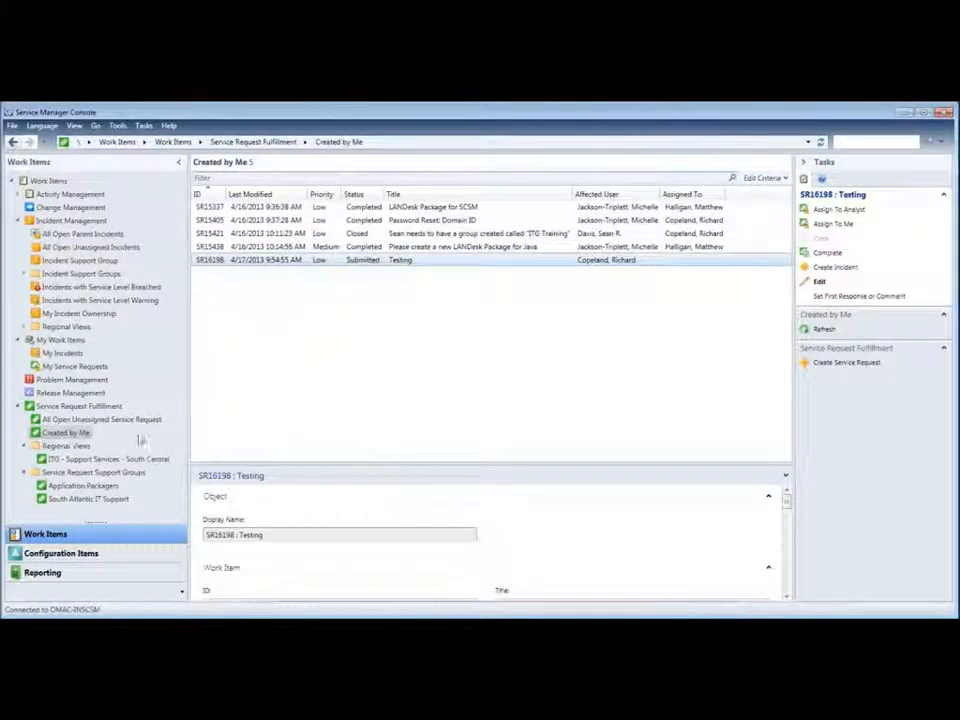
# Step: Set SR16198's support group to Local Office\ITG Support Services - South Central\South Atlantic IT Support and save
pyautogui.doubleClick(422, 261)
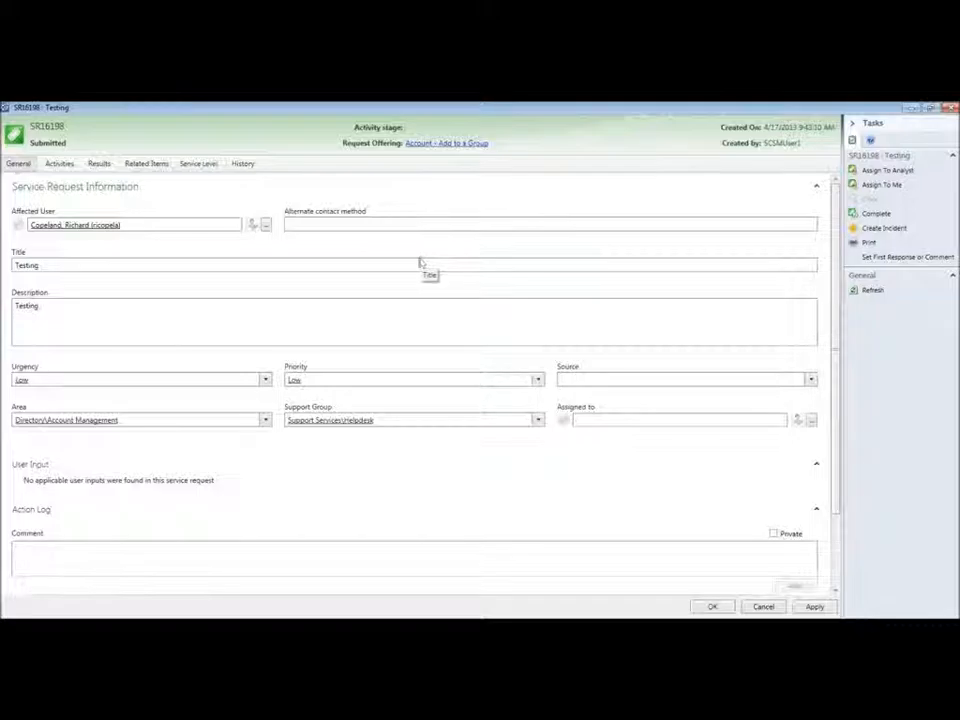
pyautogui.click(537, 421)
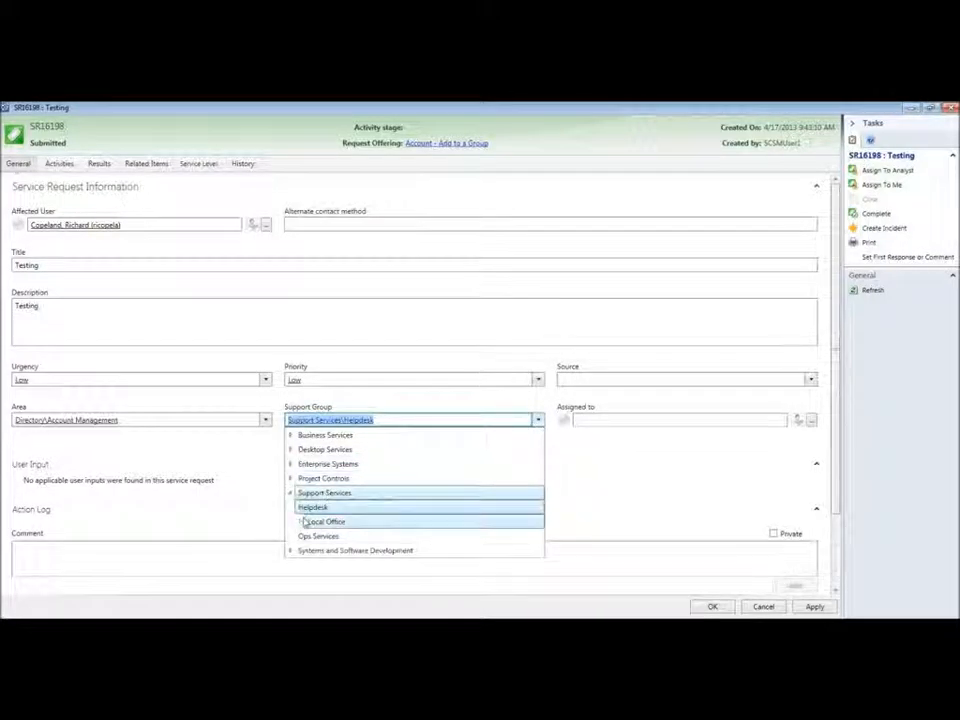
pyautogui.click(300, 522)
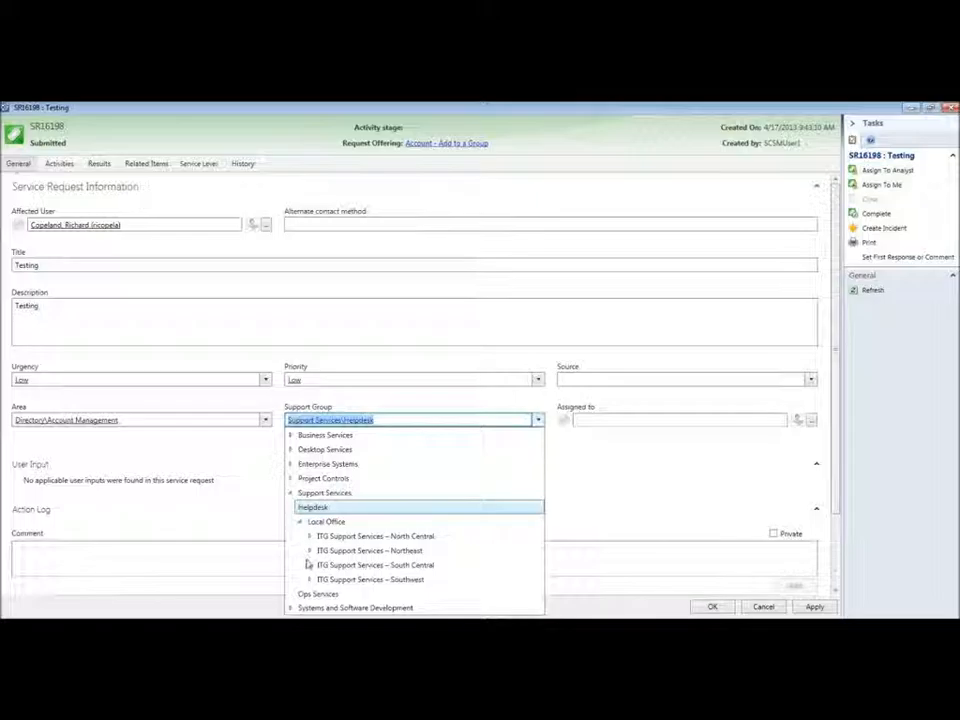
pyautogui.click(310, 566)
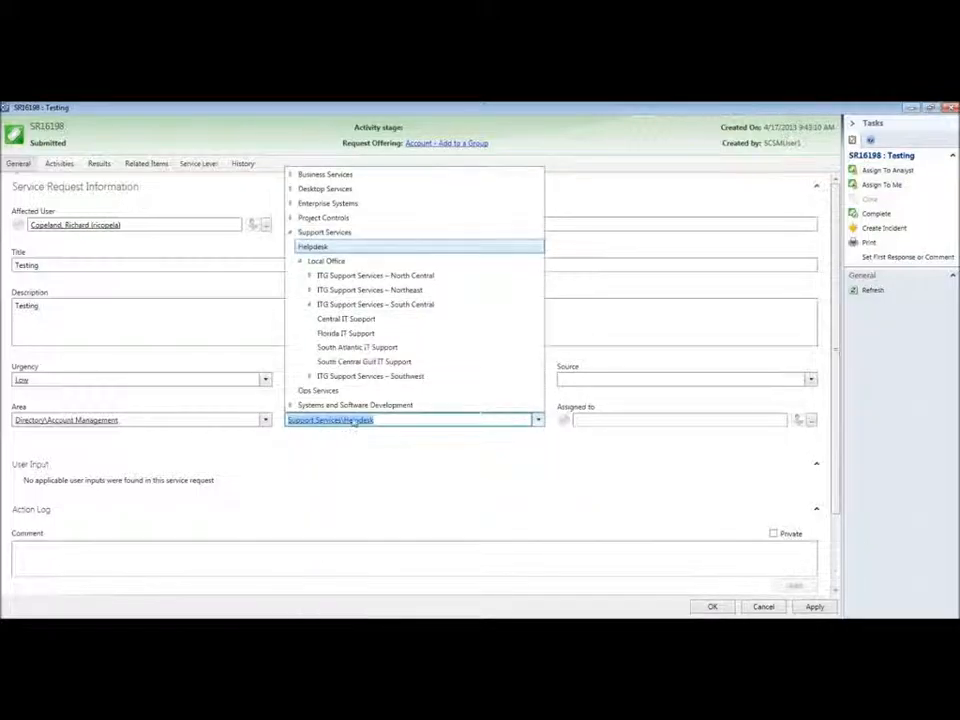
pyautogui.click(357, 350)
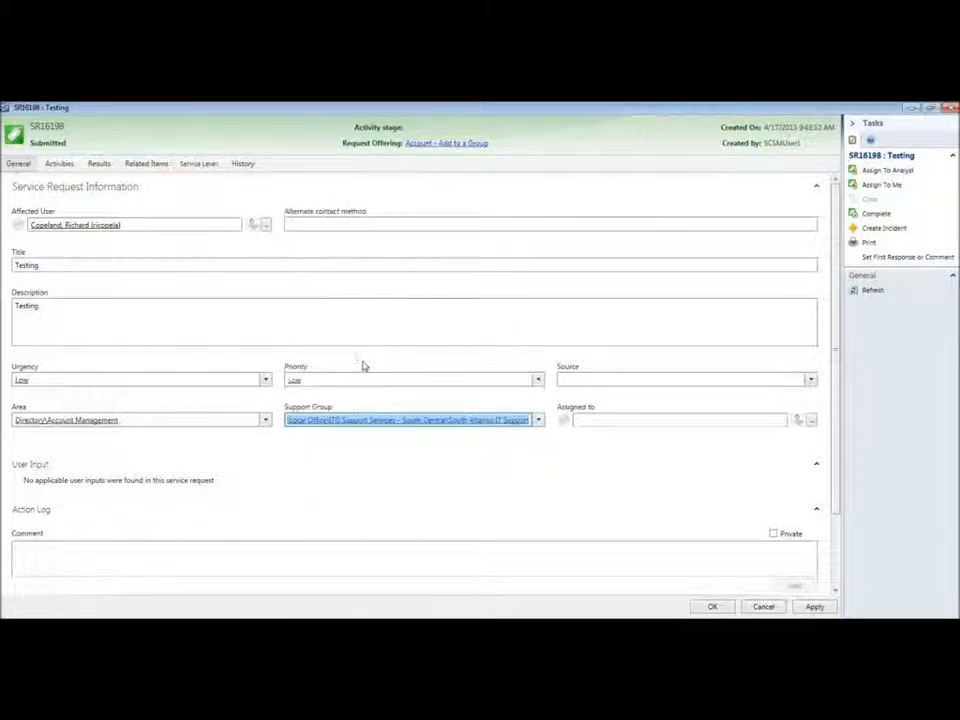
pyautogui.click(712, 607)
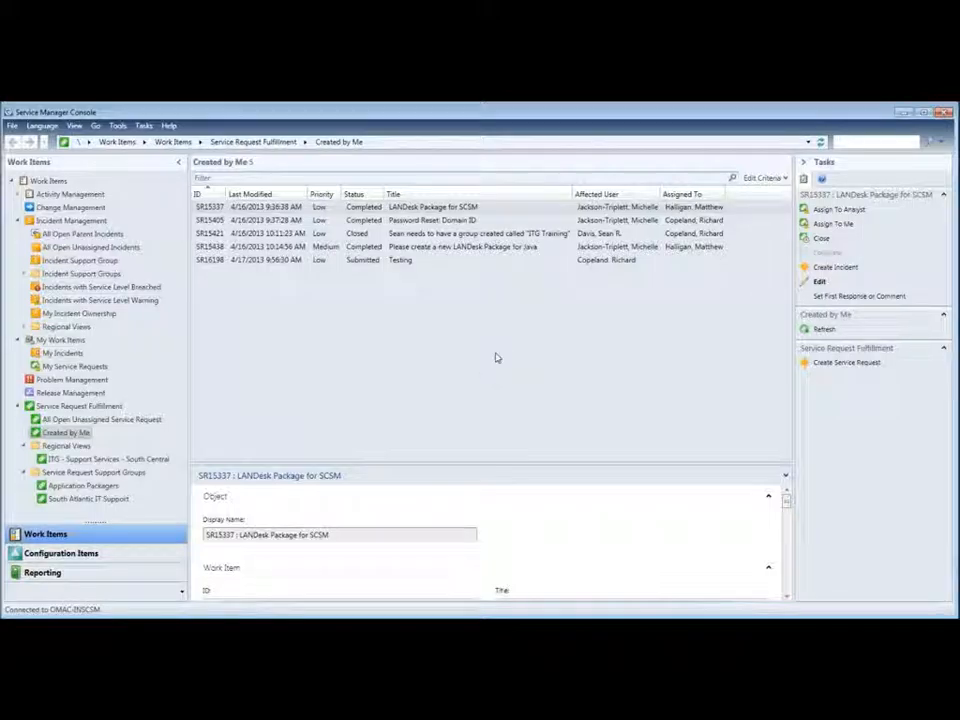
# Step: Show the My Incident Ownership view and start a new incident from the Tasks pane
pyautogui.click(96, 315)
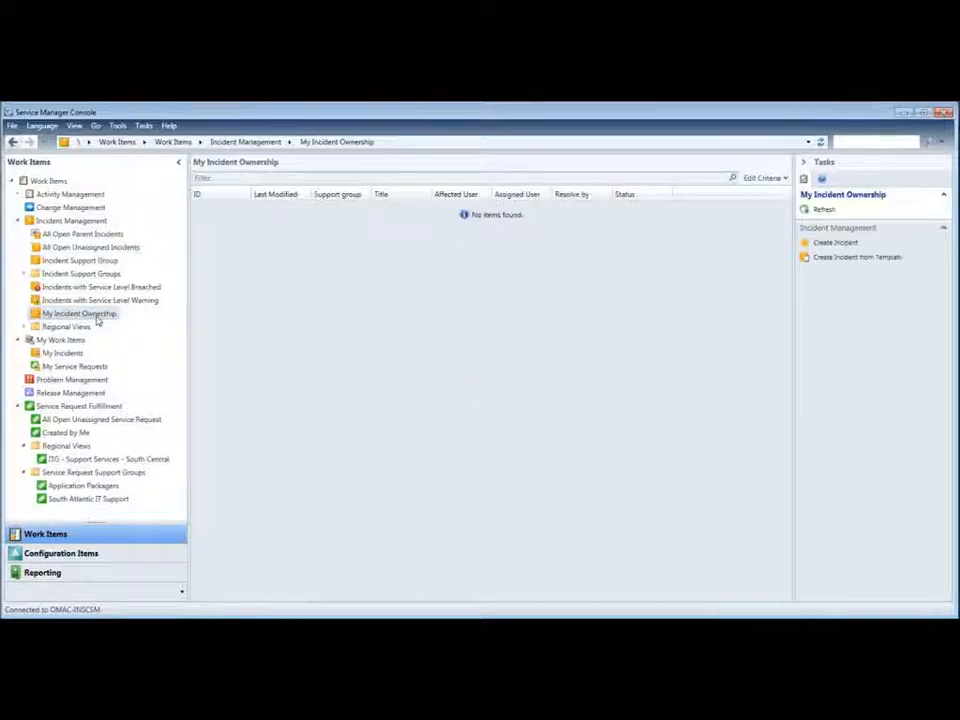
pyautogui.click(835, 243)
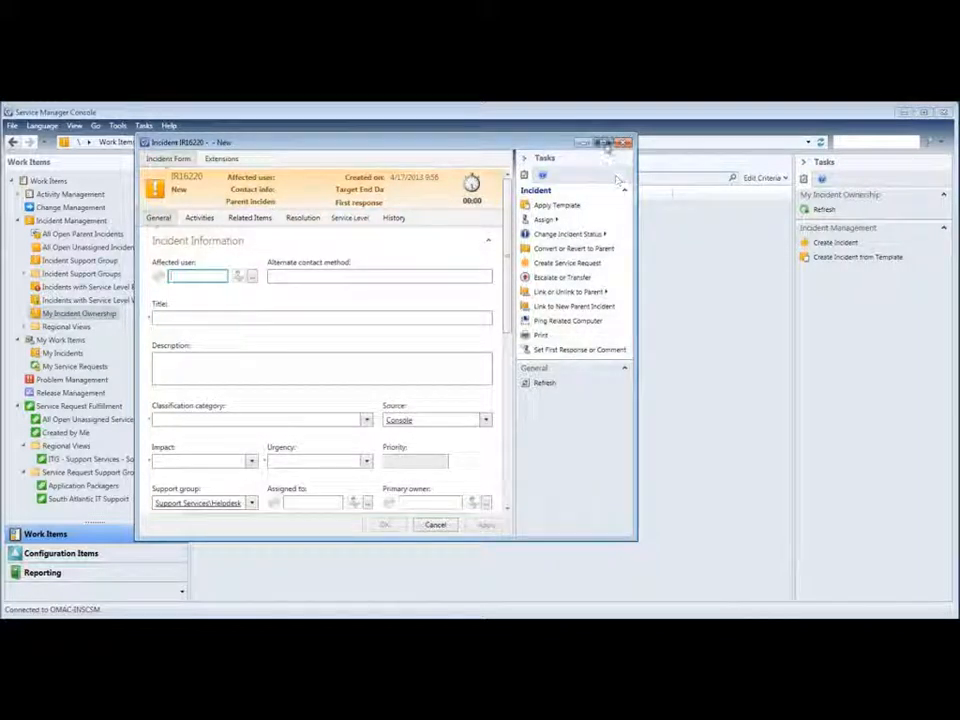
# Step: Maximize the incident form and choose the matching person as affected user
pyautogui.click(606, 144)
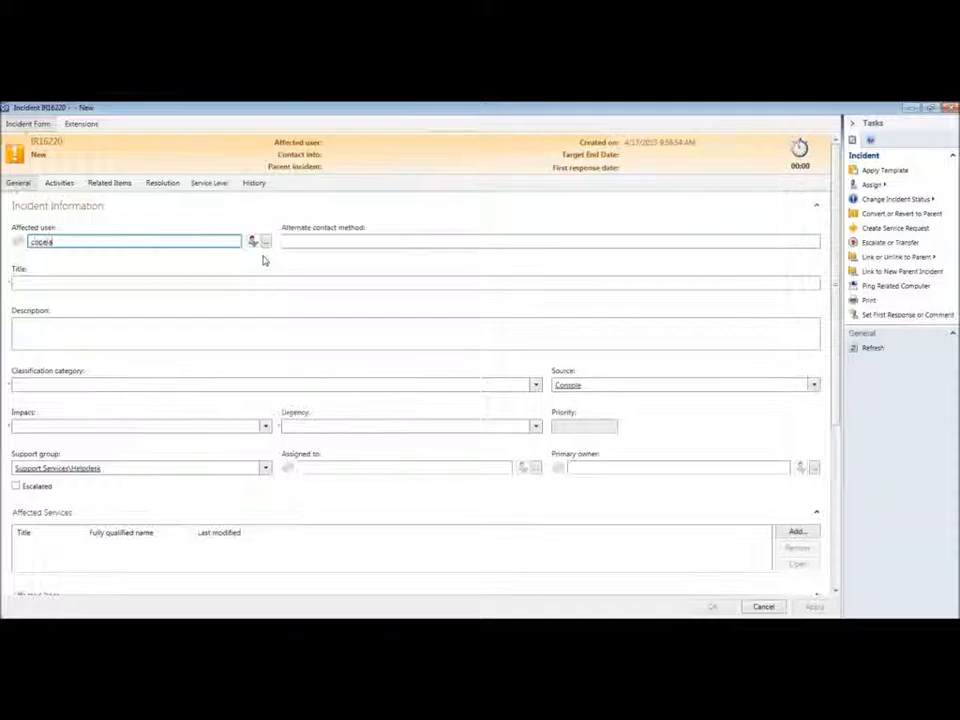
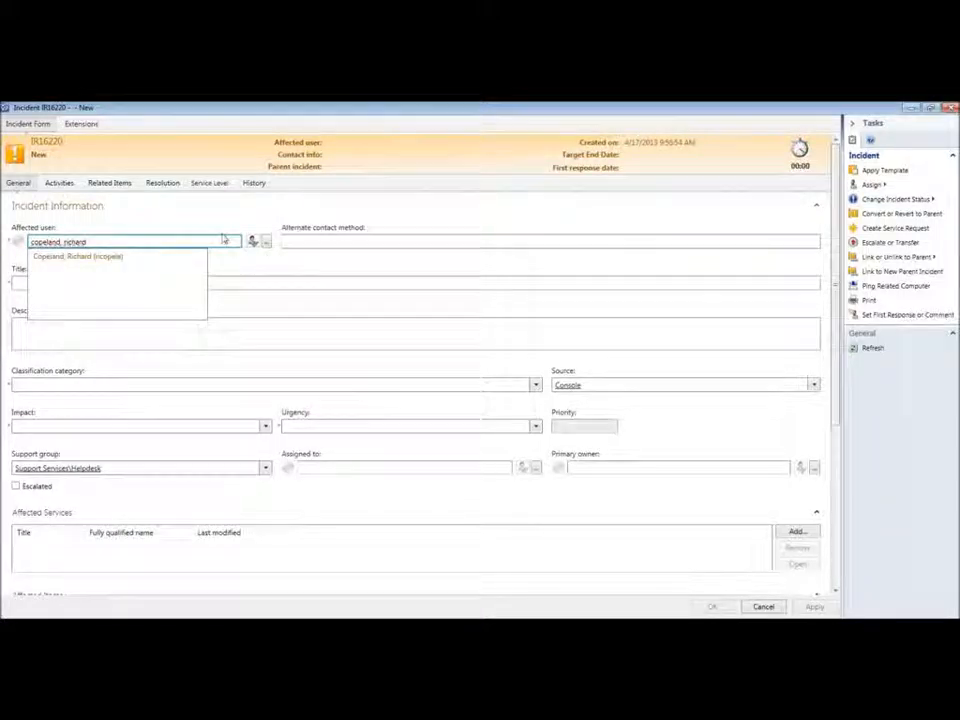
pyautogui.click(113, 256)
# Step: Enter 'Testing' as both the incident title and description
pyautogui.click(90, 282)
pyautogui.write('Te')
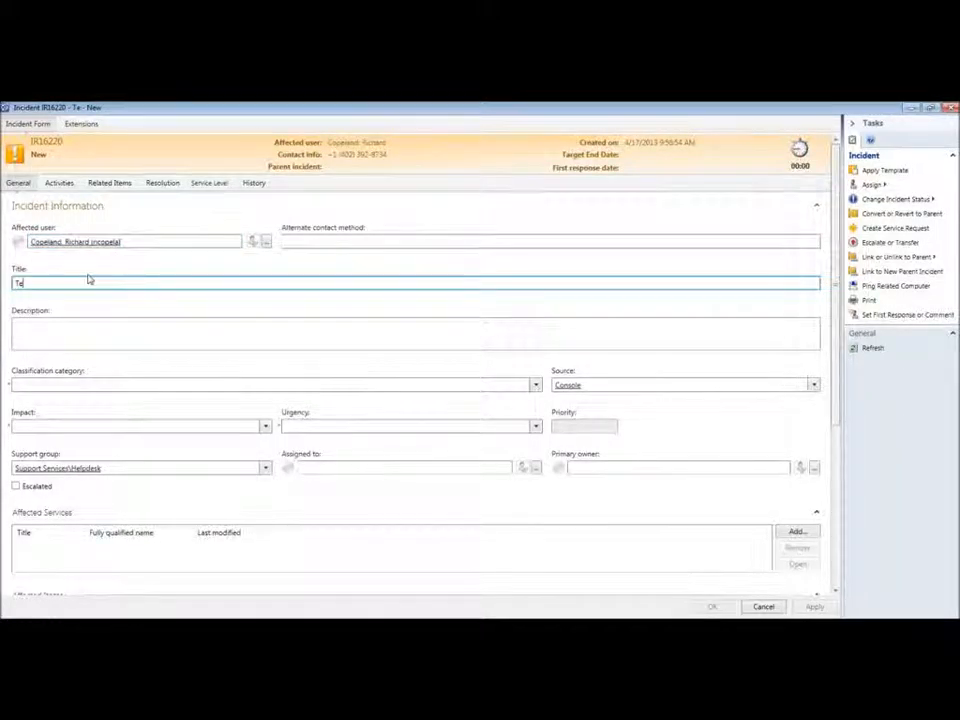
pyautogui.write('st ing')
pyautogui.click(86, 334)
pyautogui.write('Testing')
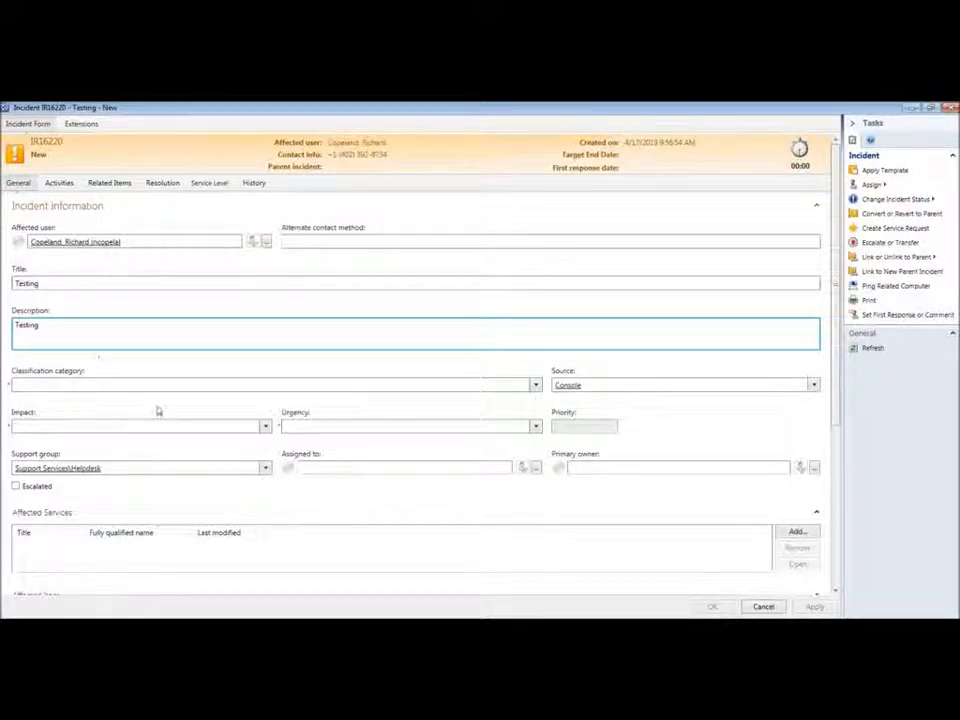
pyautogui.click(535, 386)
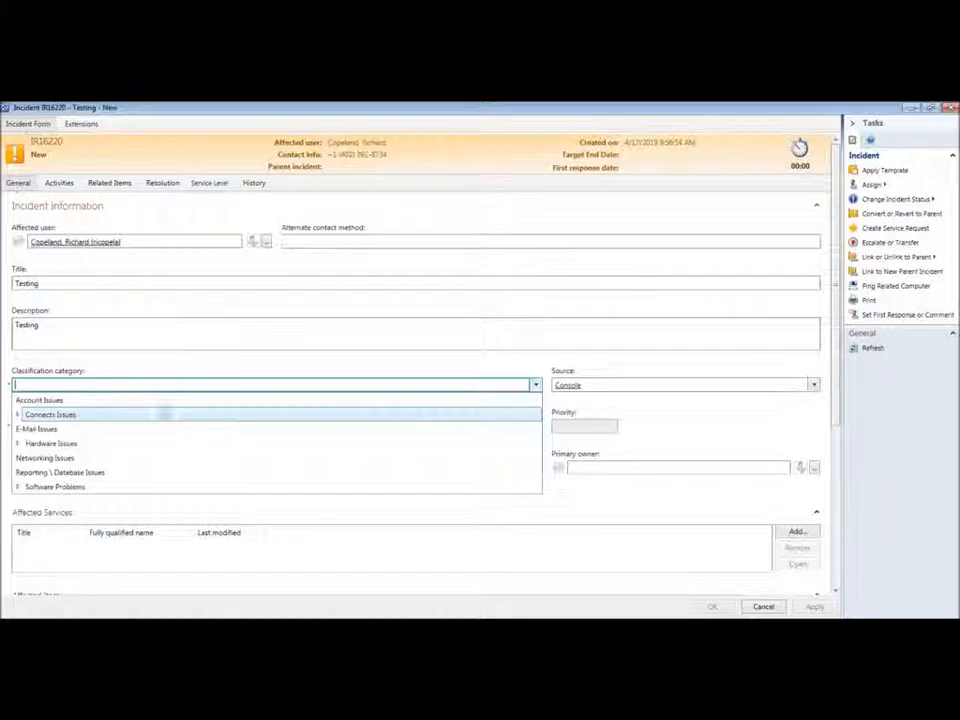
# Step: Classify IR16220 as Account Issues with Low impact and Low urgency, giving priority 4
pyautogui.click(113, 402)
pyautogui.click(265, 444)
pyautogui.click(251, 459)
pyautogui.click(534, 444)
pyautogui.click(508, 459)
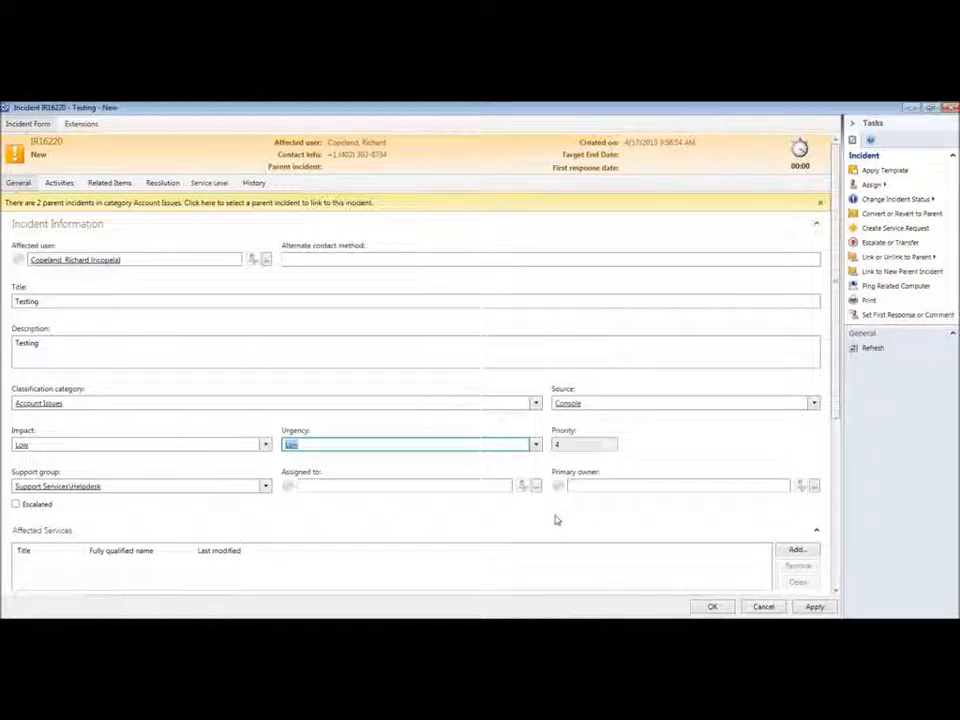
# Step: Drop a half-typed primary owner name and use Assign to Me to assign the incident to the current analyst
pyautogui.scroll(-2, 776, 484)
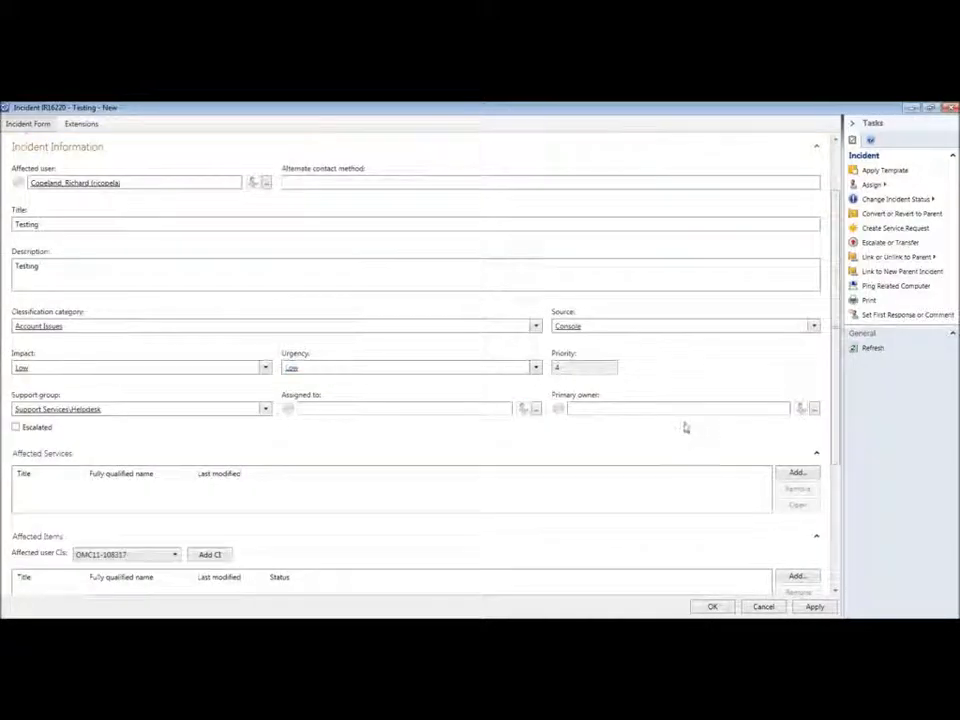
pyautogui.click(681, 407)
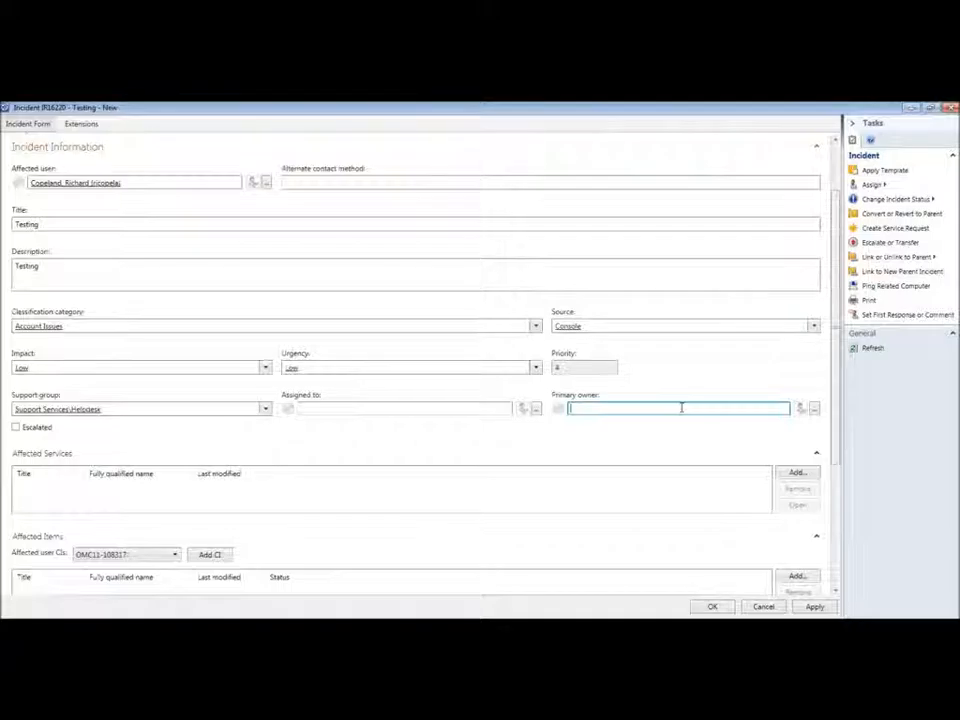
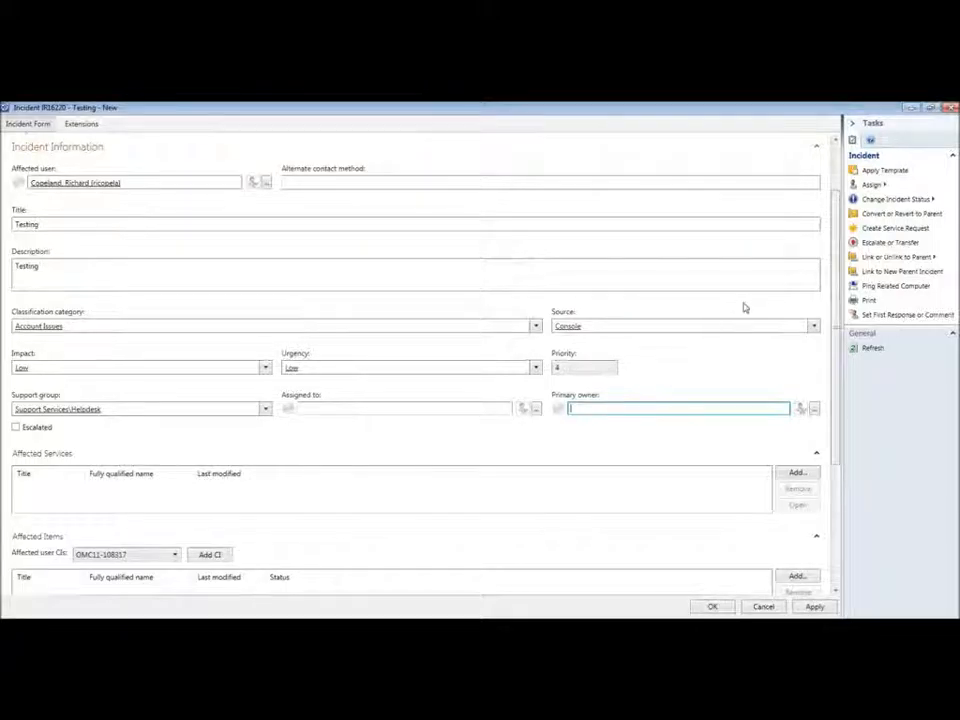
pyautogui.click(872, 185)
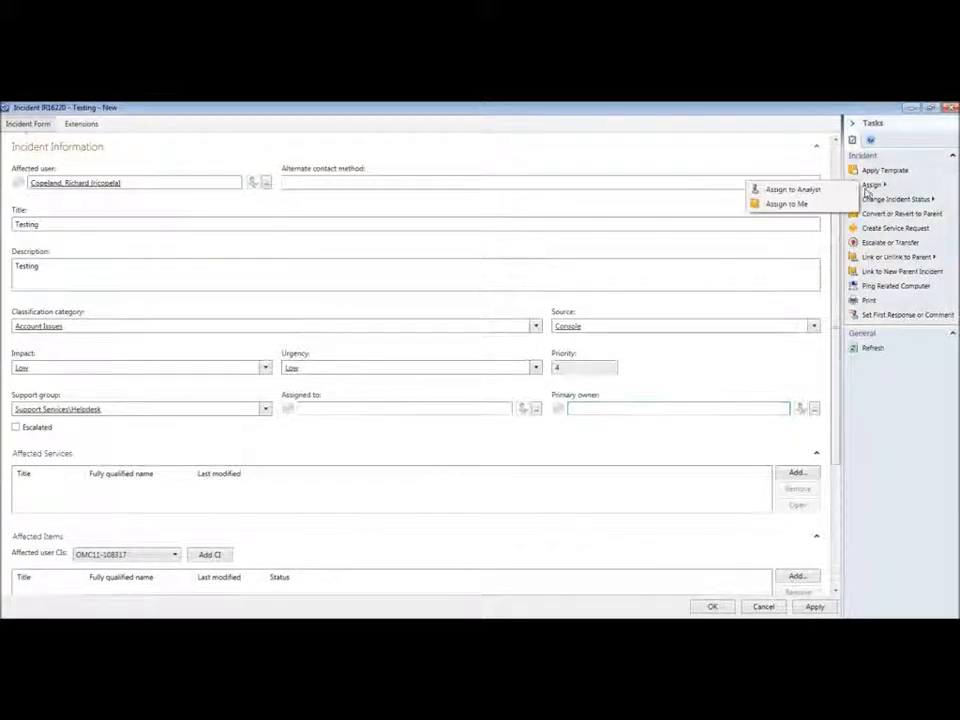
pyautogui.click(789, 202)
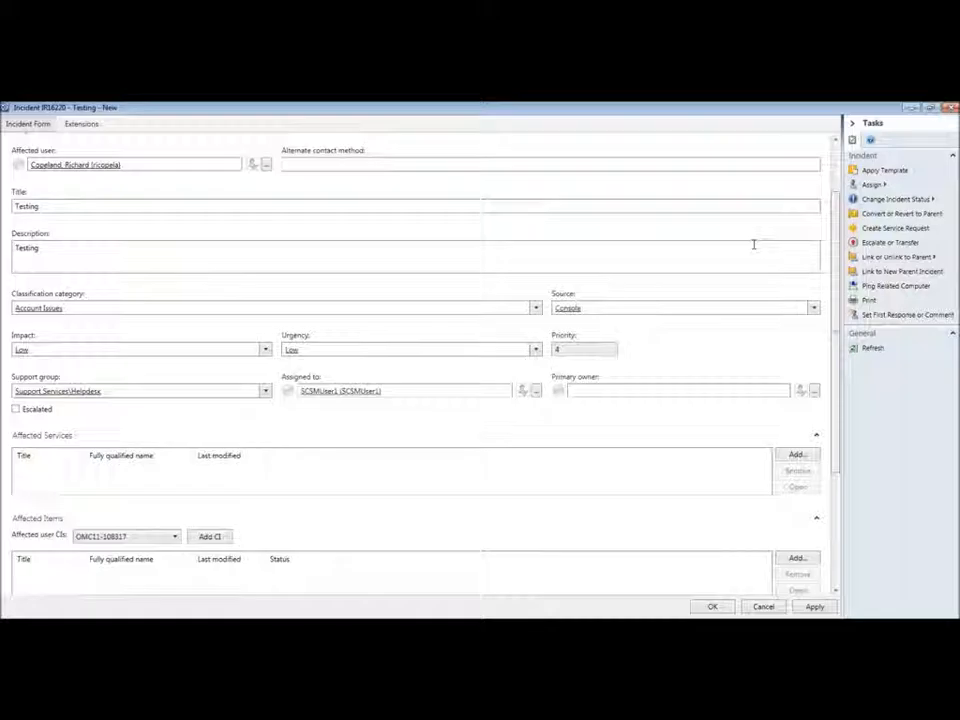
# Step: Move the analyst from Assigned to into Primary owner, resolve the name, and save the incident
pyautogui.moveTo(394, 391); pyautogui.dragTo(236, 394)
pyautogui.hotkey('ctrl', 'c')
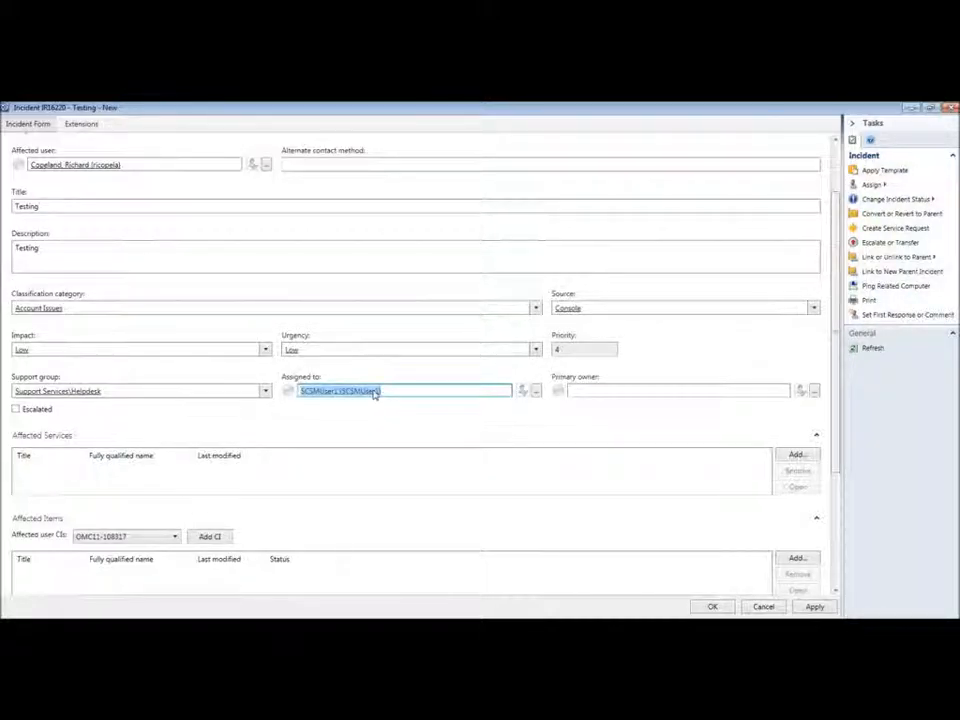
pyautogui.press('Delete')
pyautogui.click(608, 390)
pyautogui.hotkey('ctrl', 'v')
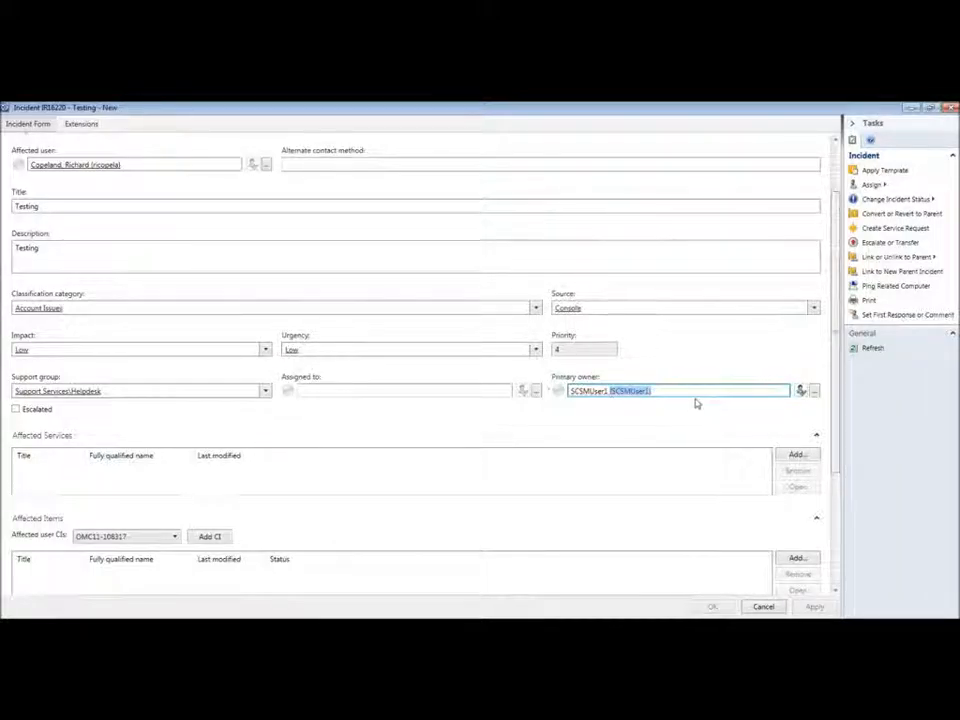
pyautogui.press('BackSpace')
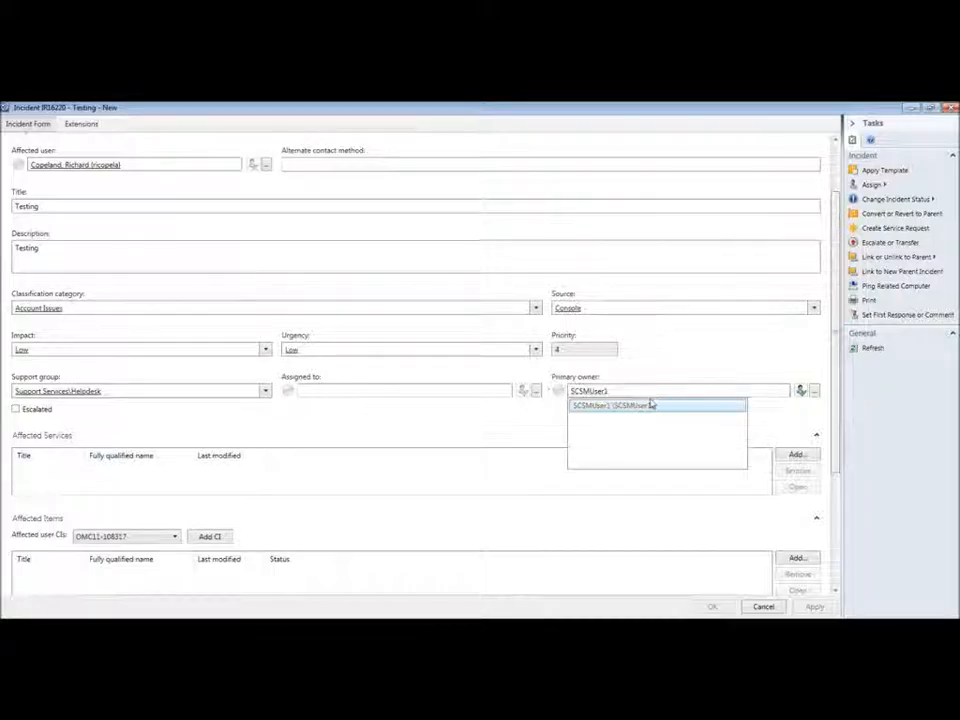
pyautogui.click(656, 391)
pyautogui.click(801, 392)
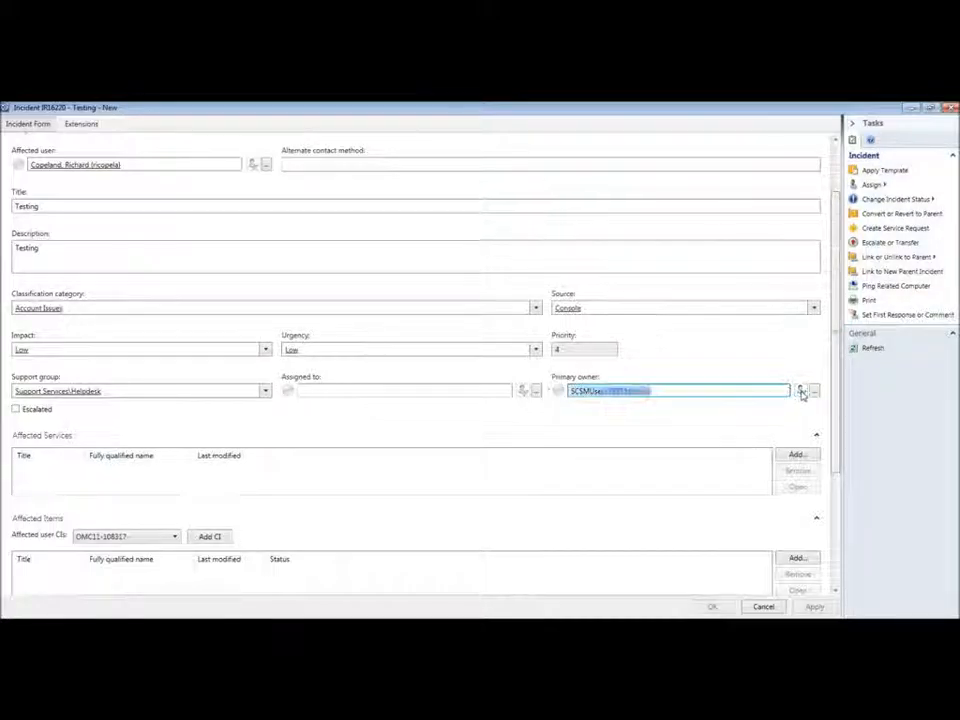
pyautogui.click(712, 607)
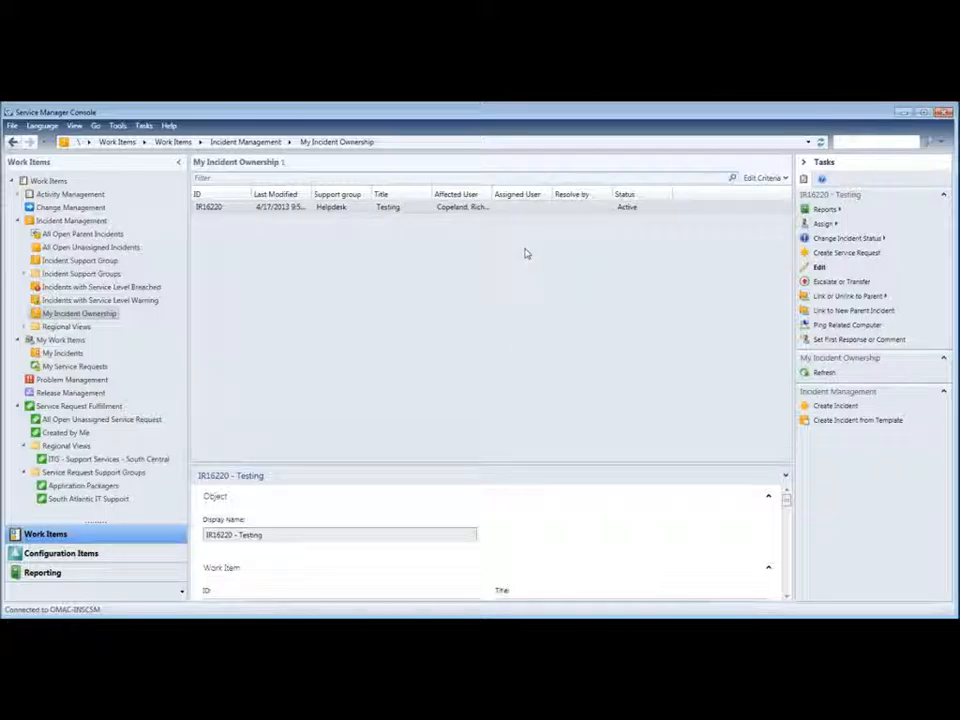
# Step: Open incident IR16220 'Testing' from the My Incident Ownership list
pyautogui.doubleClick(426, 212)
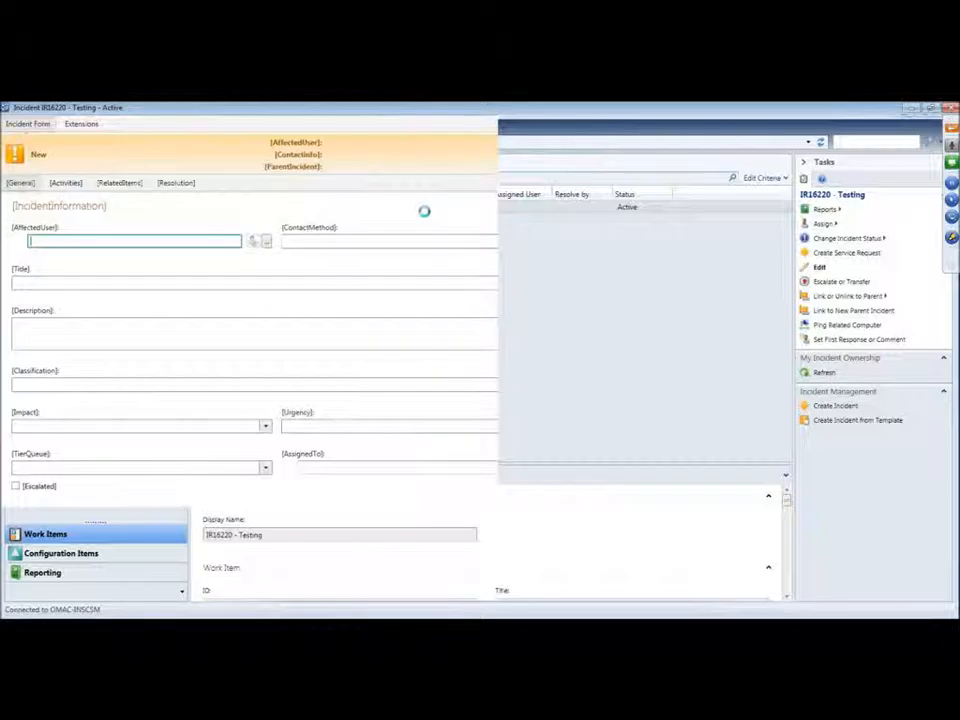
# Step: Set IR16220's support group to South Atlantic IT Support under Local Office, then save it
pyautogui.click(265, 468)
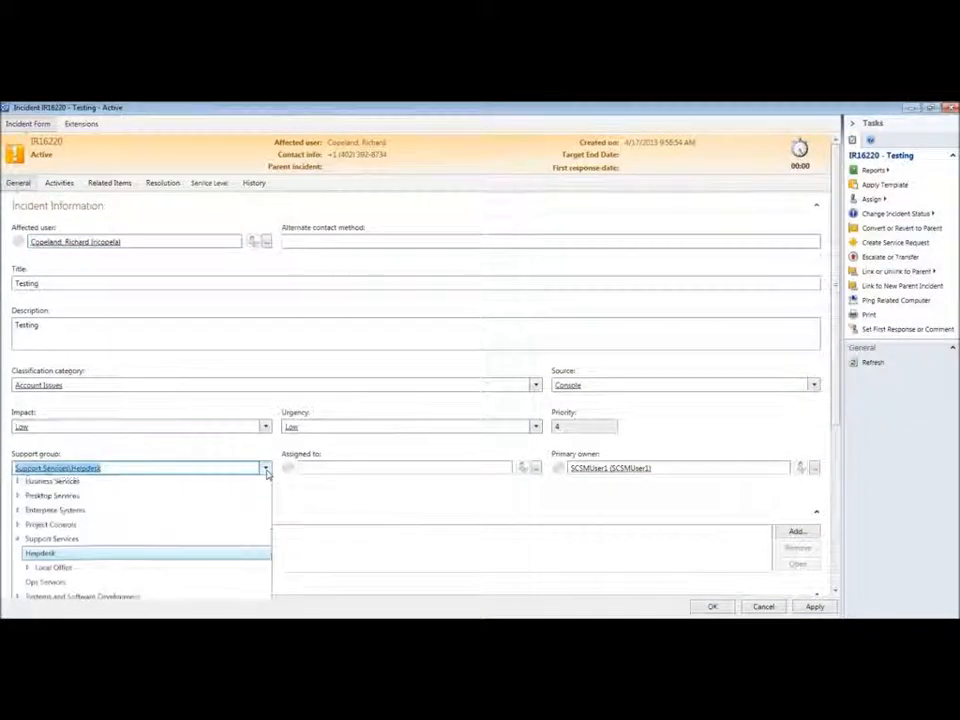
pyautogui.click(56, 570)
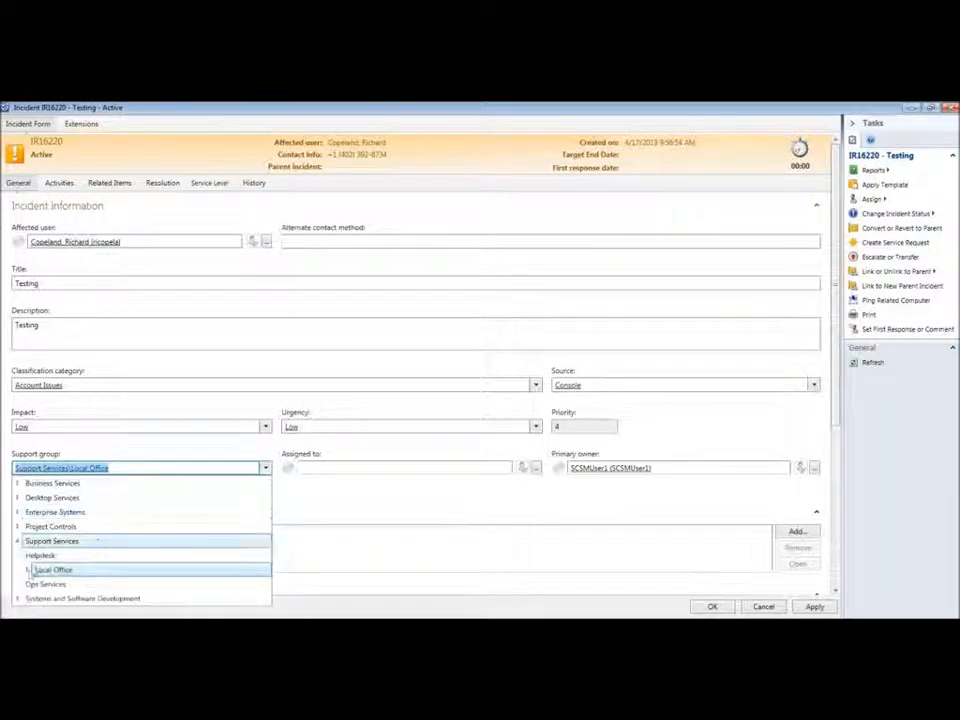
pyautogui.click(27, 569)
pyautogui.click(36, 410)
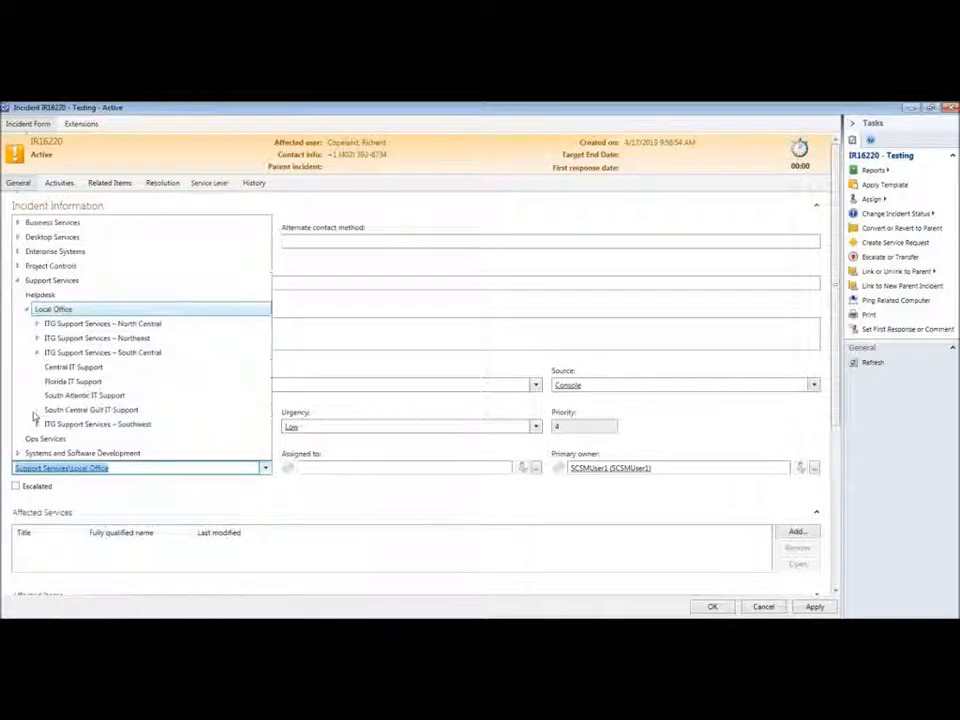
pyautogui.click(55, 395)
pyautogui.click(712, 607)
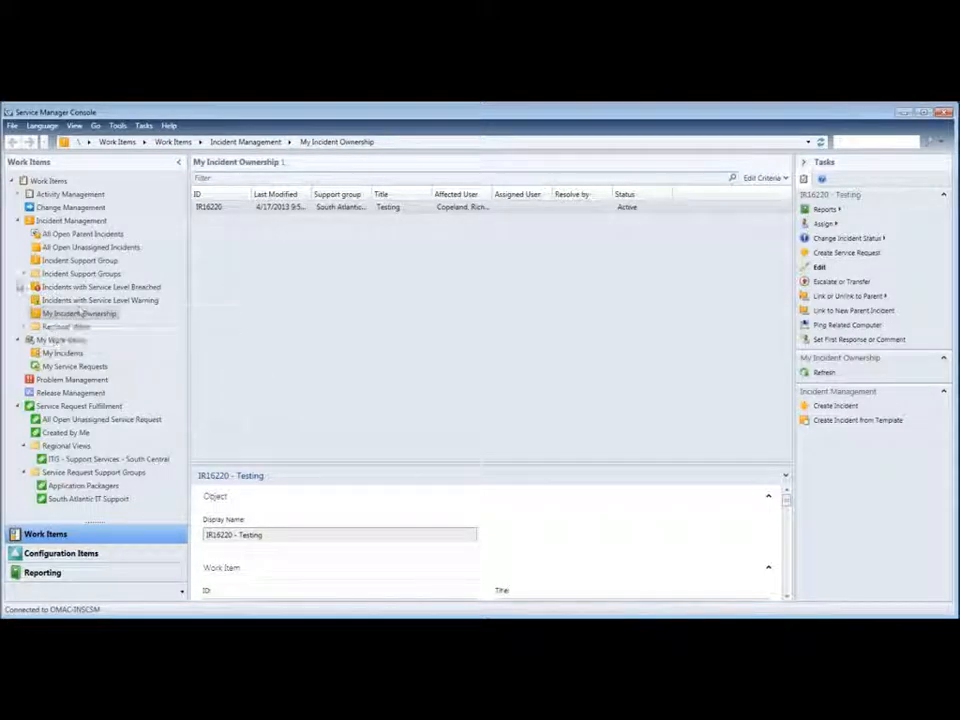
pyautogui.click(23, 274)
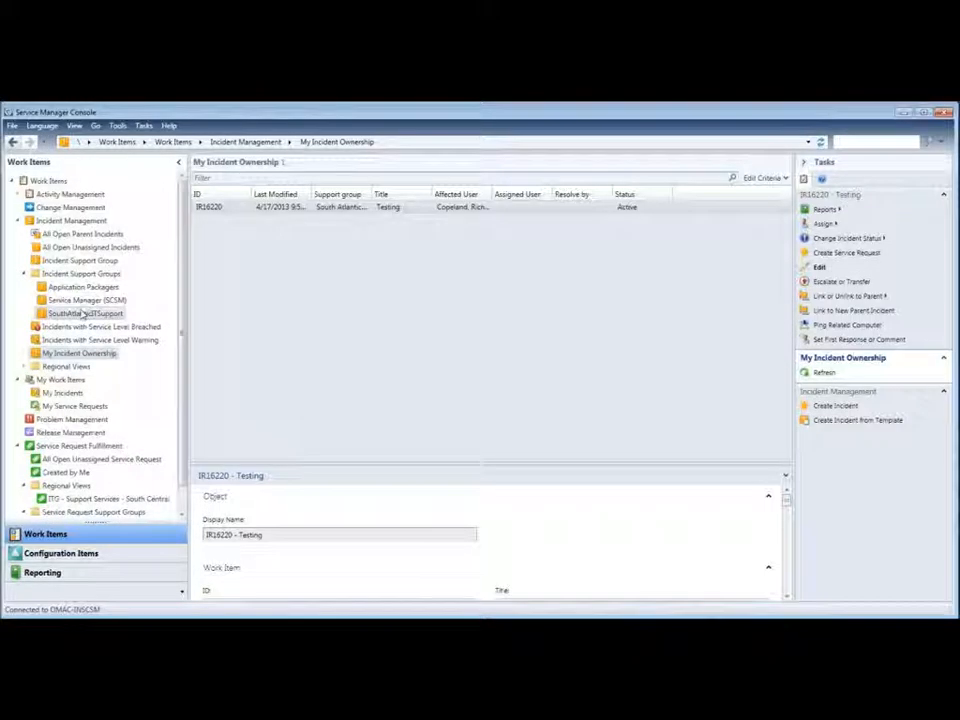
pyautogui.click(83, 314)
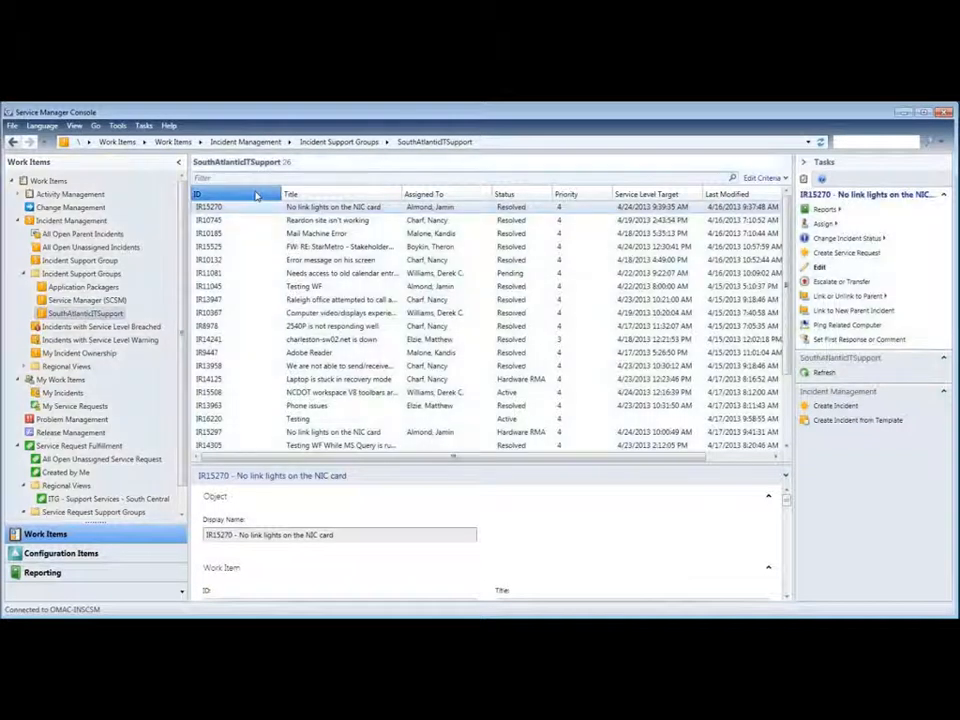
pyautogui.click(255, 196)
pyautogui.click(255, 196)
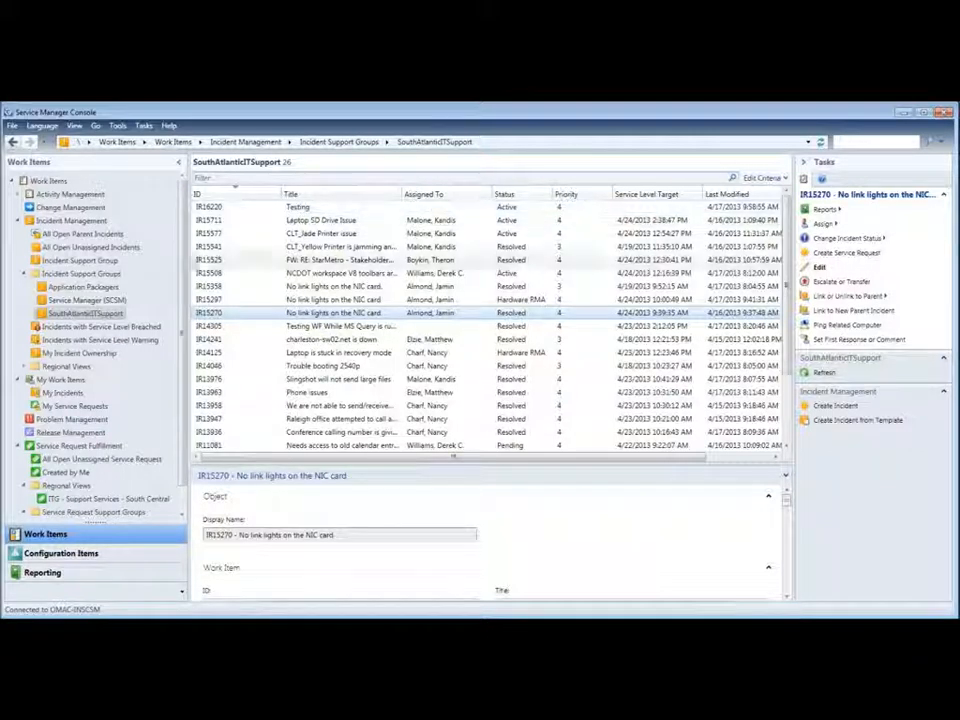
pyautogui.click(96, 356)
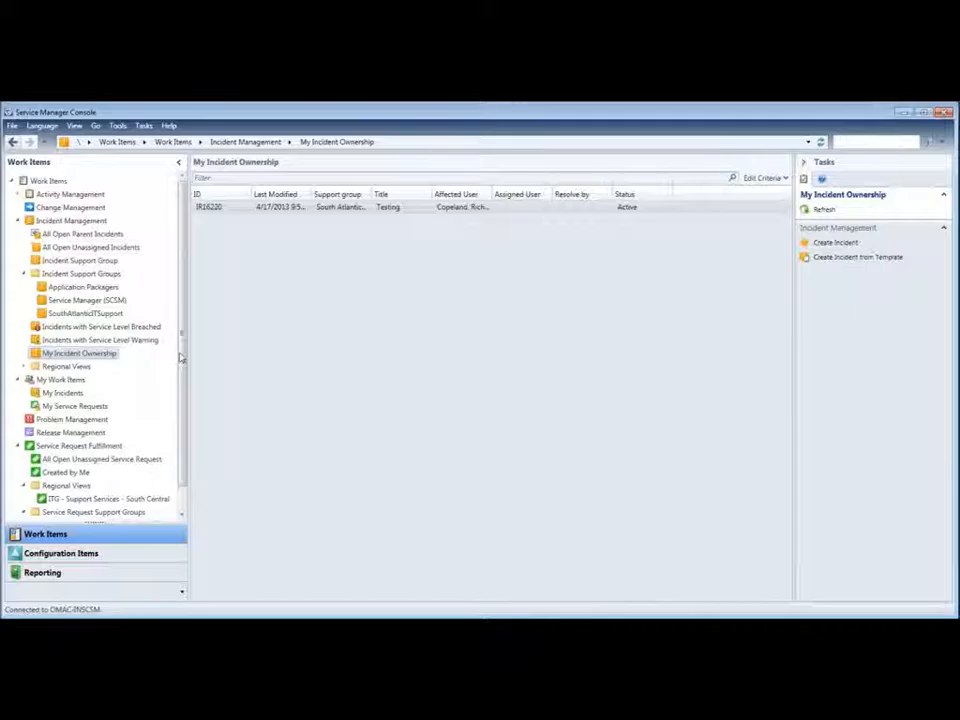
# Step: Check the Created by Me view, then ignore the incoming Lync chat notification
pyautogui.scroll(-1, 100, 400)
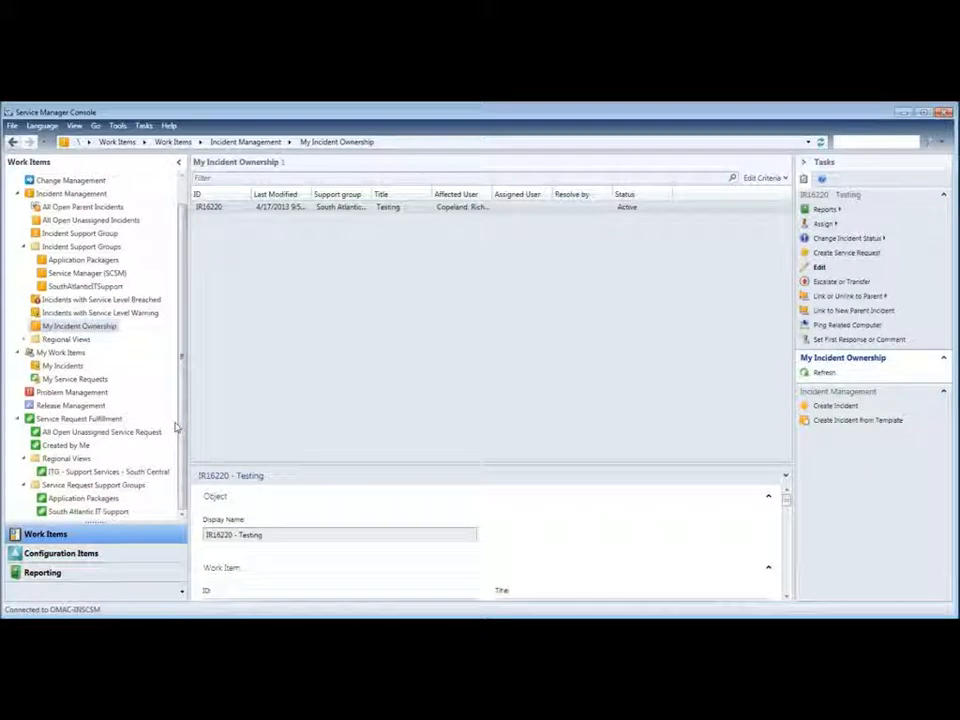
pyautogui.click(79, 448)
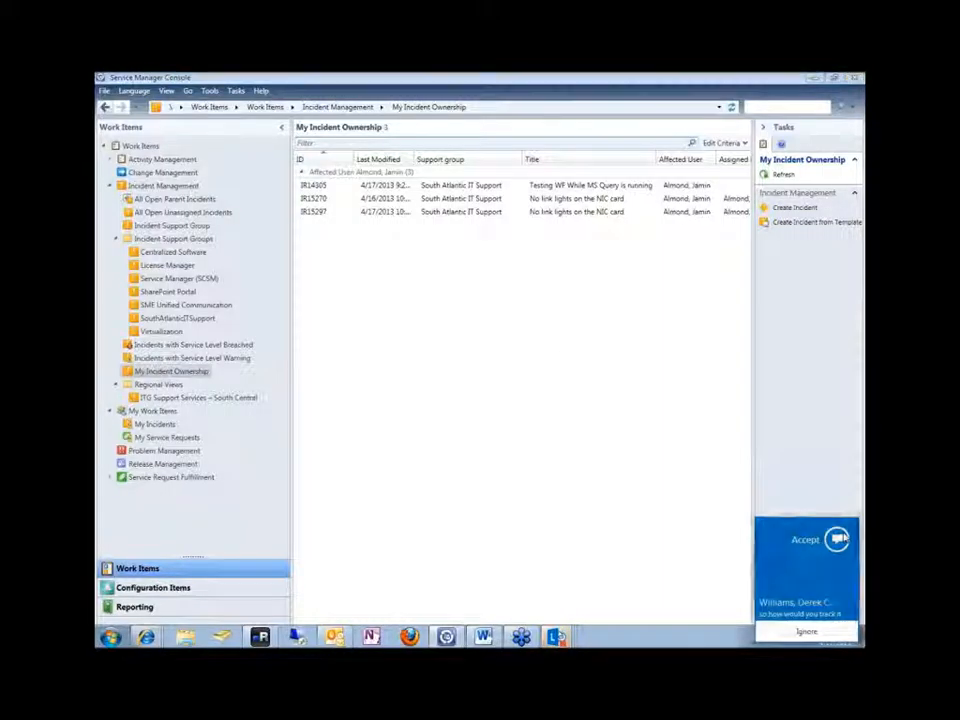
pyautogui.click(843, 538)
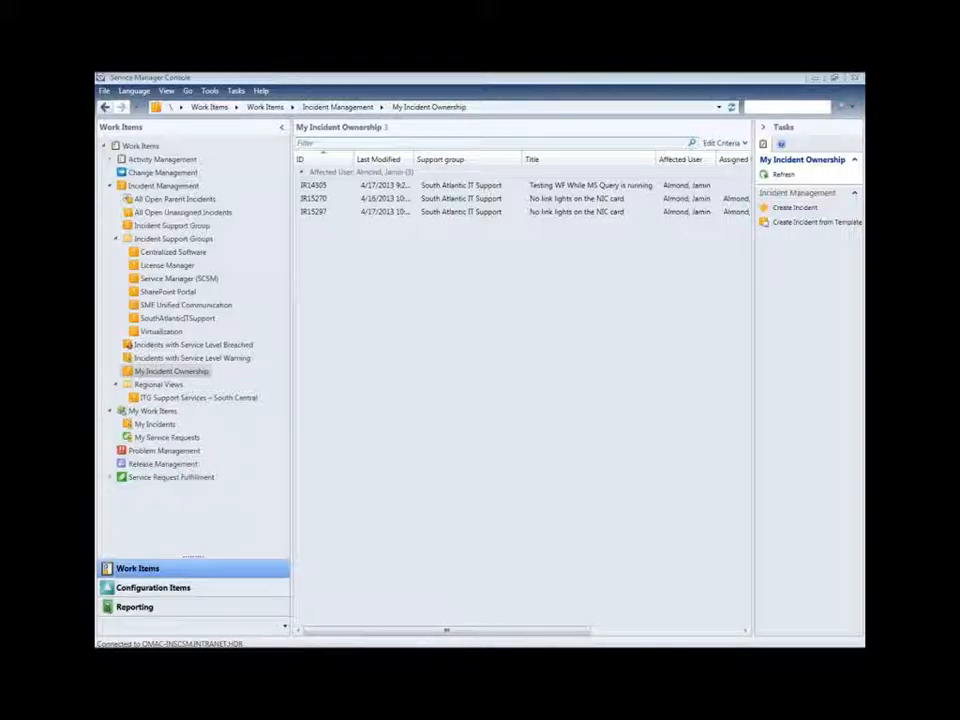
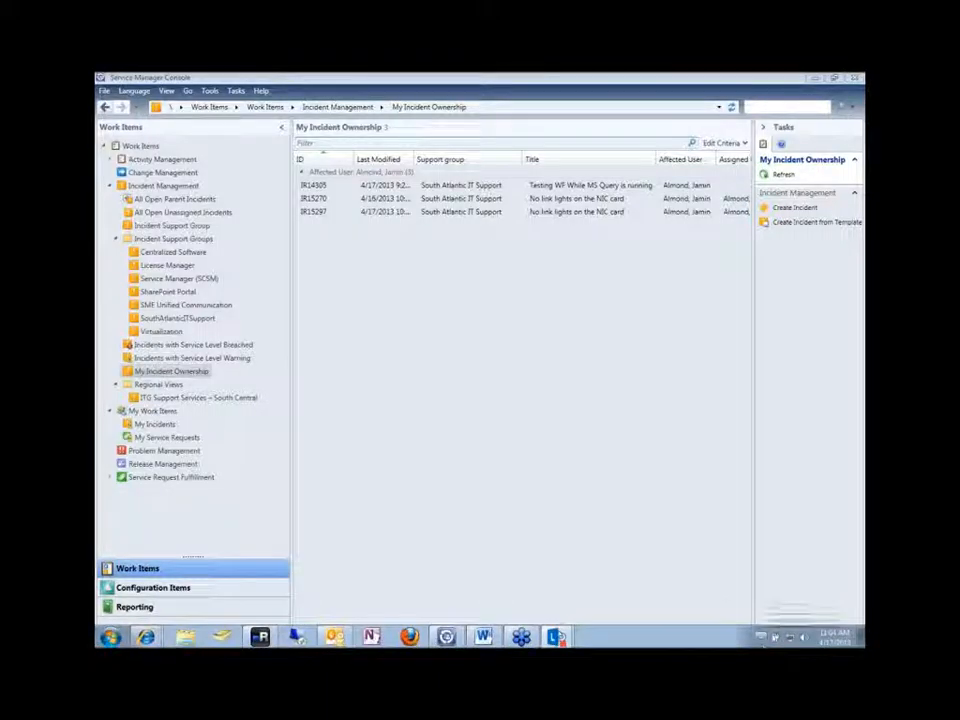
# Step: Sign out of the Lync messaging app from the system tray, then show the Created by Me service requests
pyautogui.click(762, 639)
pyautogui.click(754, 567)
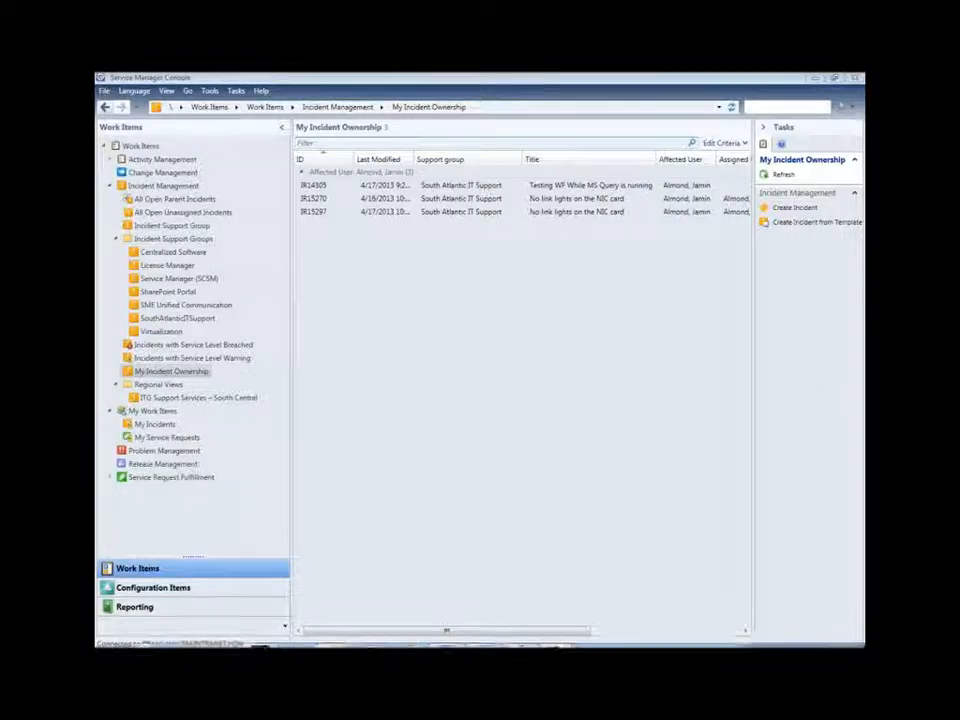
pyautogui.click(760, 637)
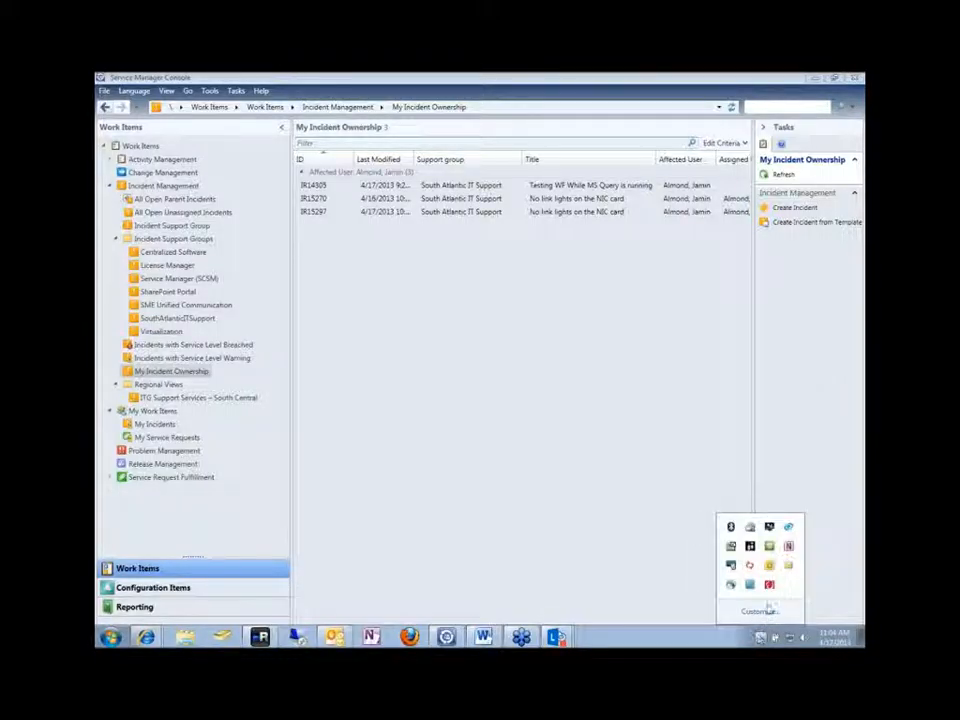
pyautogui.rightClick(751, 566)
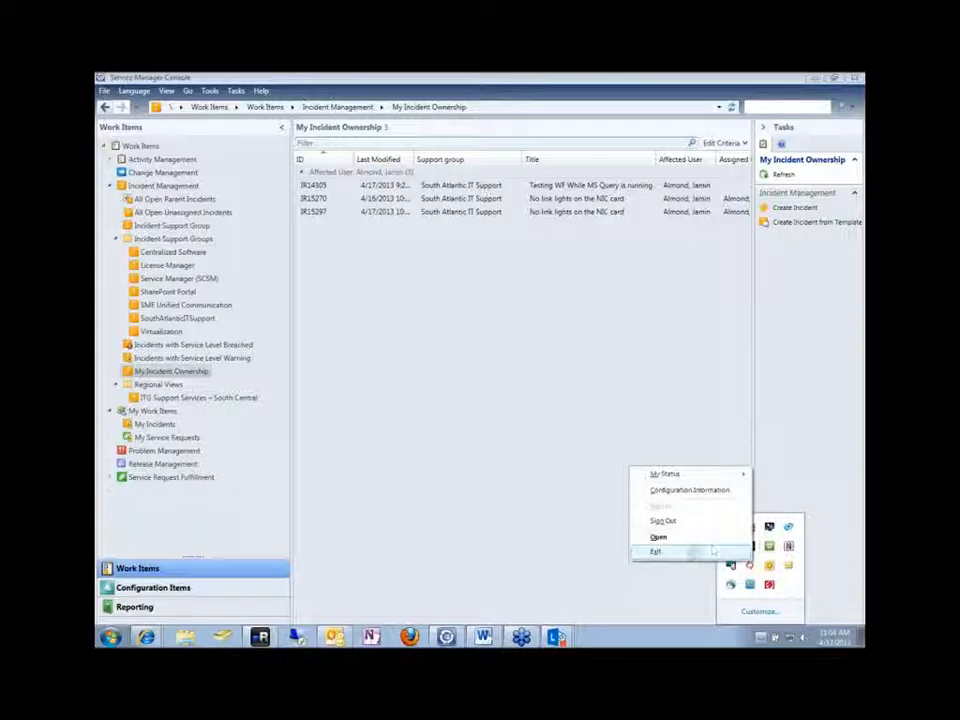
pyautogui.click(670, 535)
pyautogui.click(510, 416)
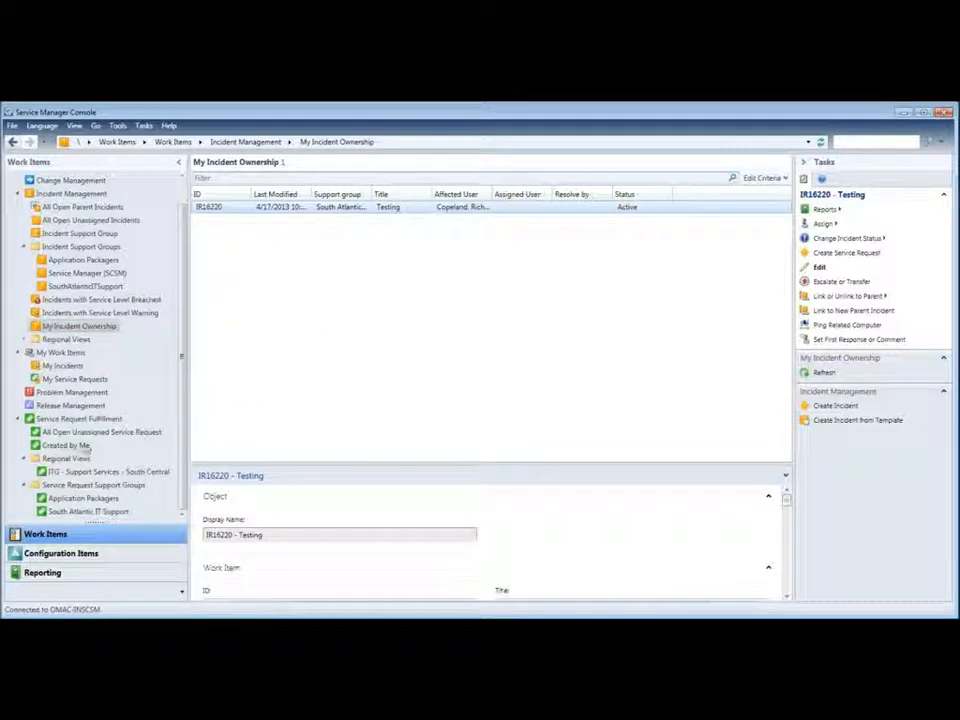
pyautogui.click(66, 445)
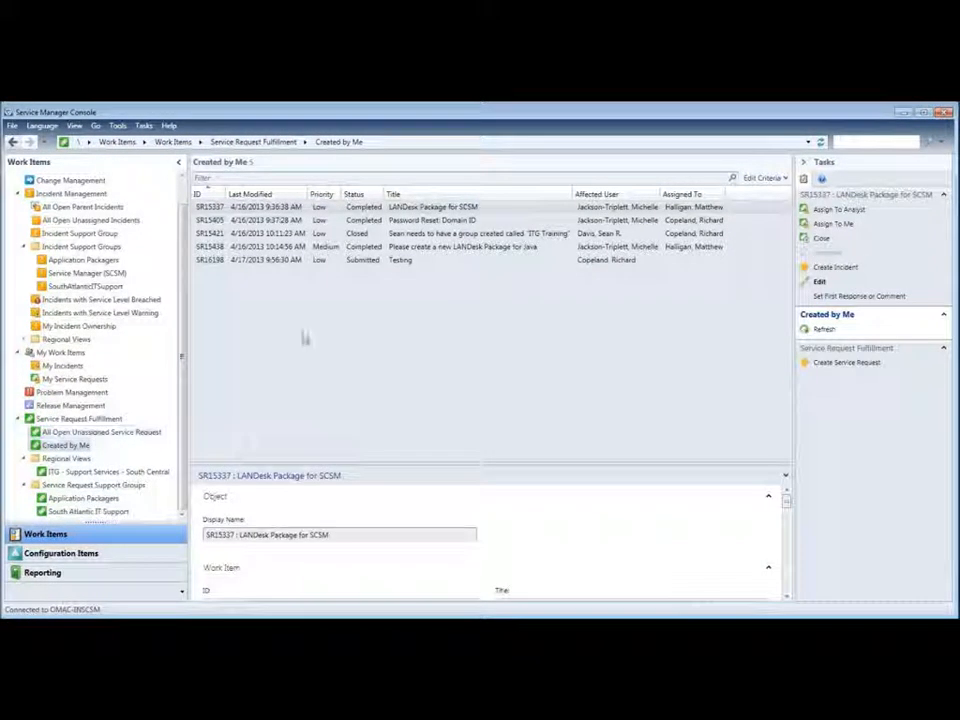
# Step: Change SR16198's support group to Support Services > Helpdesk and save it
pyautogui.doubleClick(405, 262)
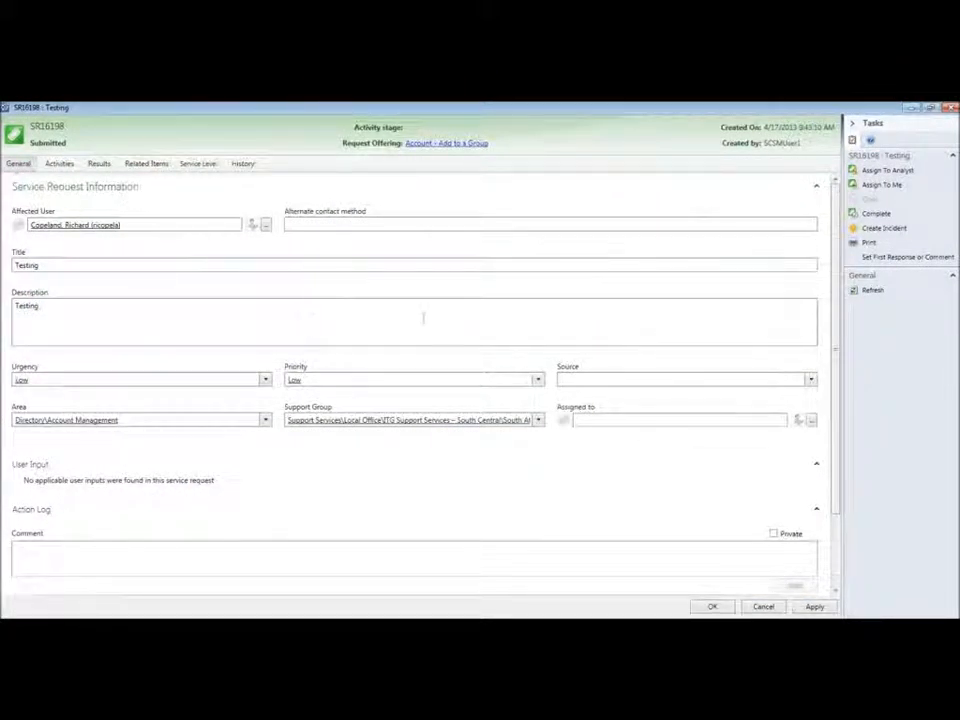
pyautogui.click(538, 420)
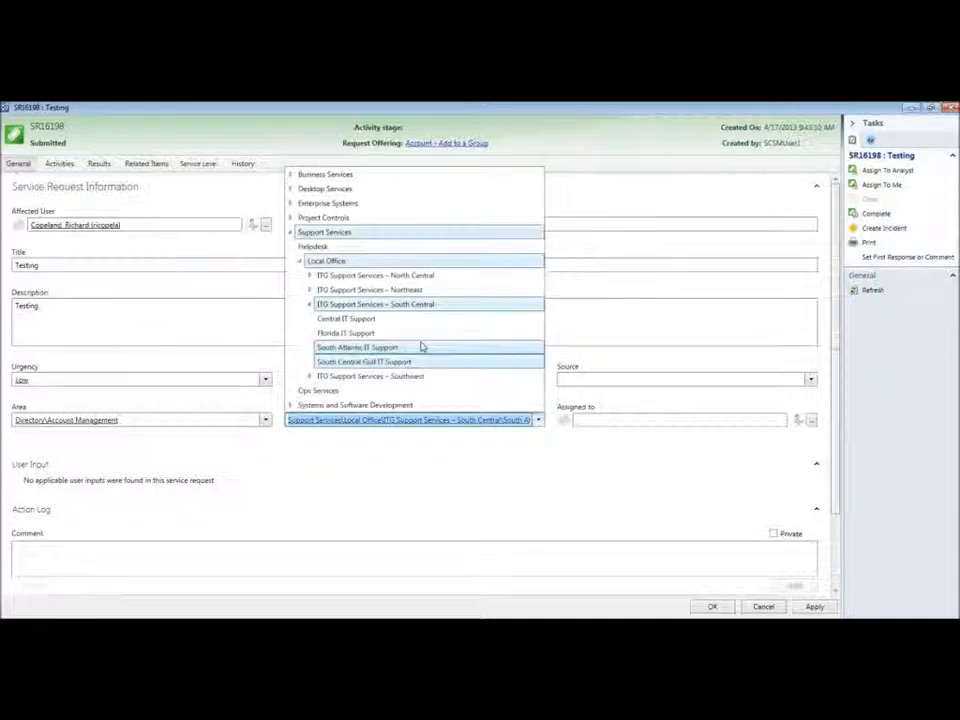
pyautogui.click(312, 246)
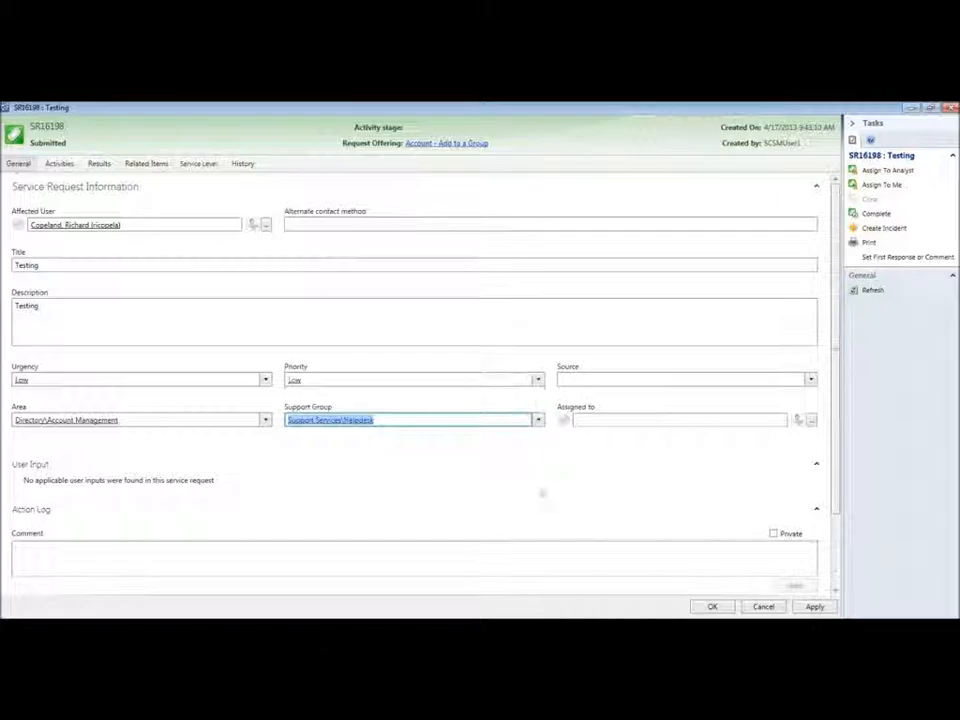
pyautogui.click(712, 607)
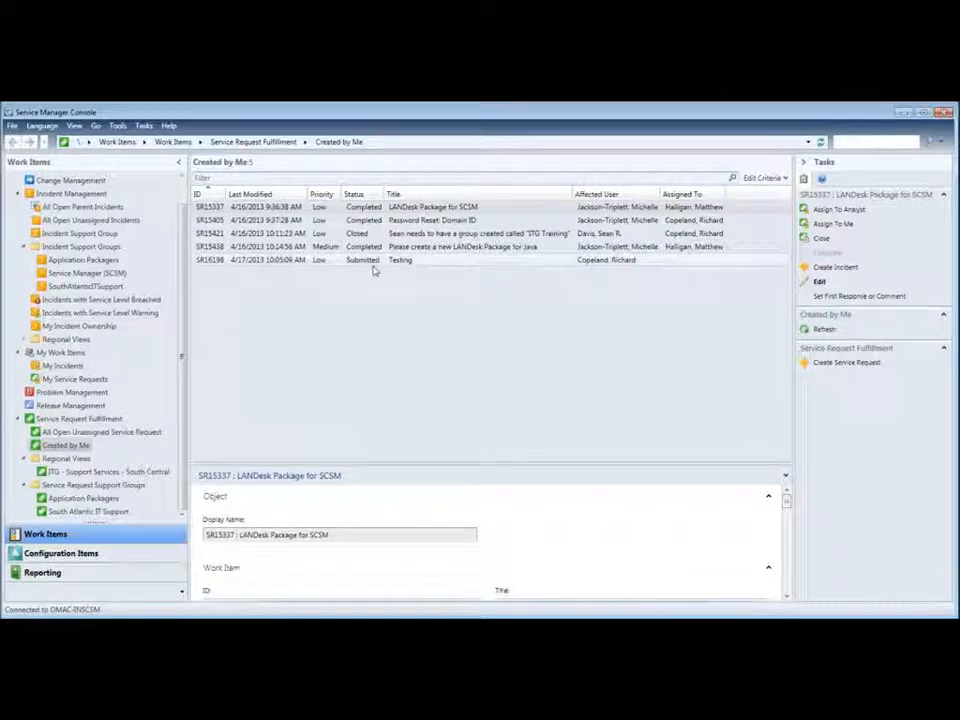
pyautogui.click(68, 446)
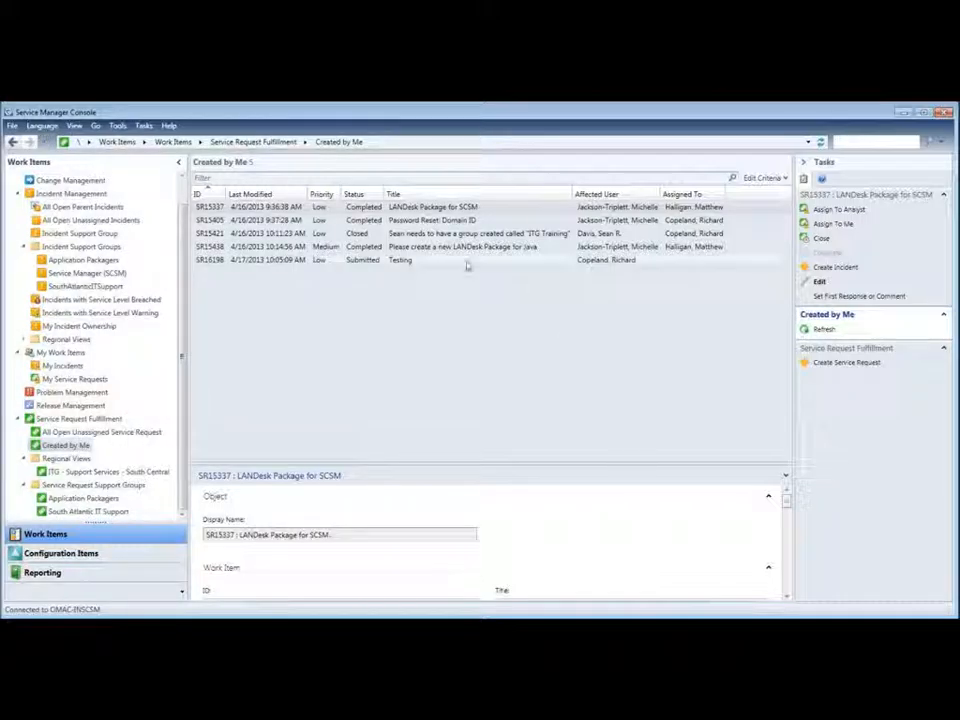
pyautogui.doubleClick(367, 262)
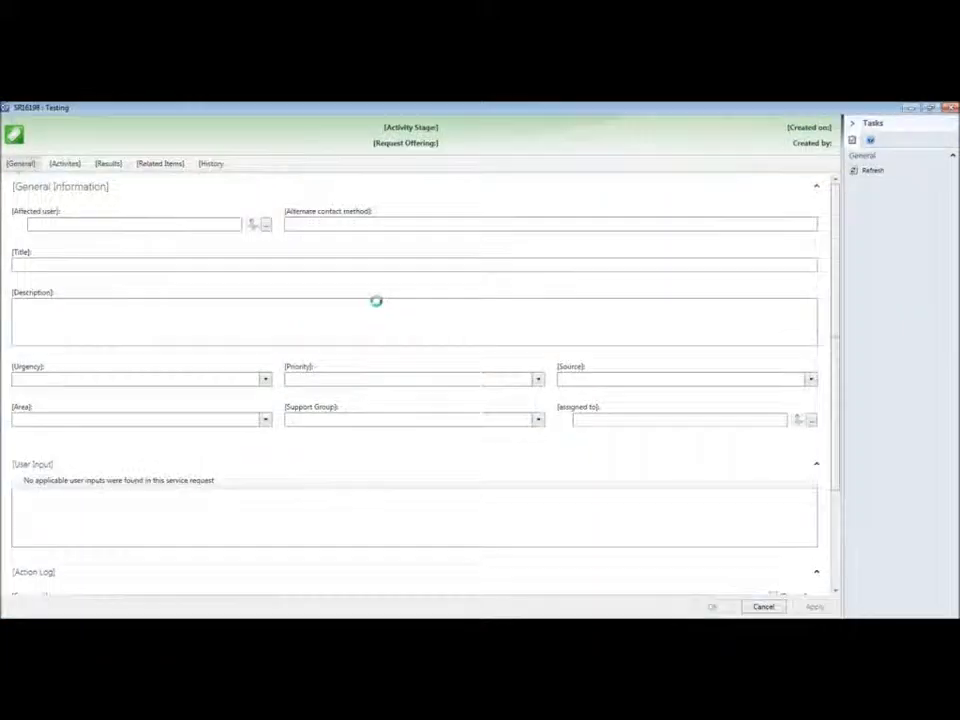
pyautogui.click(537, 421)
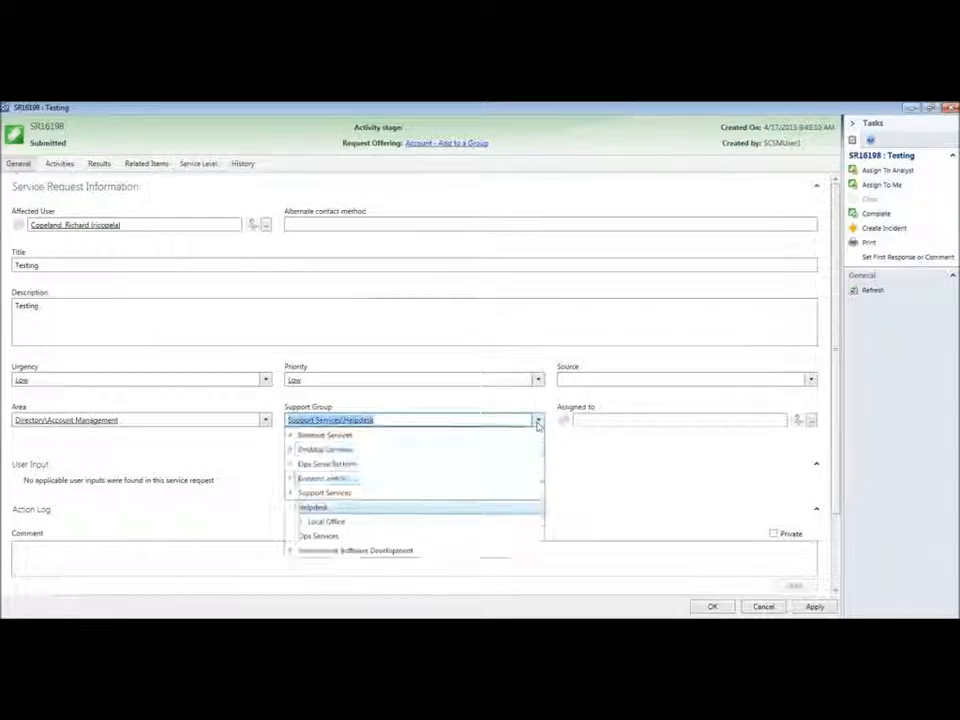
pyautogui.click(301, 522)
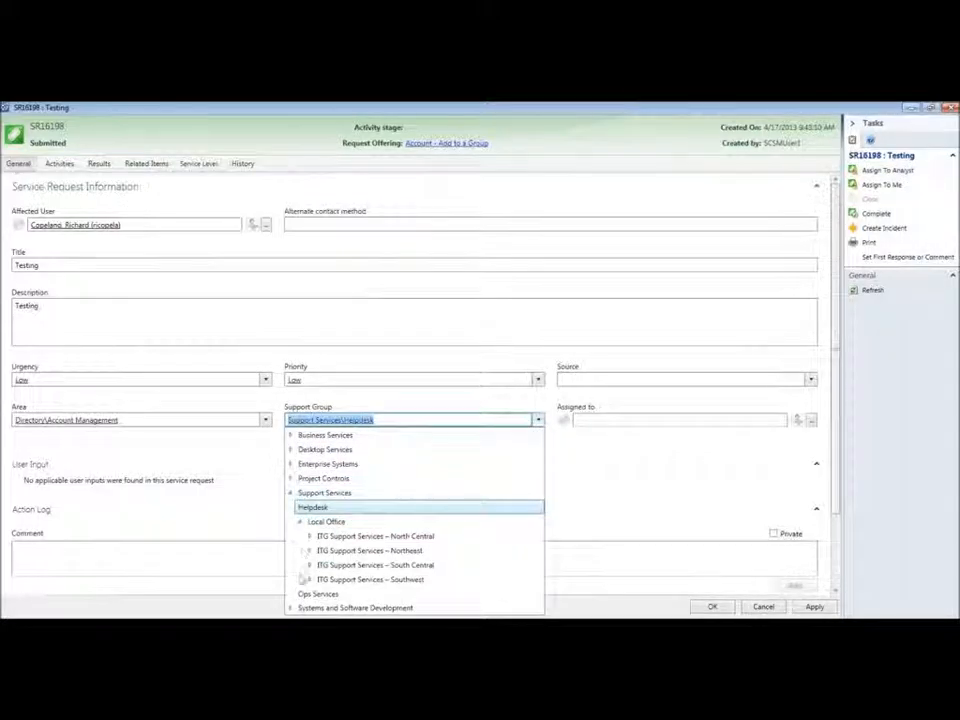
pyautogui.click(309, 566)
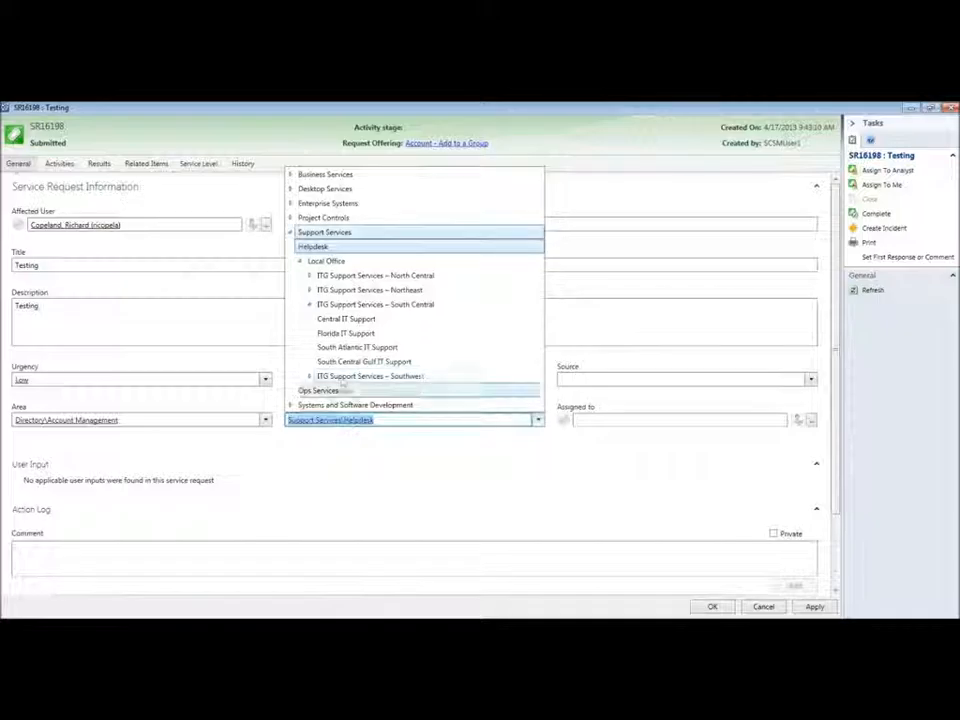
pyautogui.click(340, 348)
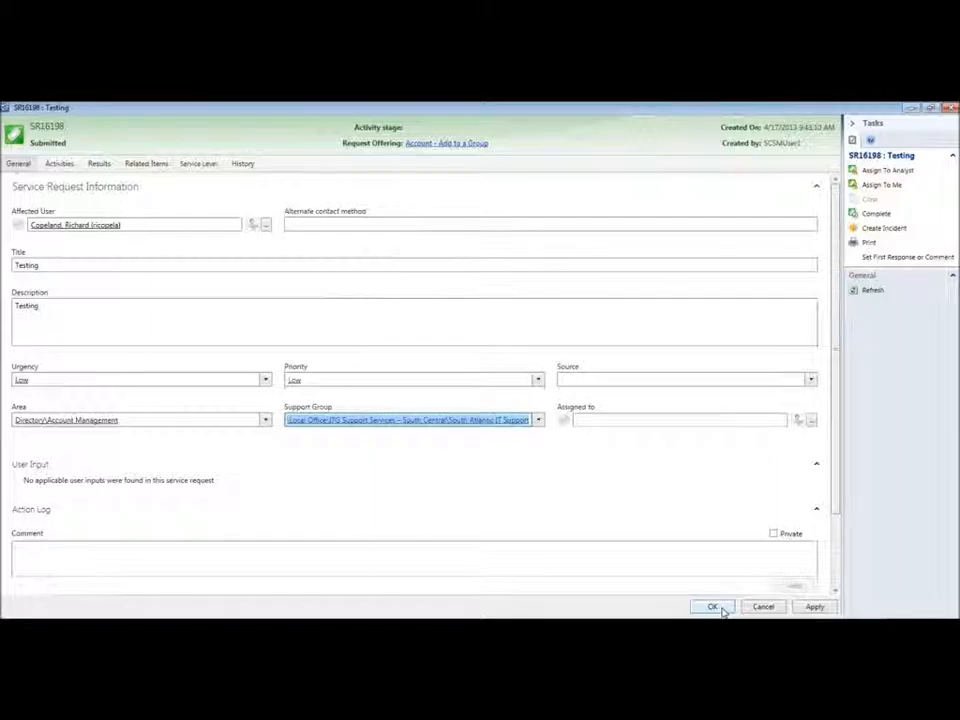
pyautogui.click(762, 607)
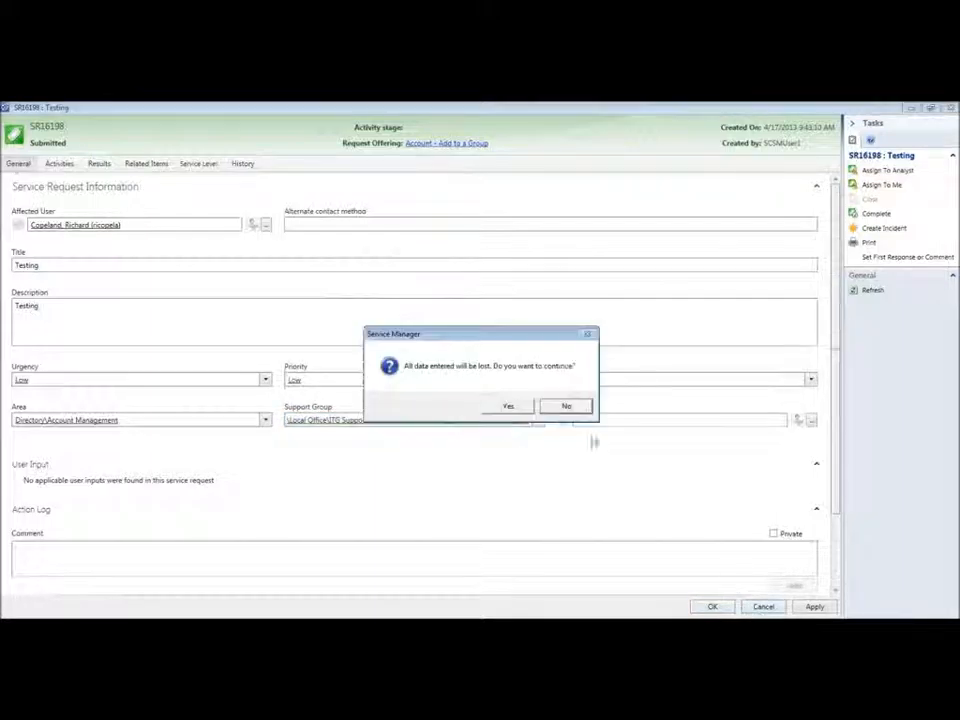
pyautogui.click(531, 409)
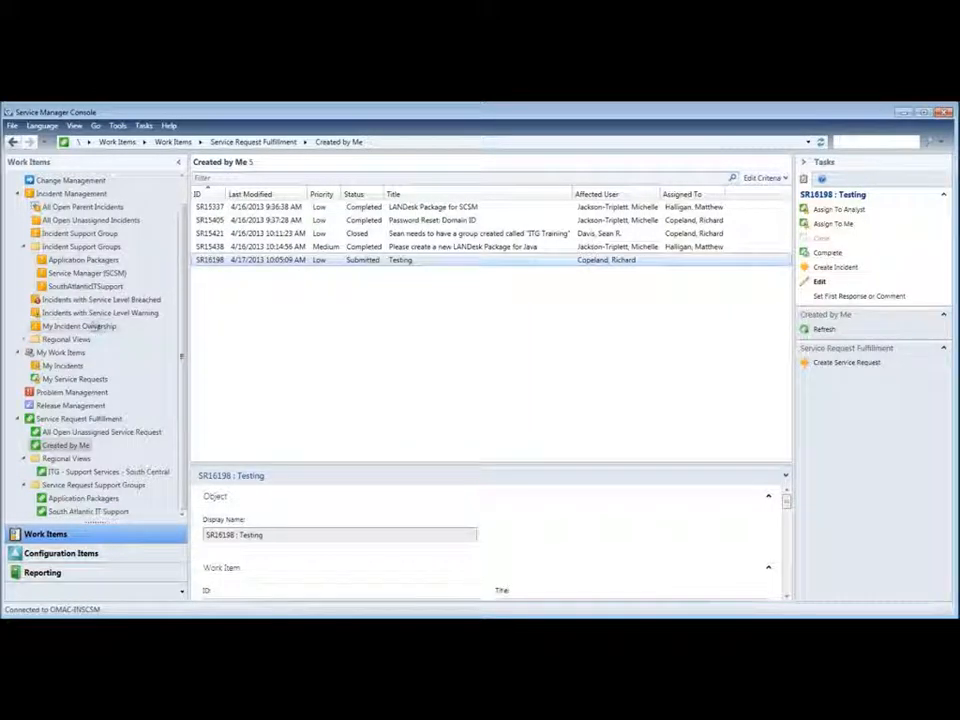
pyautogui.click(97, 328)
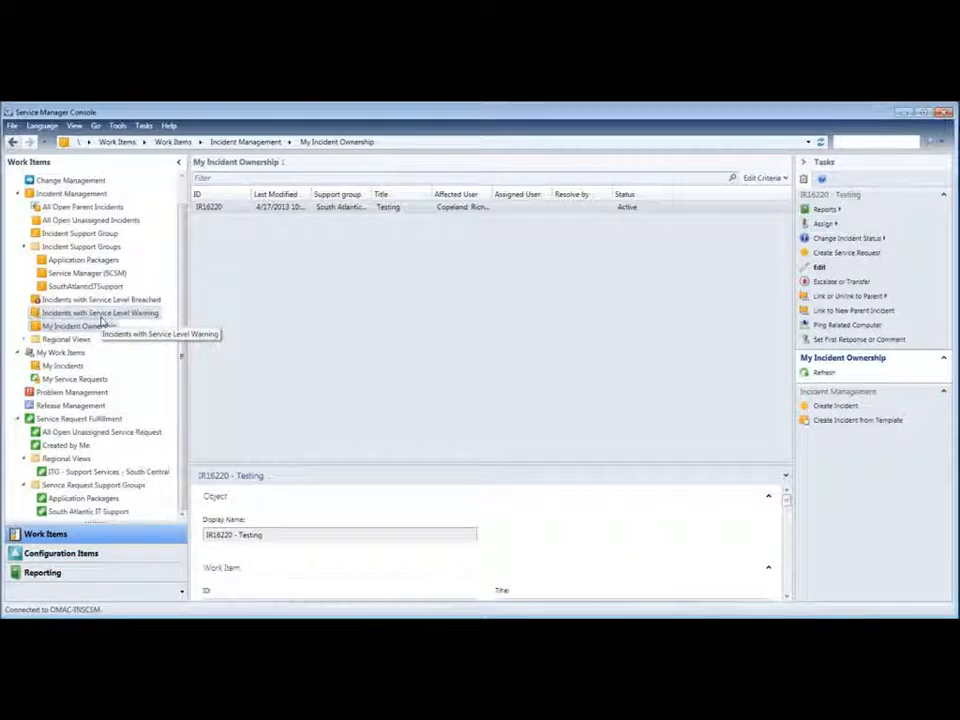
# Step: Set incident IR16220's support group to Support Services\Helpdesk, save it, and select it for preview
pyautogui.doubleClick(462, 208)
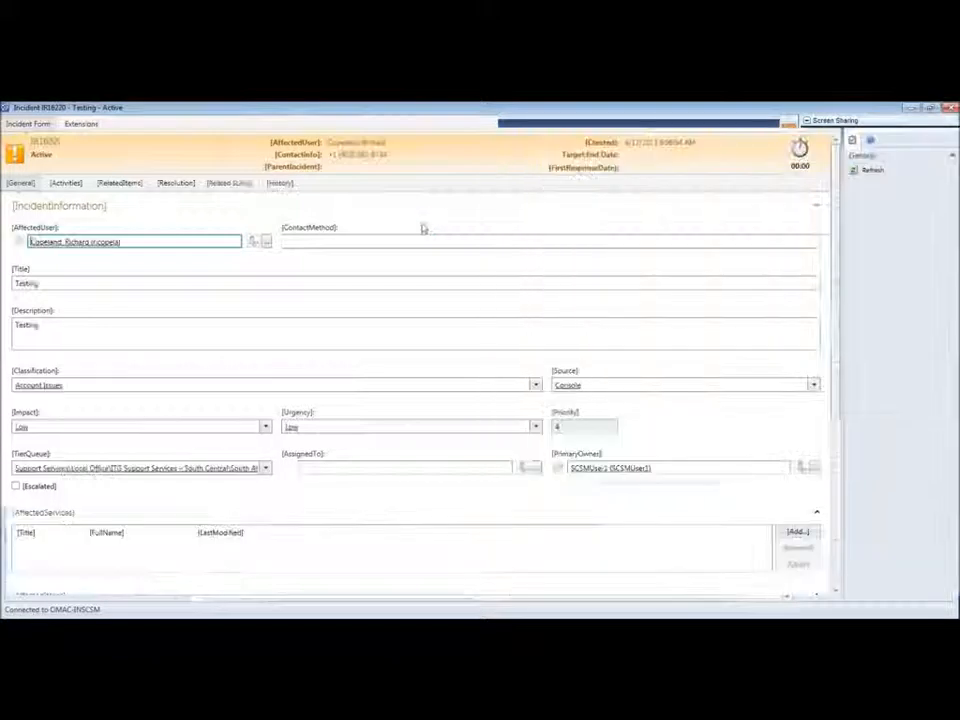
pyautogui.click(222, 467)
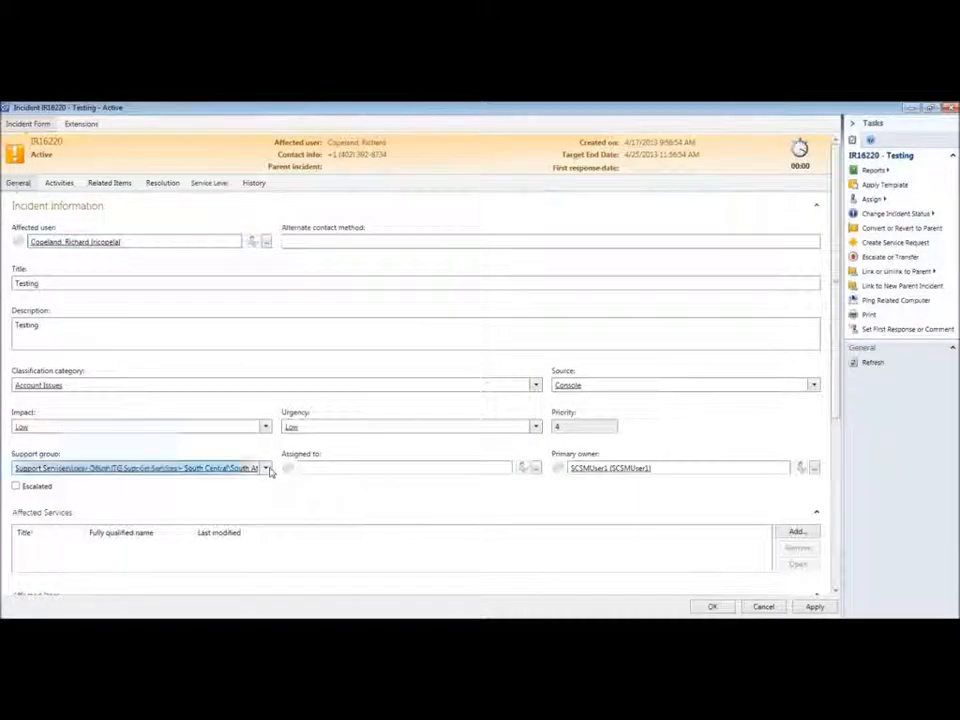
pyautogui.click(40, 294)
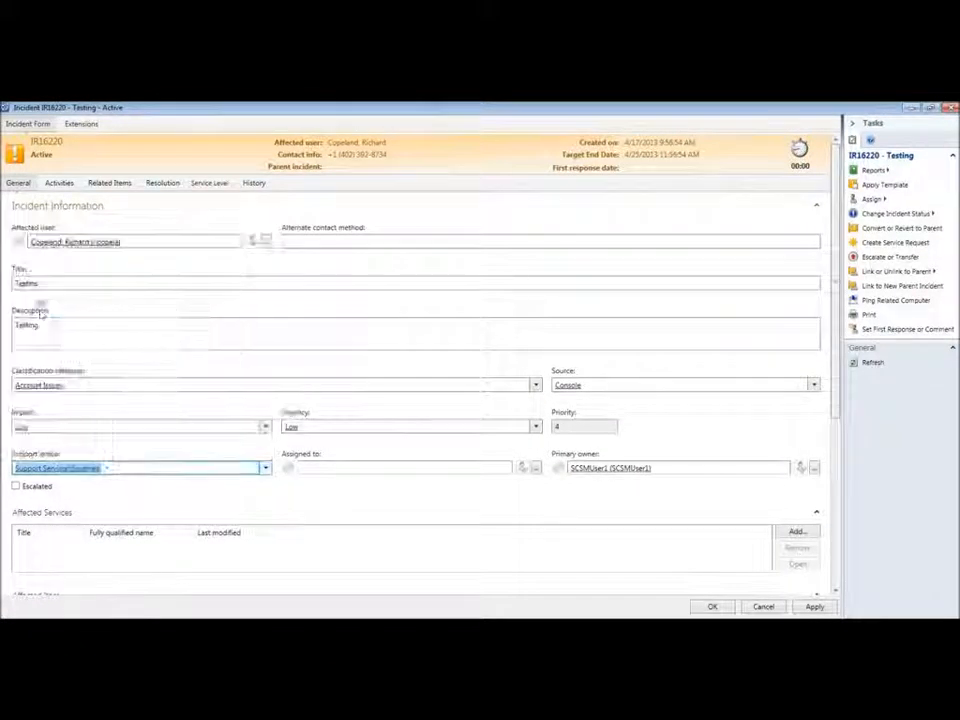
pyautogui.click(712, 607)
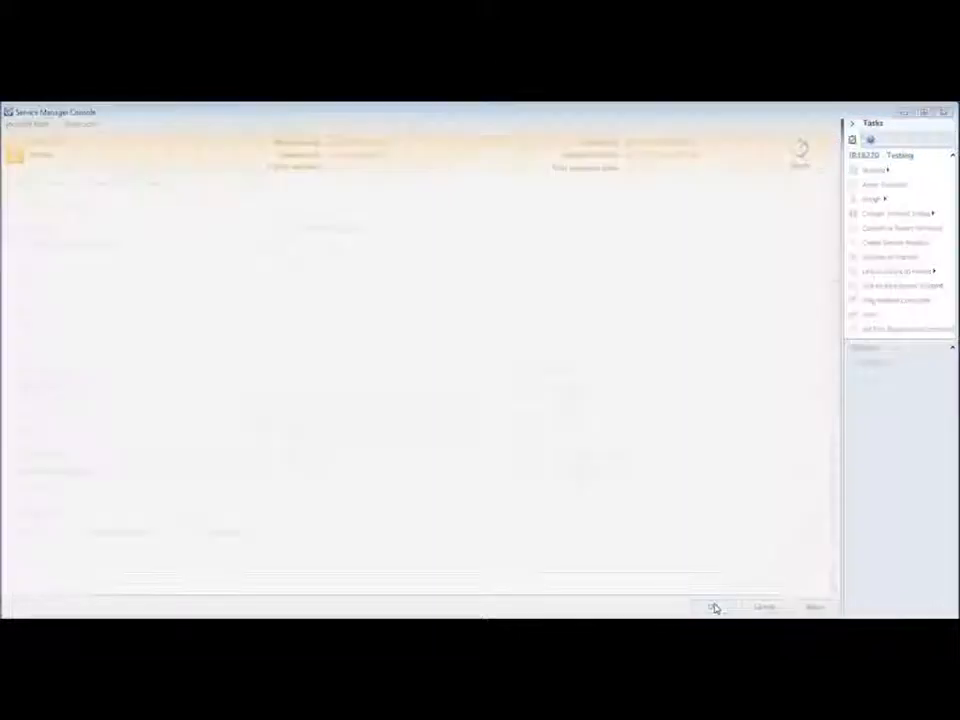
pyautogui.click(518, 206)
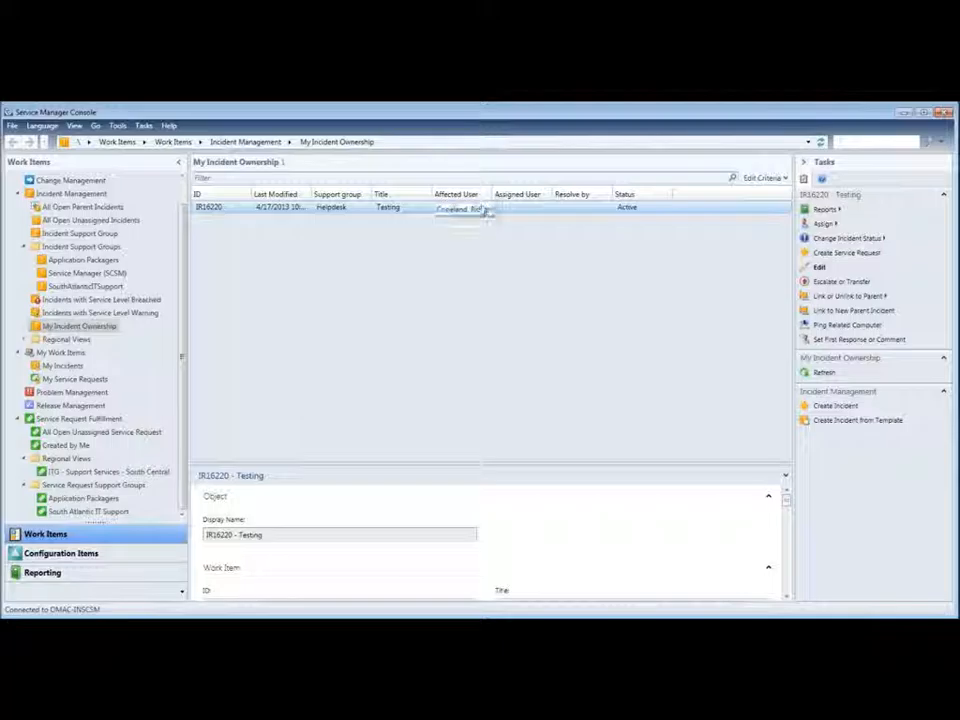
# Step: Reopen IR16220 and set its support group to Local Office > South Central > South Atlantic IT Support
pyautogui.doubleClick(532, 208)
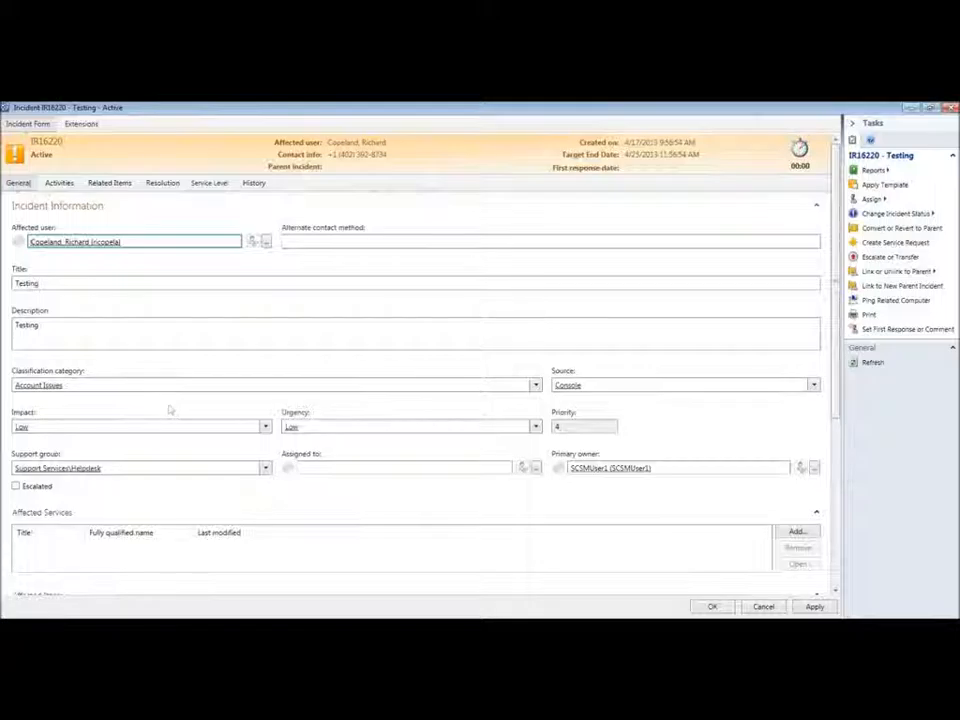
pyautogui.click(266, 469)
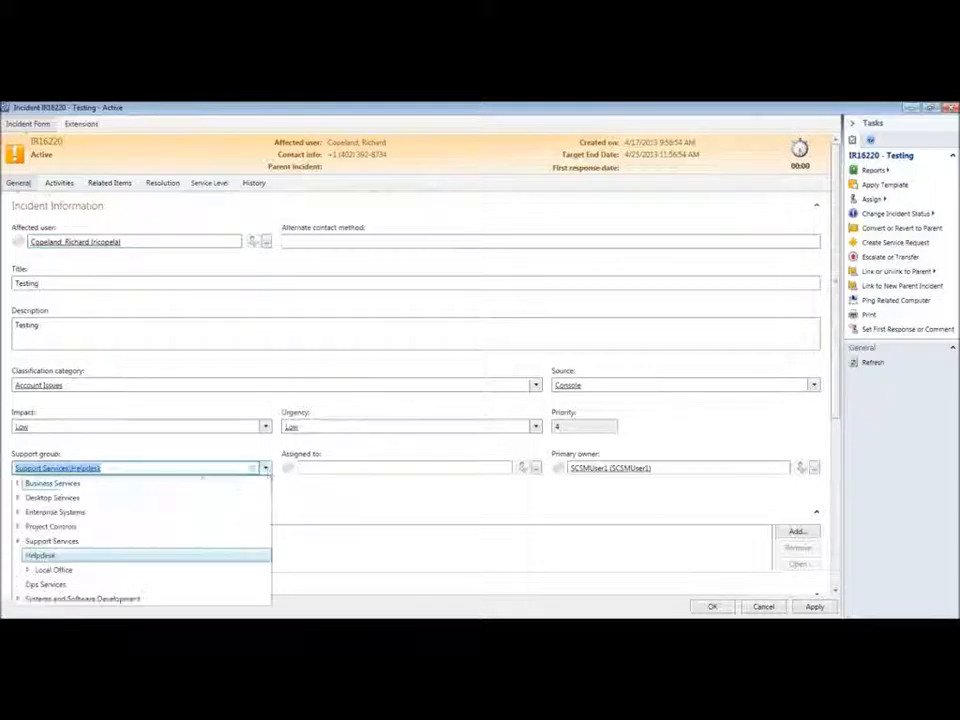
pyautogui.click(28, 570)
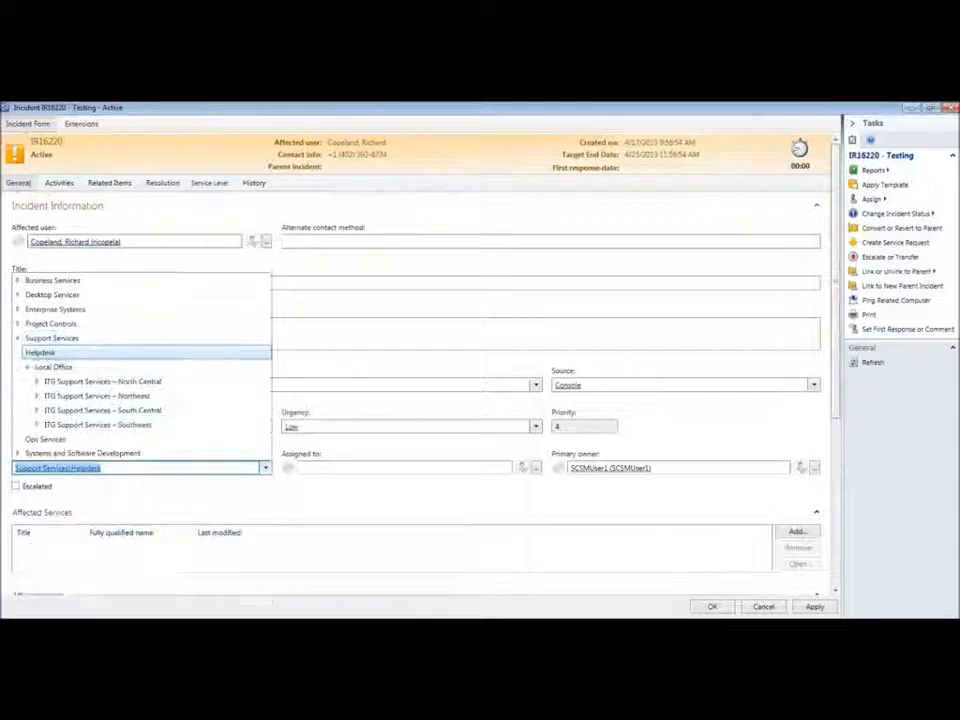
pyautogui.click(38, 410)
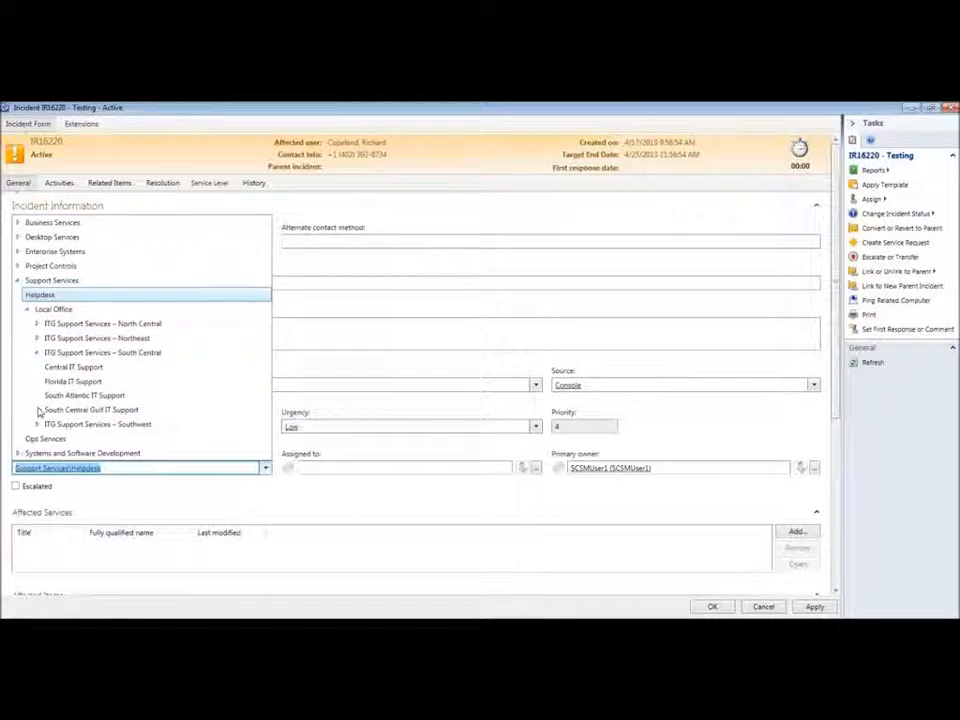
pyautogui.click(60, 396)
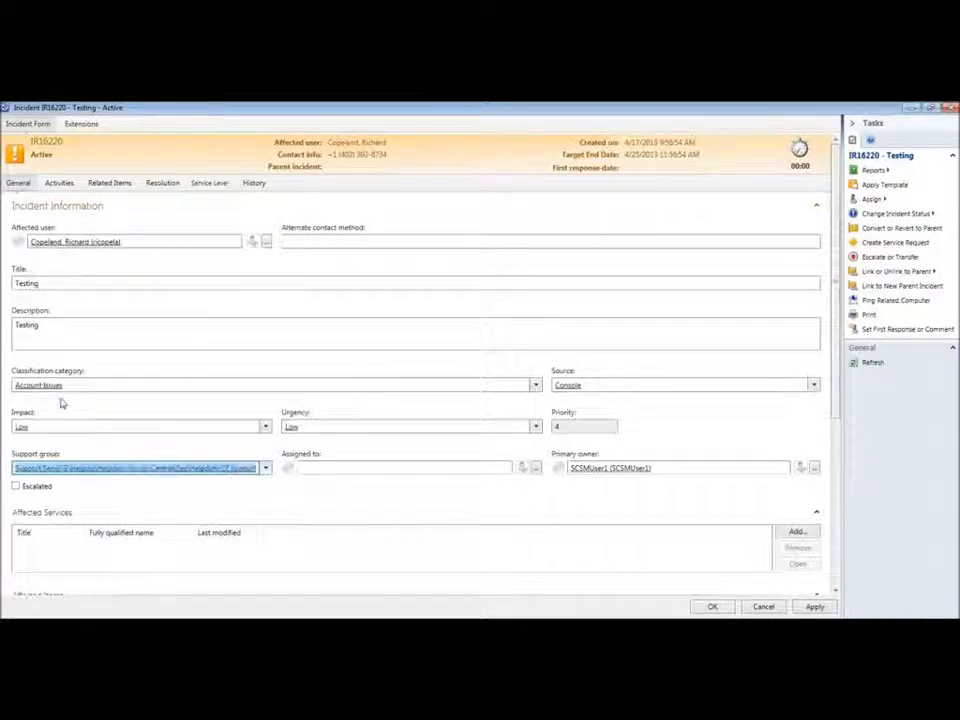